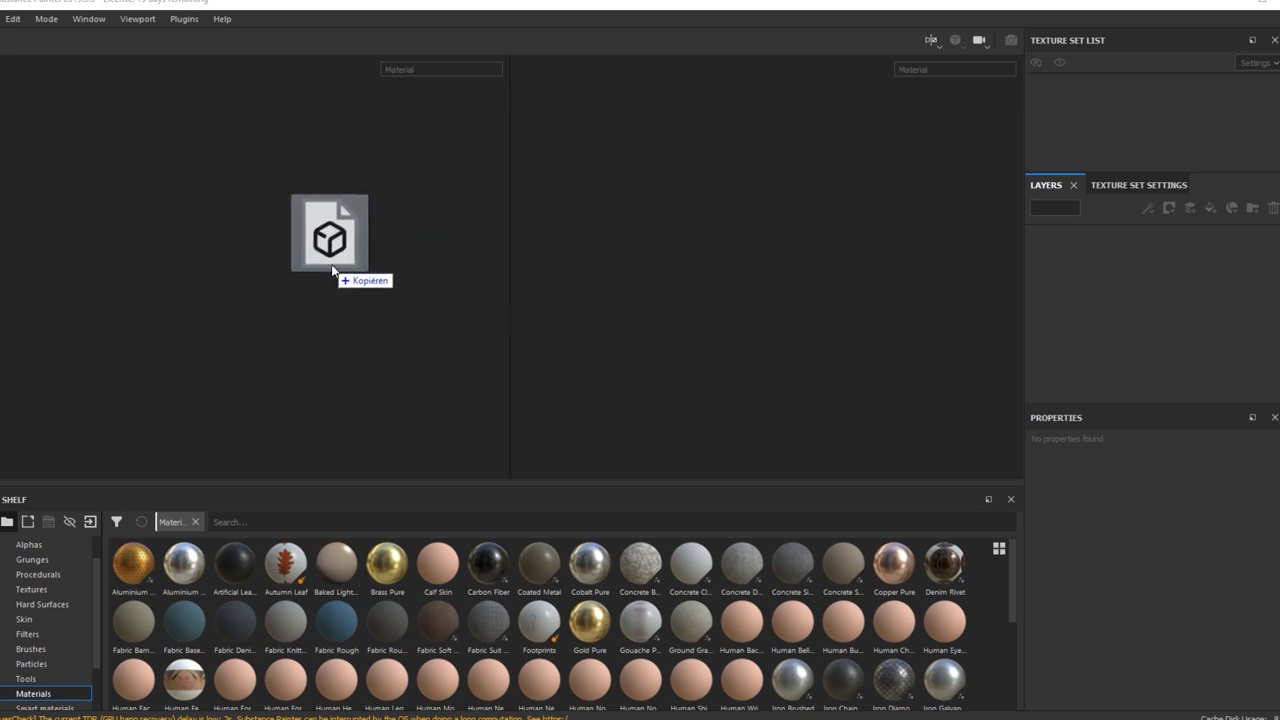
- Create a 4096-resolution project from Tree_Stump_Sawn_HP.obj and orbit to frame the stump
left_click_drag(460, 314, 374, 285)
left_click(584, 256)
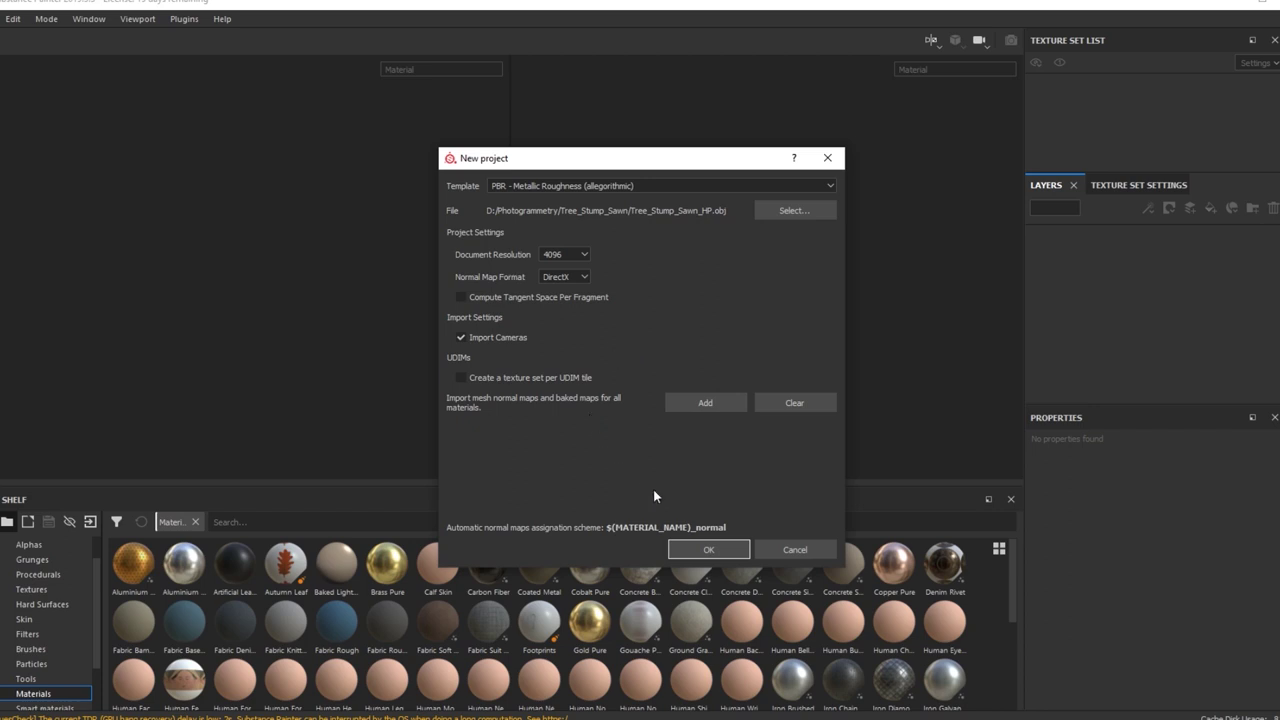
left_click(703, 551)
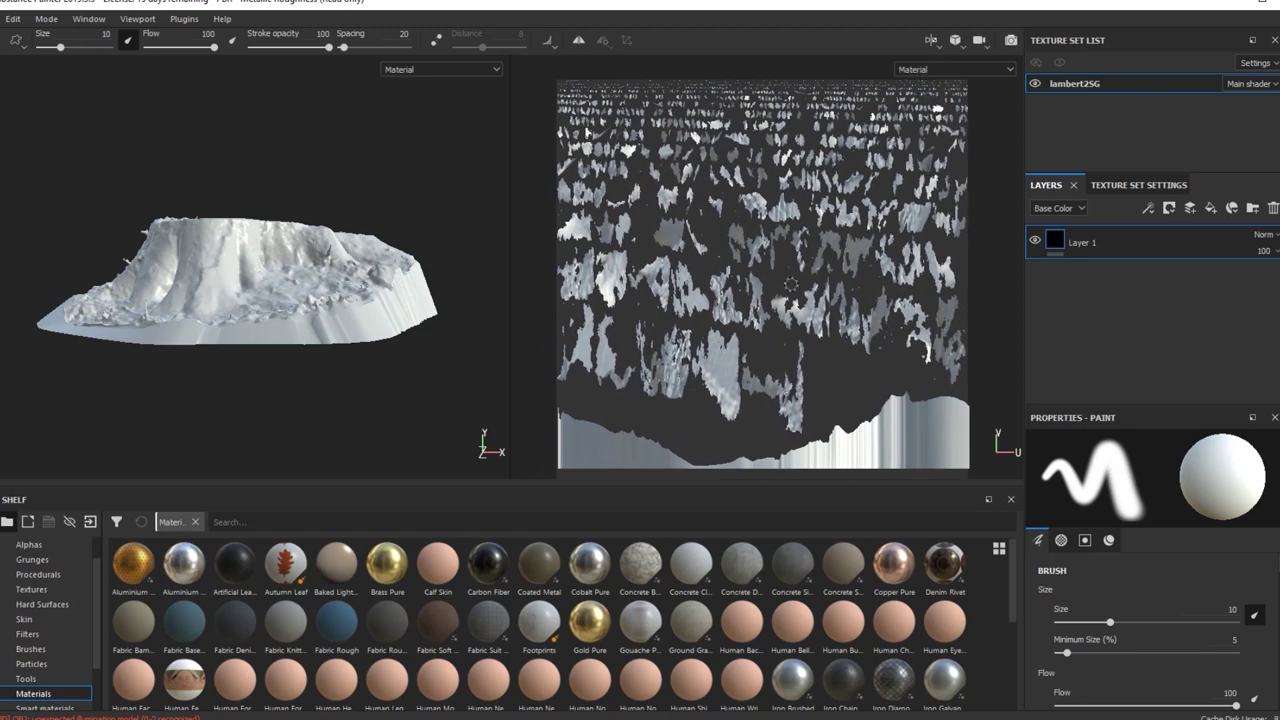
mouse_move(75, 374)
left_mouse_down("alt")
mouse_move(165, 413)
mouse_move(150, 400)
left_mouse_up("alt")
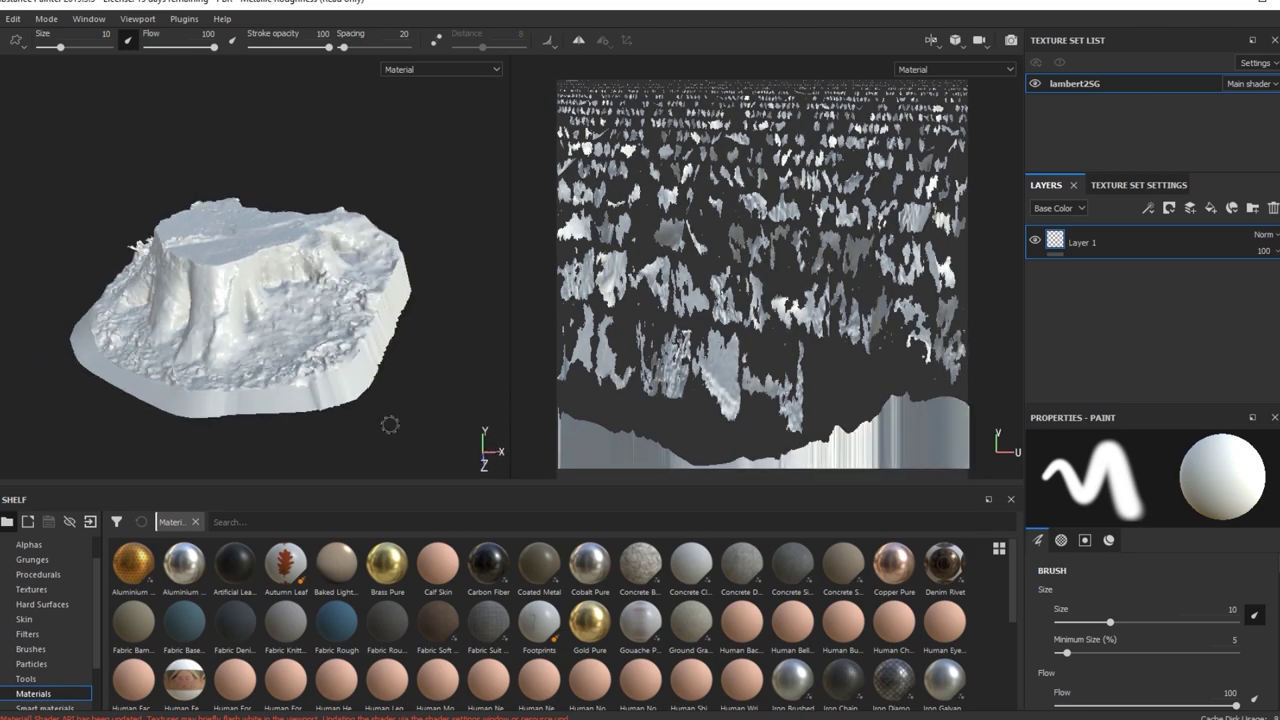
right_click_drag(389, 420, 458, 385, "alt")
left_click_drag(458, 385, 376, 396, "alt")
left_click_drag(228, 416, 357, 401, "alt")
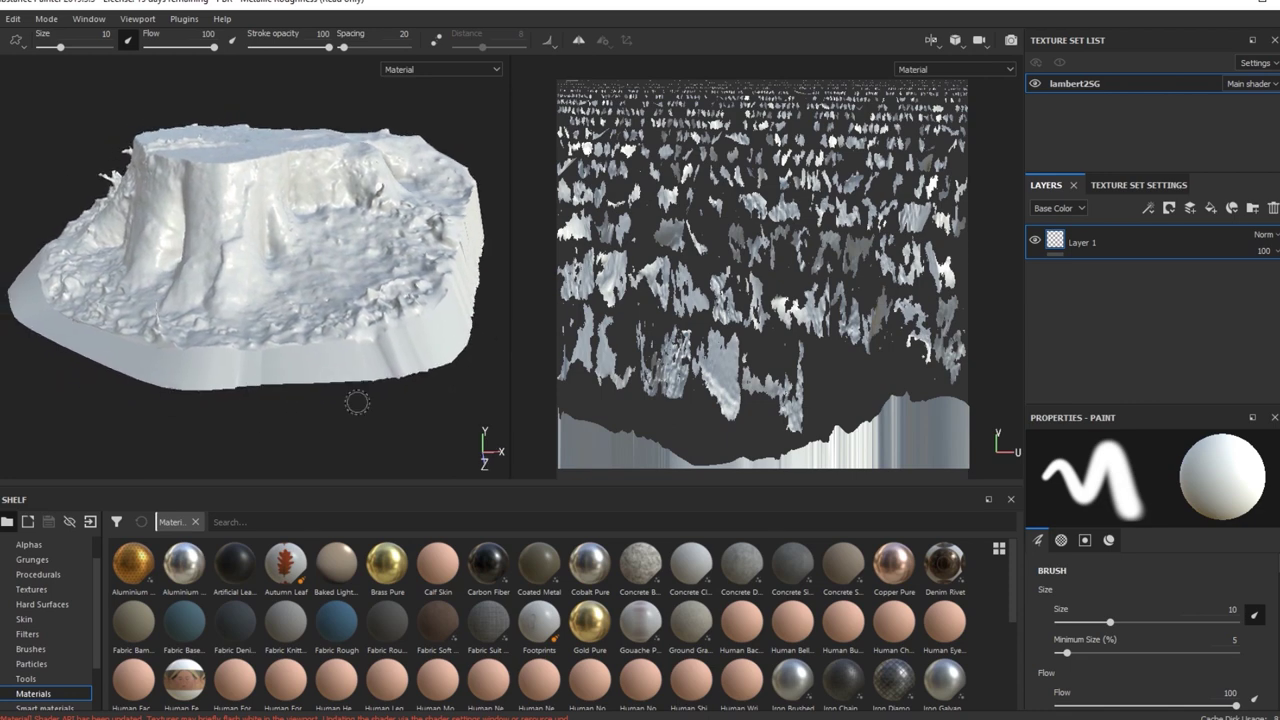
- Bake the stump's lambert2SG mesh maps from Texture Set Settings, then go back to Layers
left_click(1155, 188)
scroll(1137, 247, "down", 2)
left_click(1229, 356)
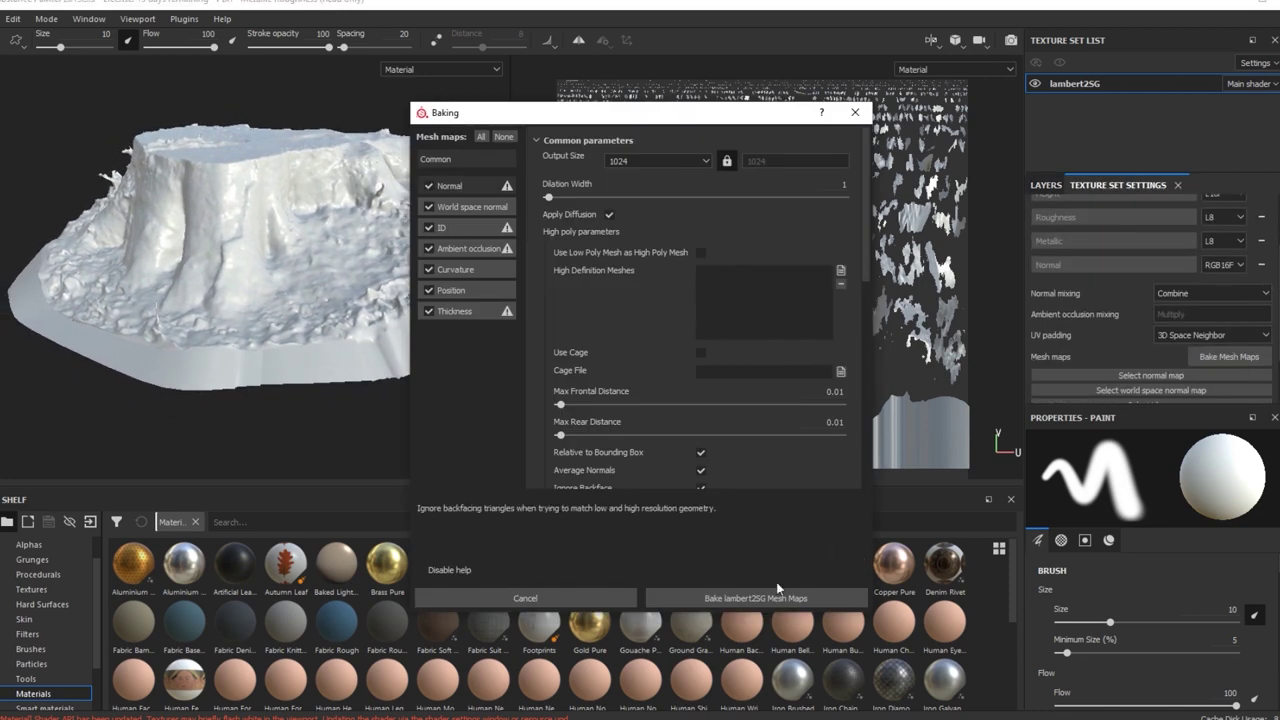
left_click(767, 599)
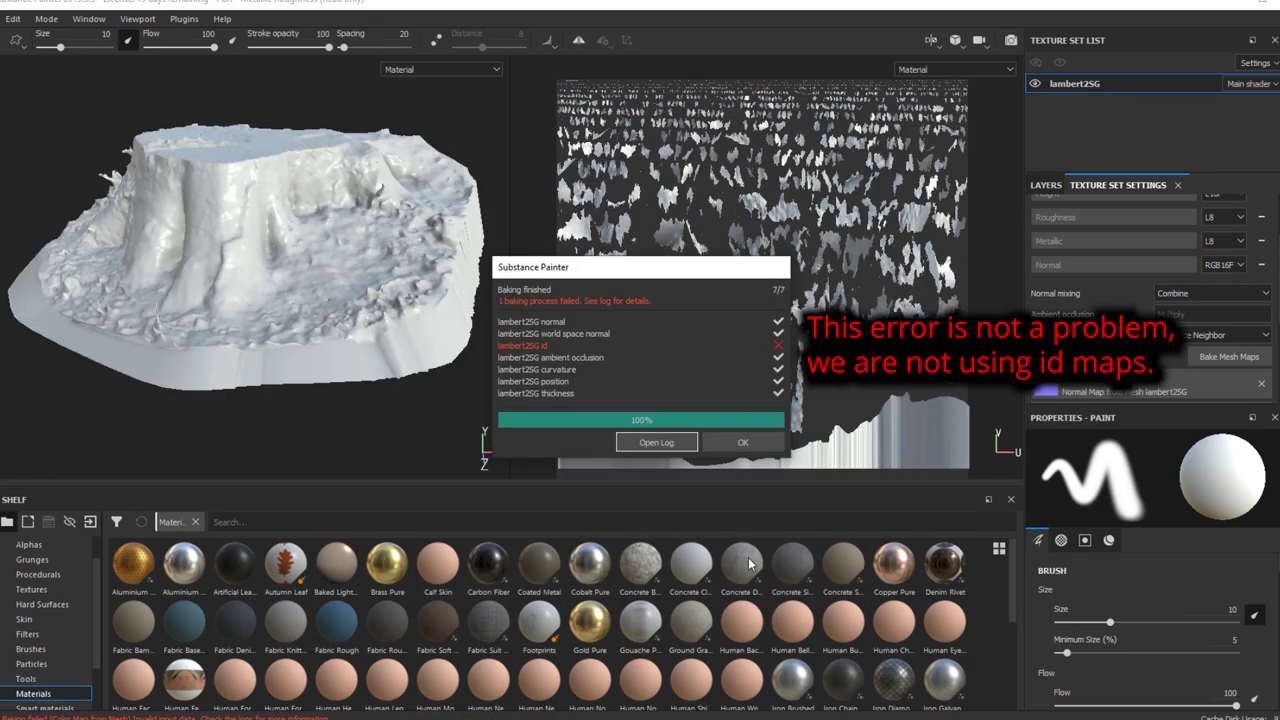
left_click(743, 442)
left_click_drag(405, 418, 390, 408, "alt")
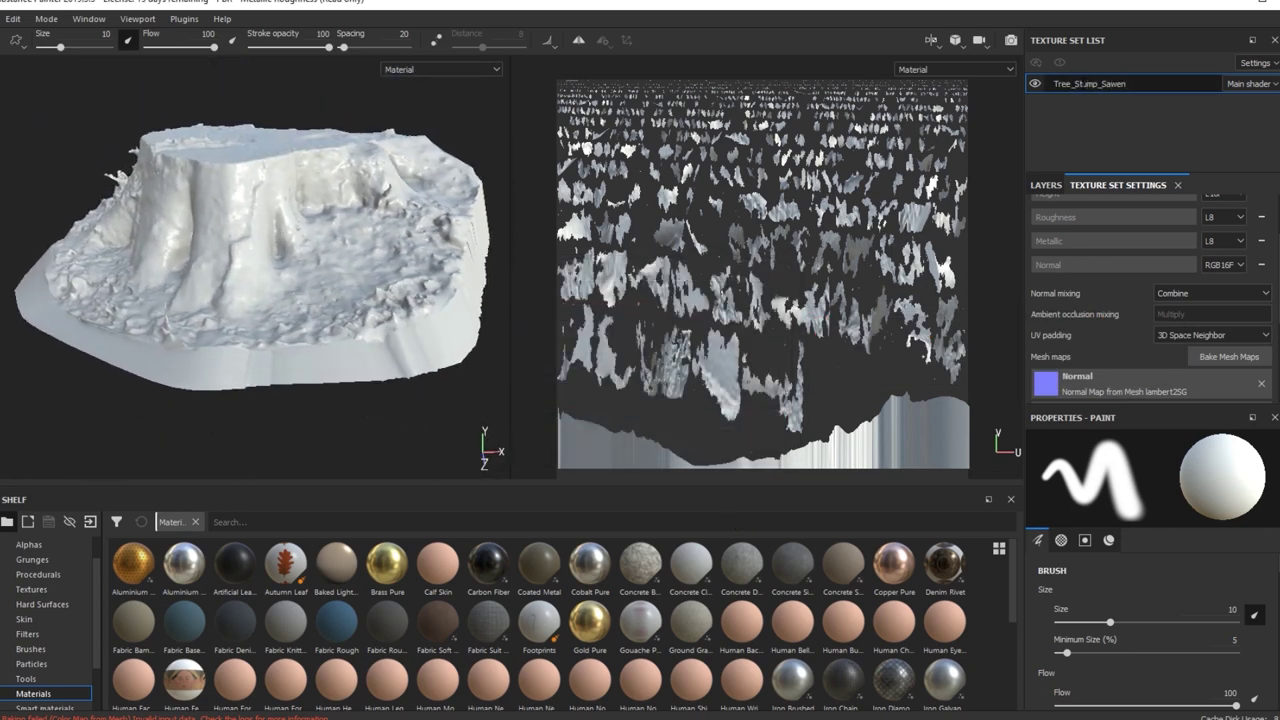
left_click(1047, 184)
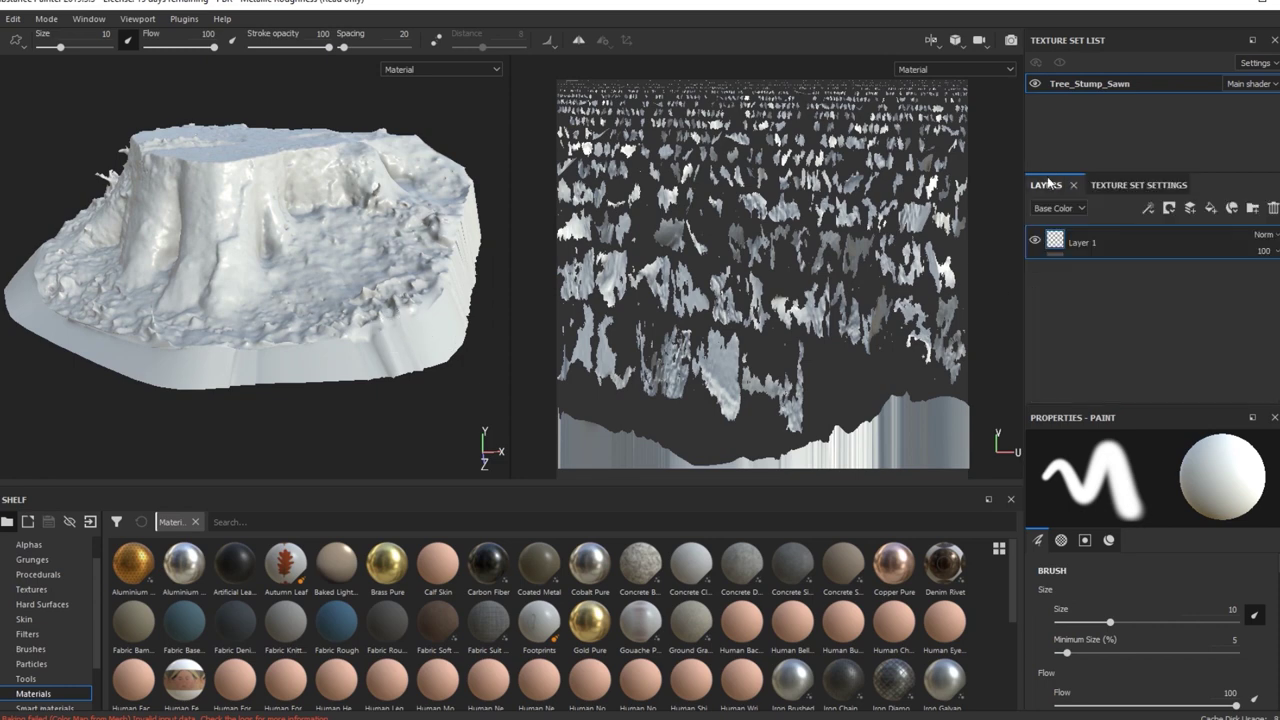
- Add a fill effect to Layer 1
right_click(1134, 248)
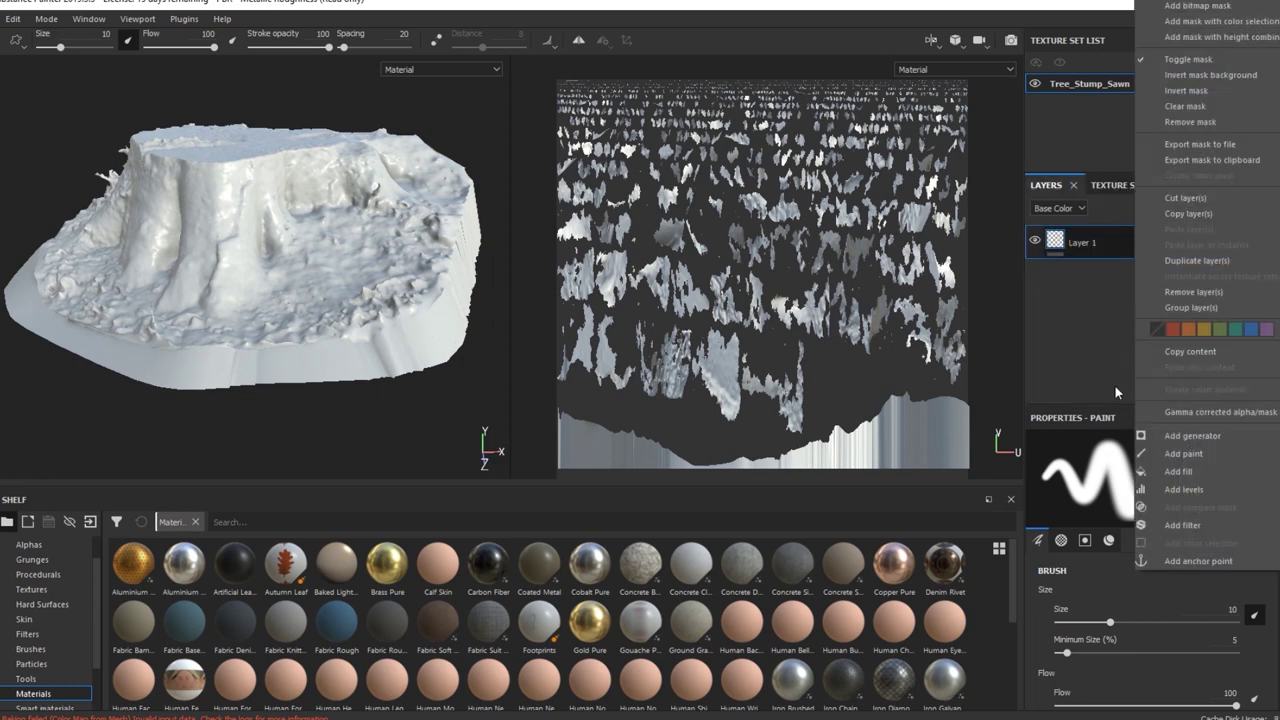
key("Escape")
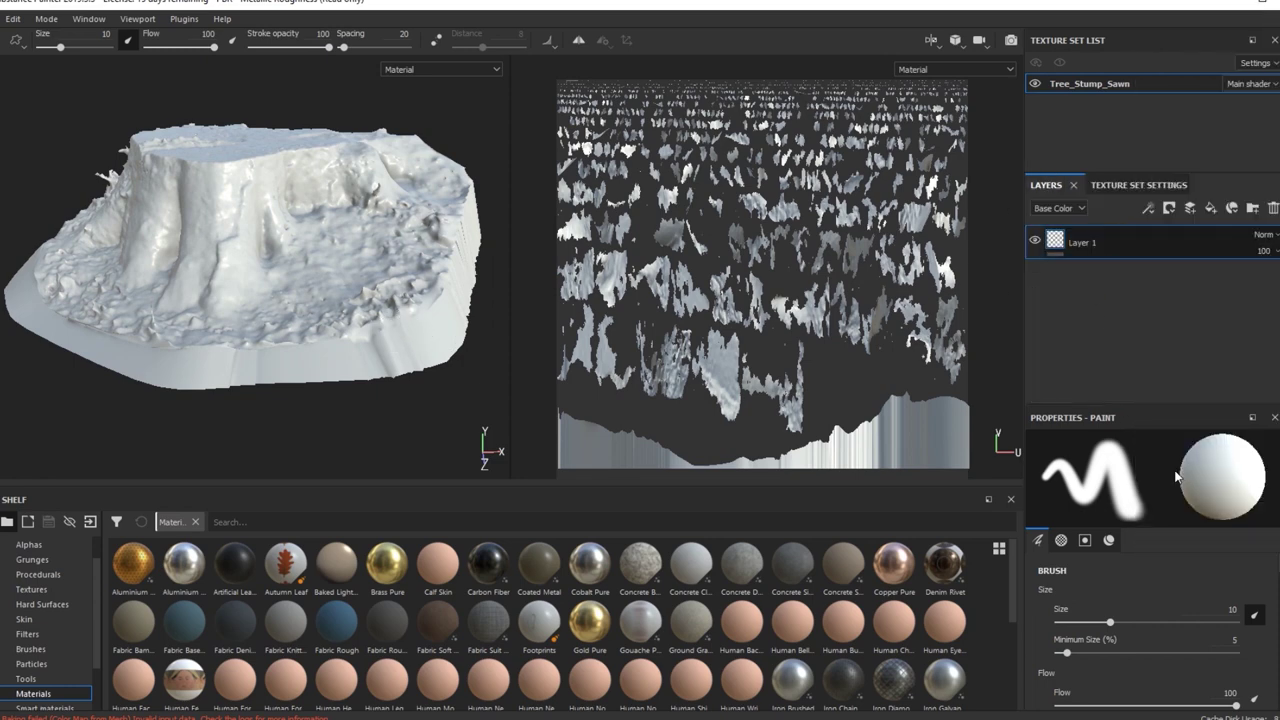
left_click(1184, 210)
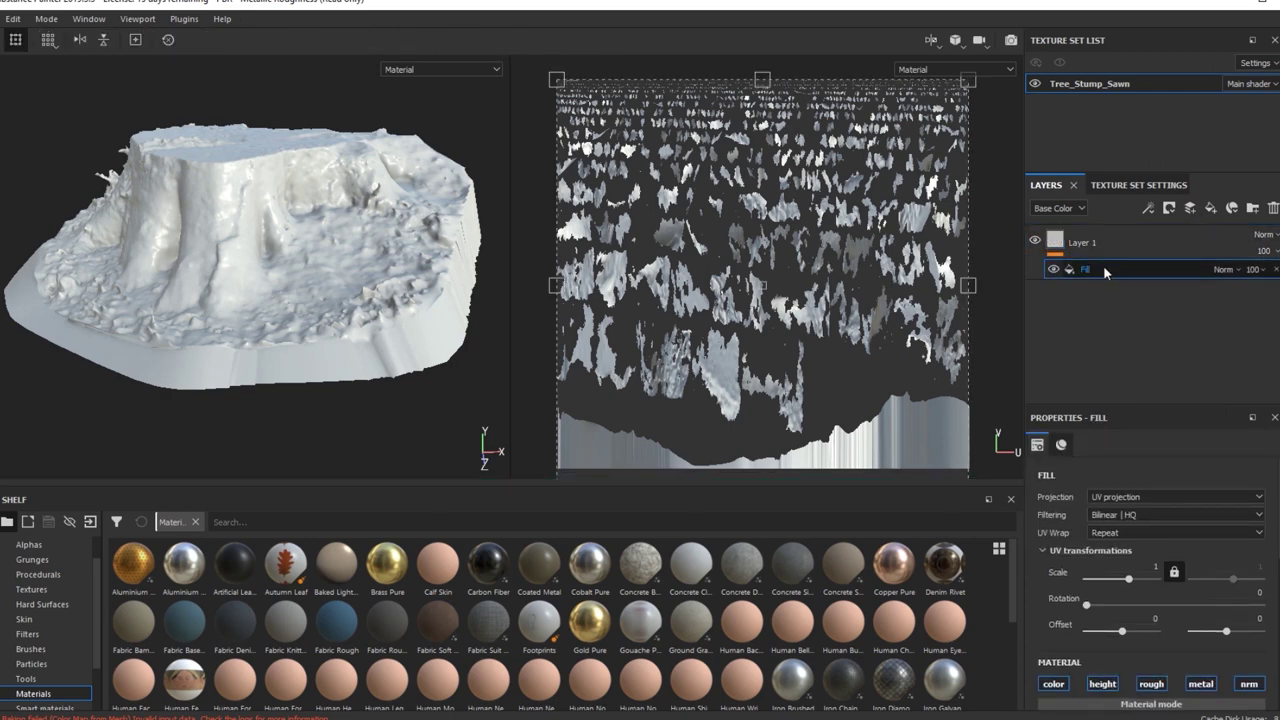
- Look through the fill's Base Color resources, then list textures in the shelf
left_click_drag(1137, 403, 1136, 357)
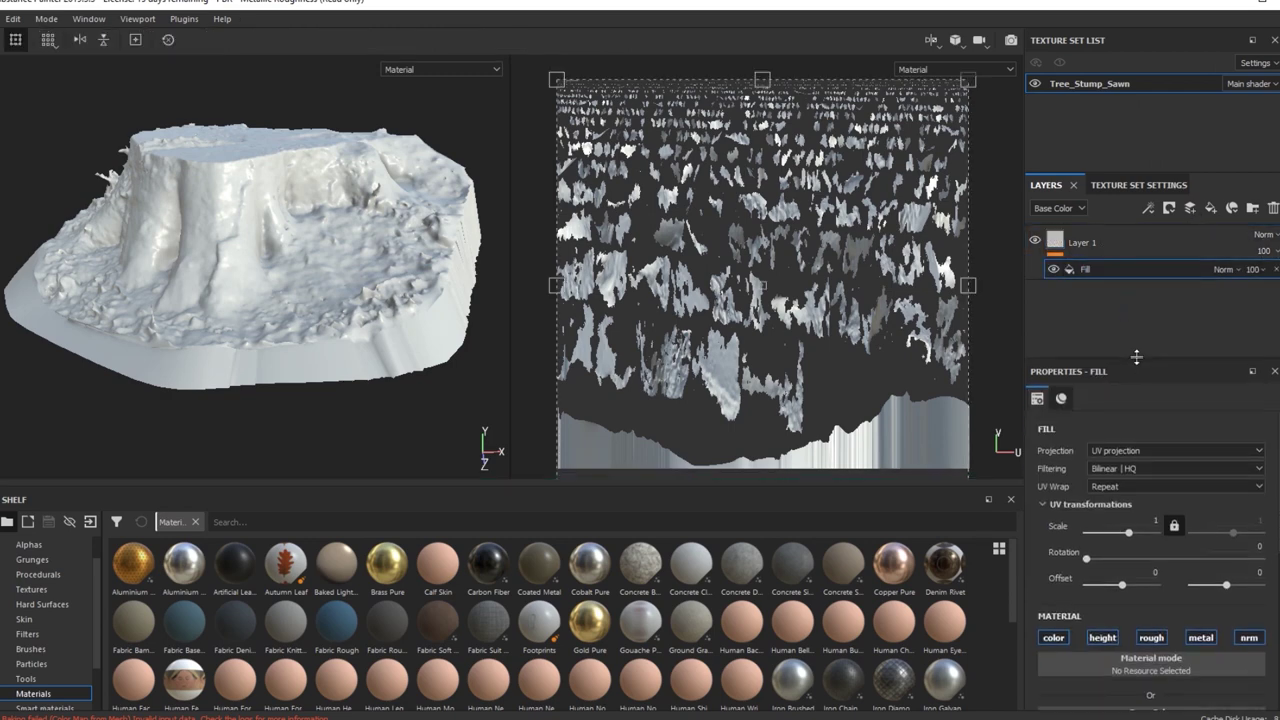
scroll(1088, 552, "down", 3)
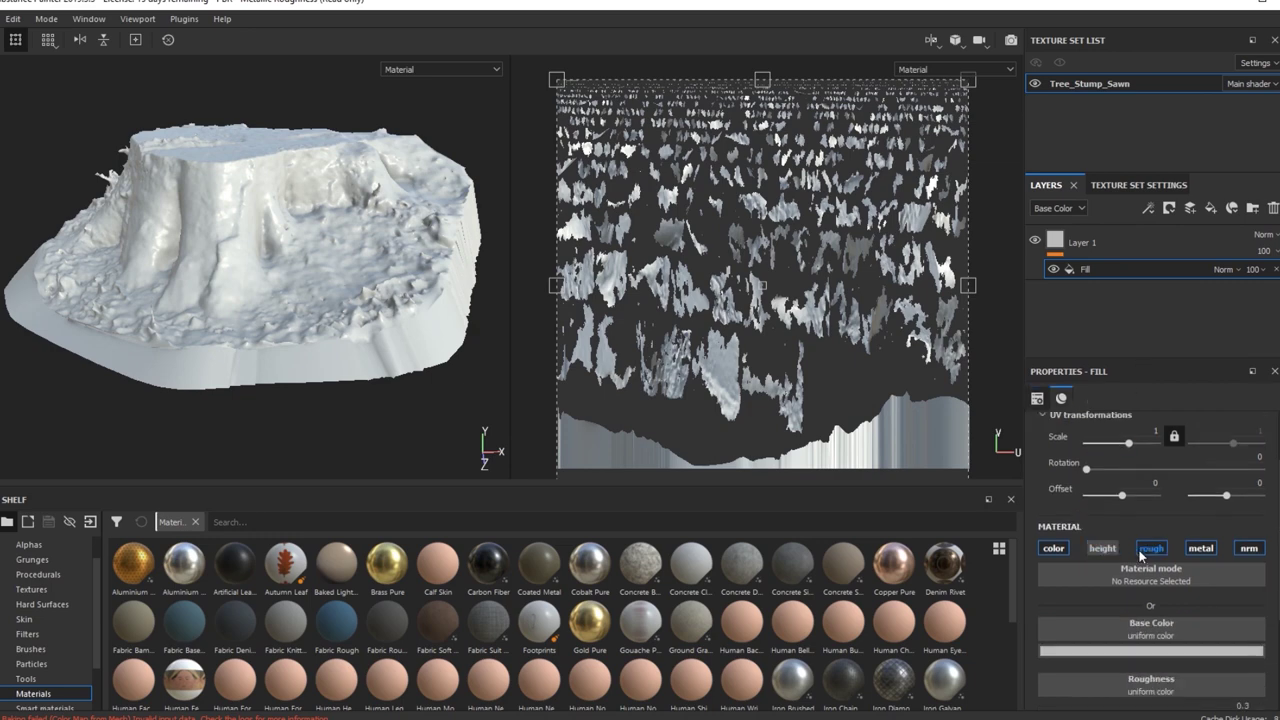
scroll(1165, 568, "down", 3)
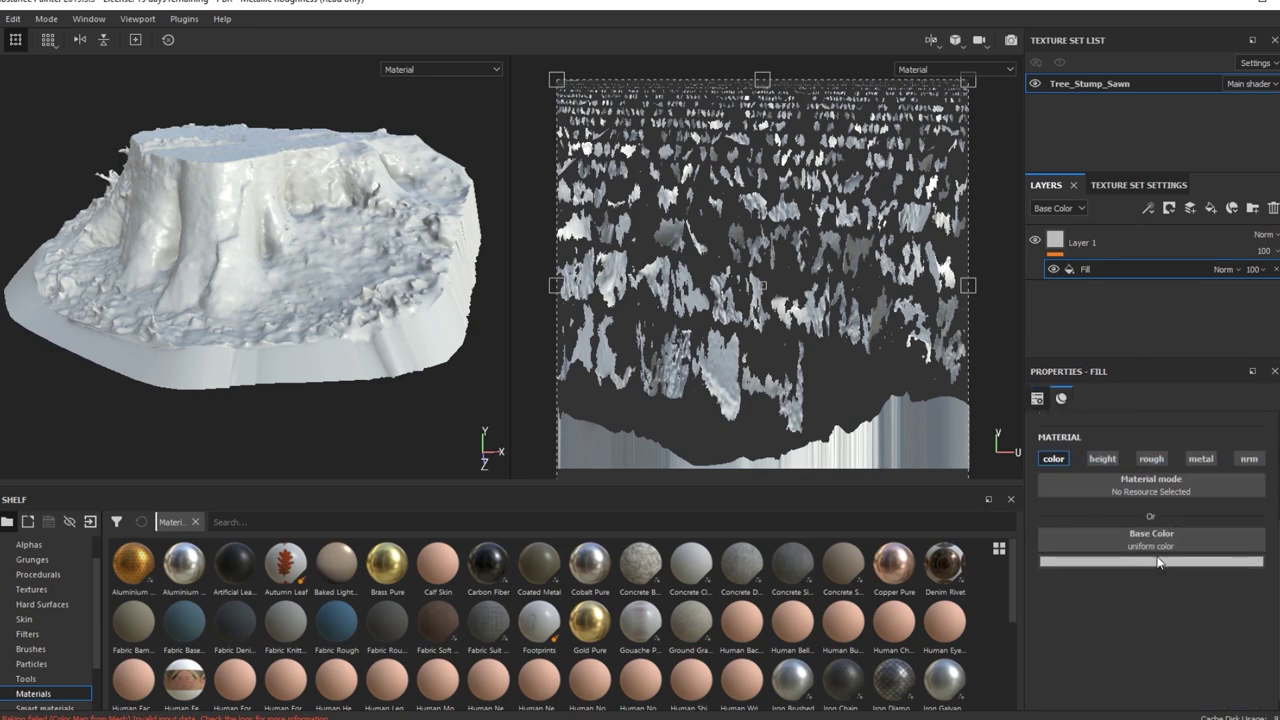
left_click(1152, 563)
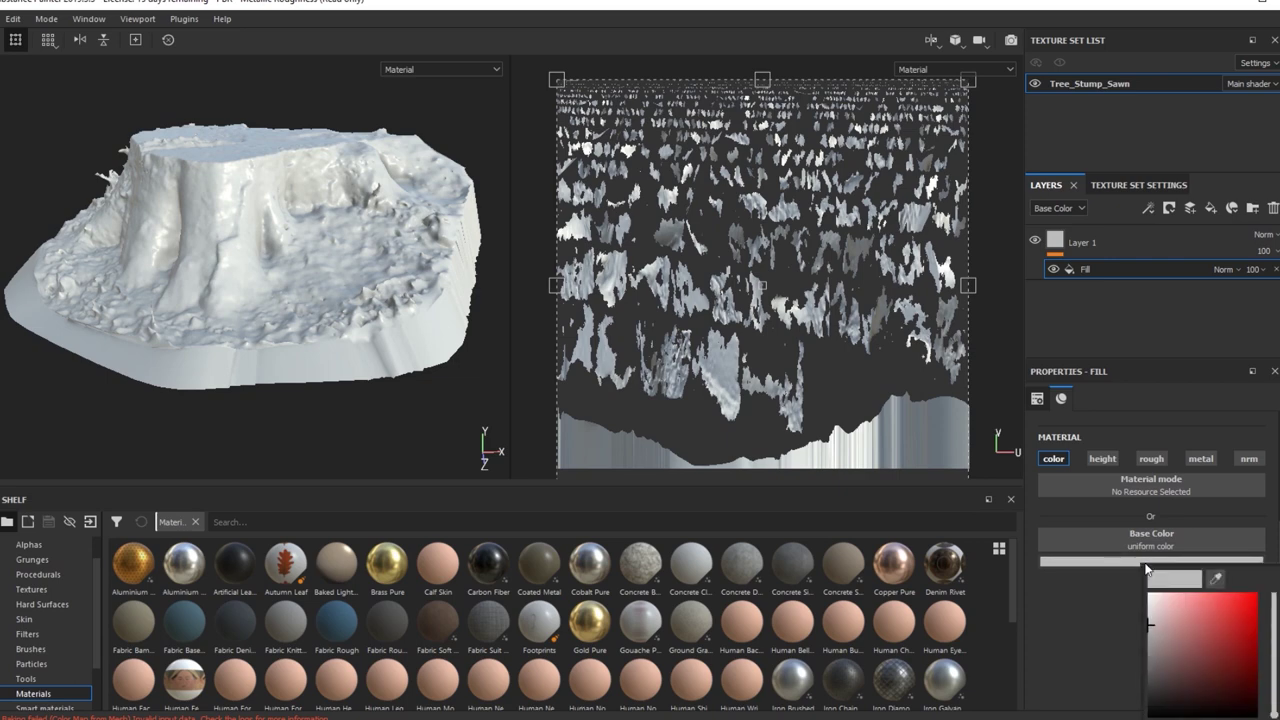
left_click(1127, 545)
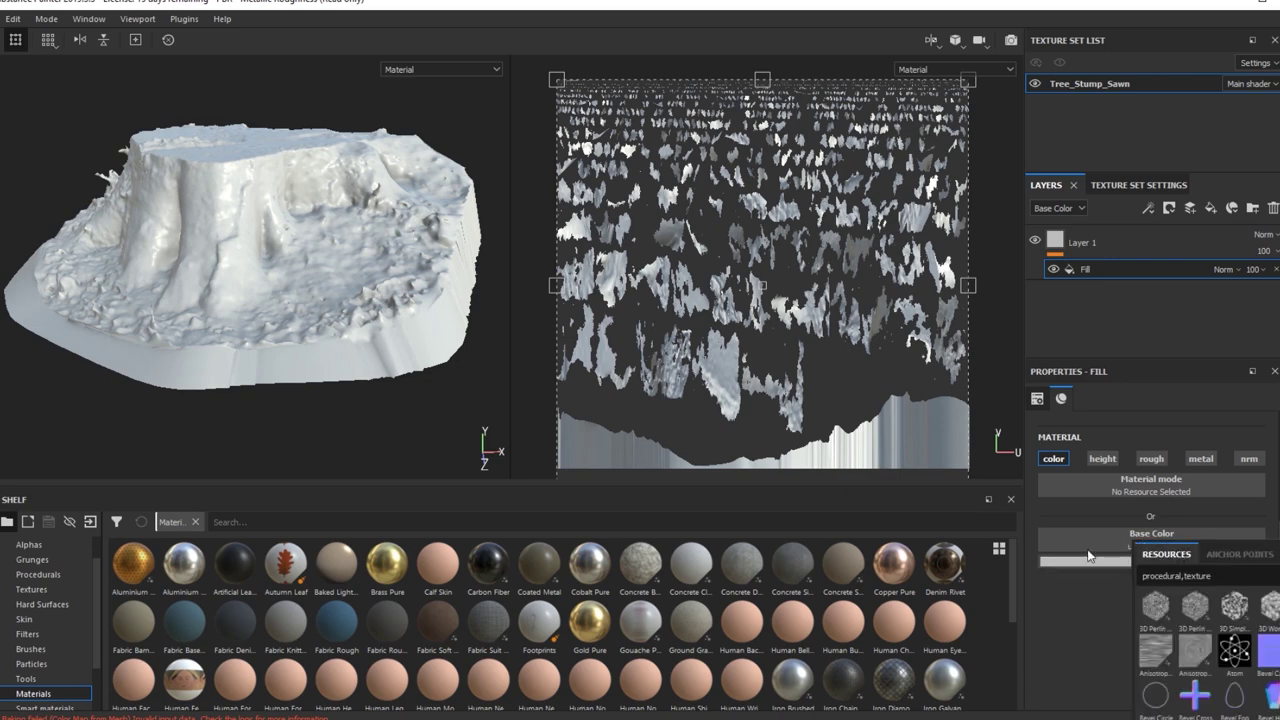
left_click(1091, 596)
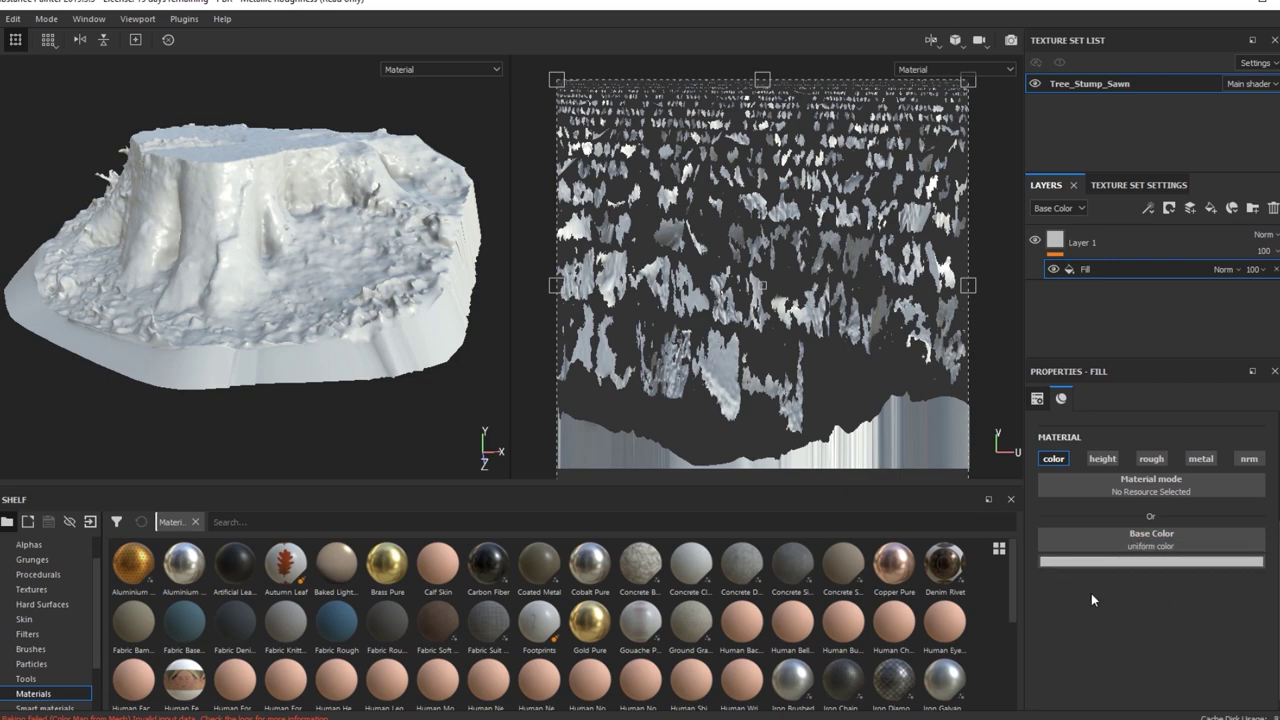
left_click(31, 590)
- Import Tree_Sawn_Stump.psd as a texture into the current session
left_click_drag(733, 637, 733, 644)
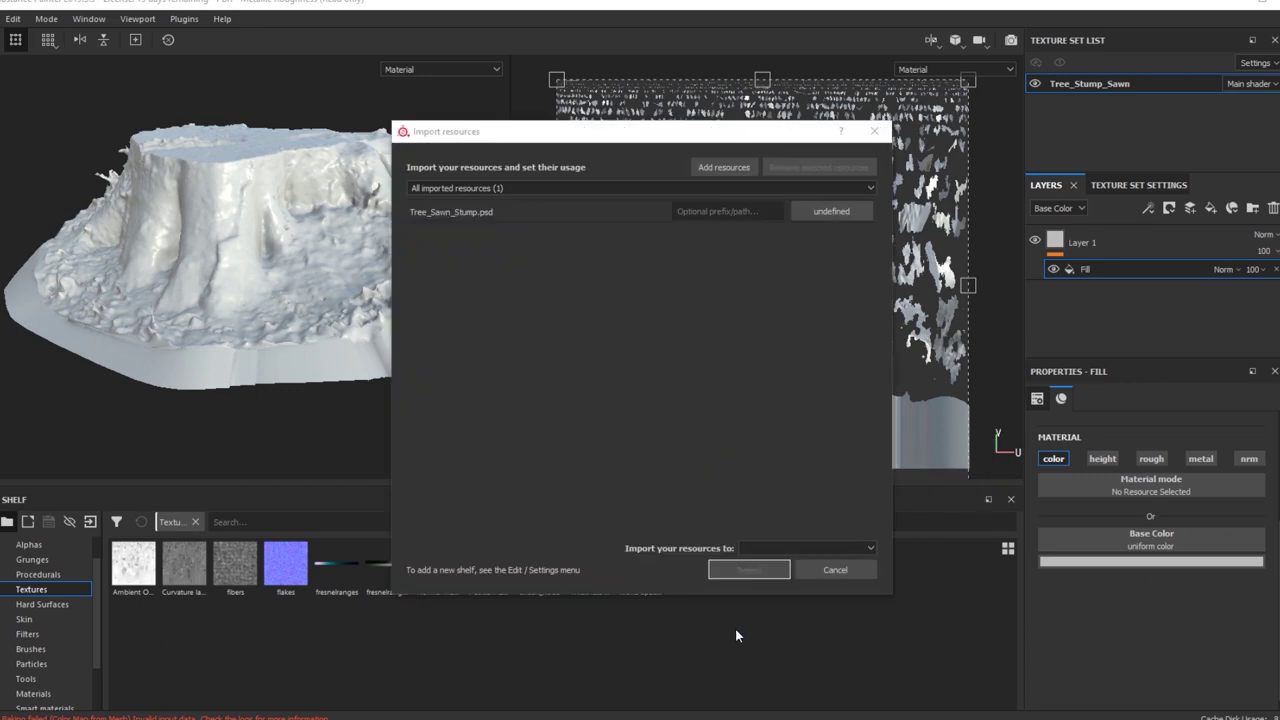
left_click(848, 210)
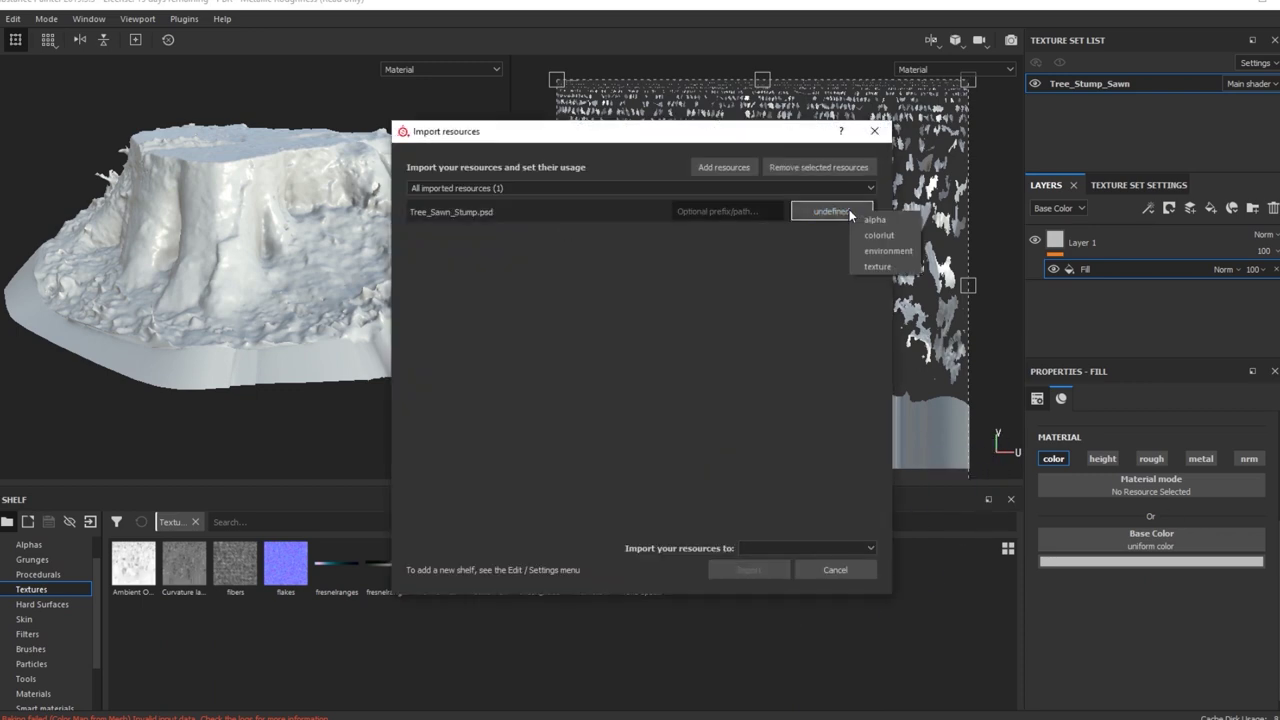
left_click(885, 267)
left_click(779, 549)
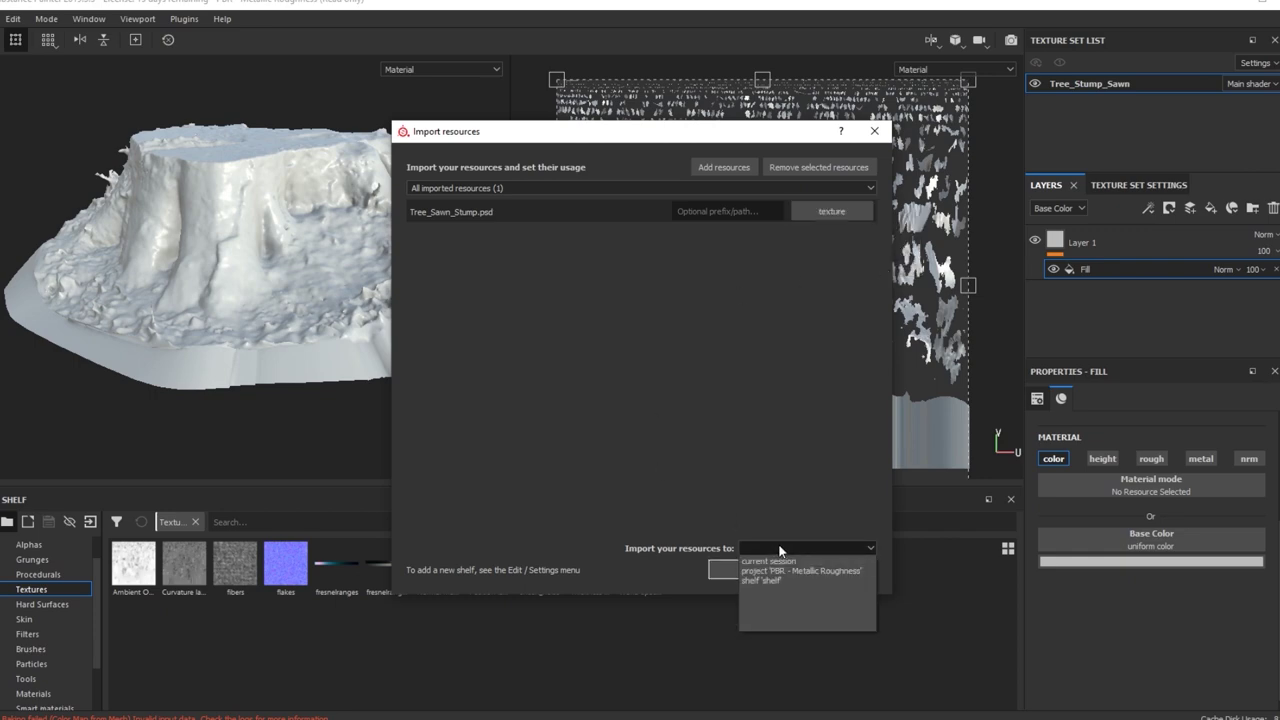
left_click(784, 558)
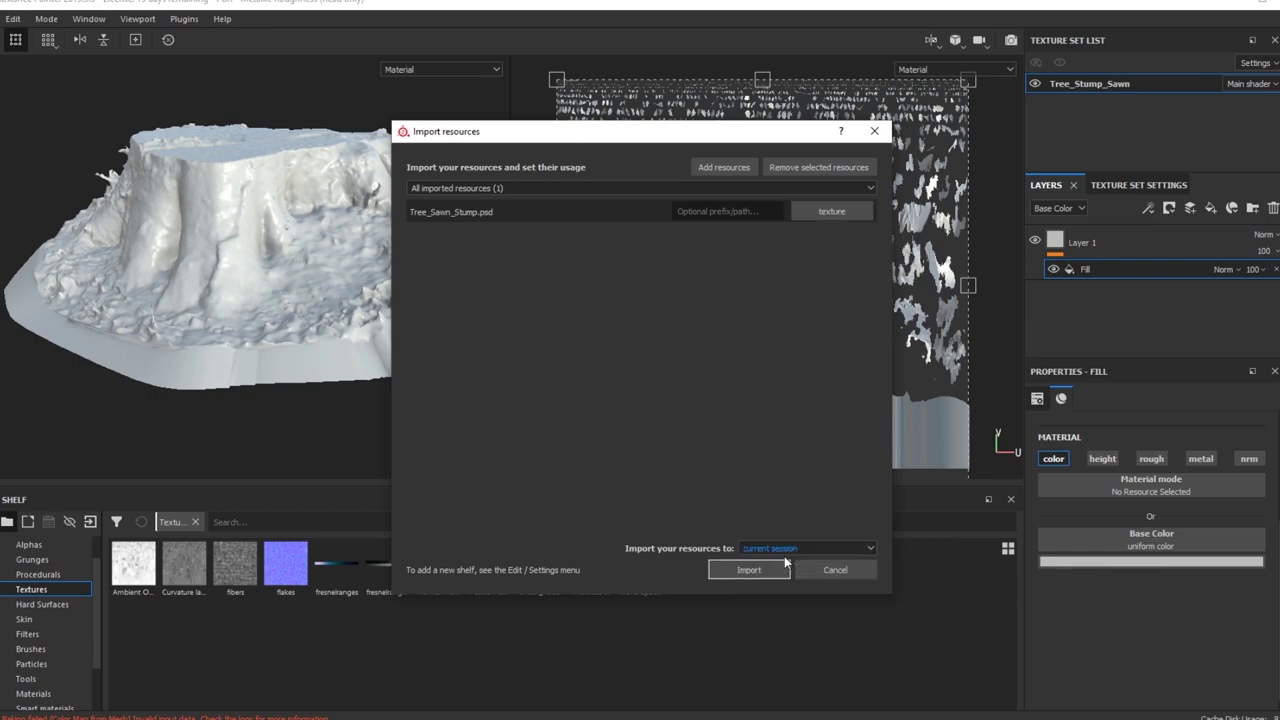
left_click(760, 568)
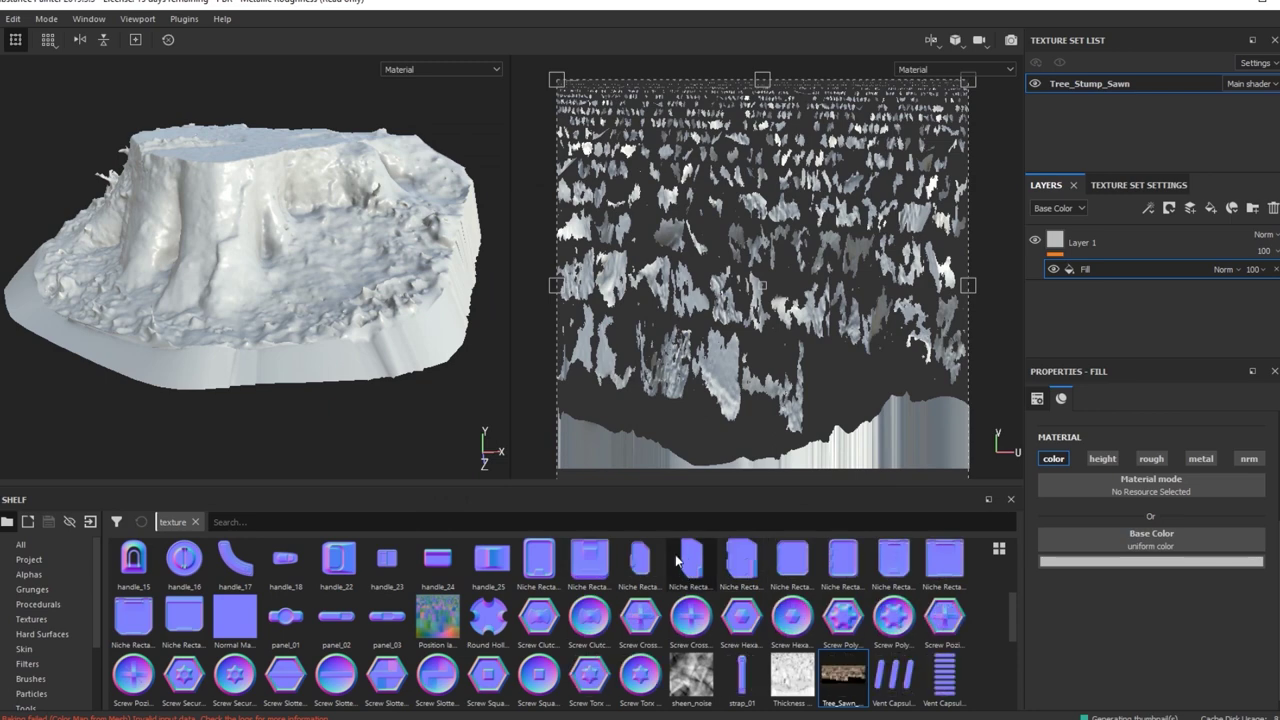
- Set Tree_Sawn_Stump as the fill's base colour
left_click(1099, 539)
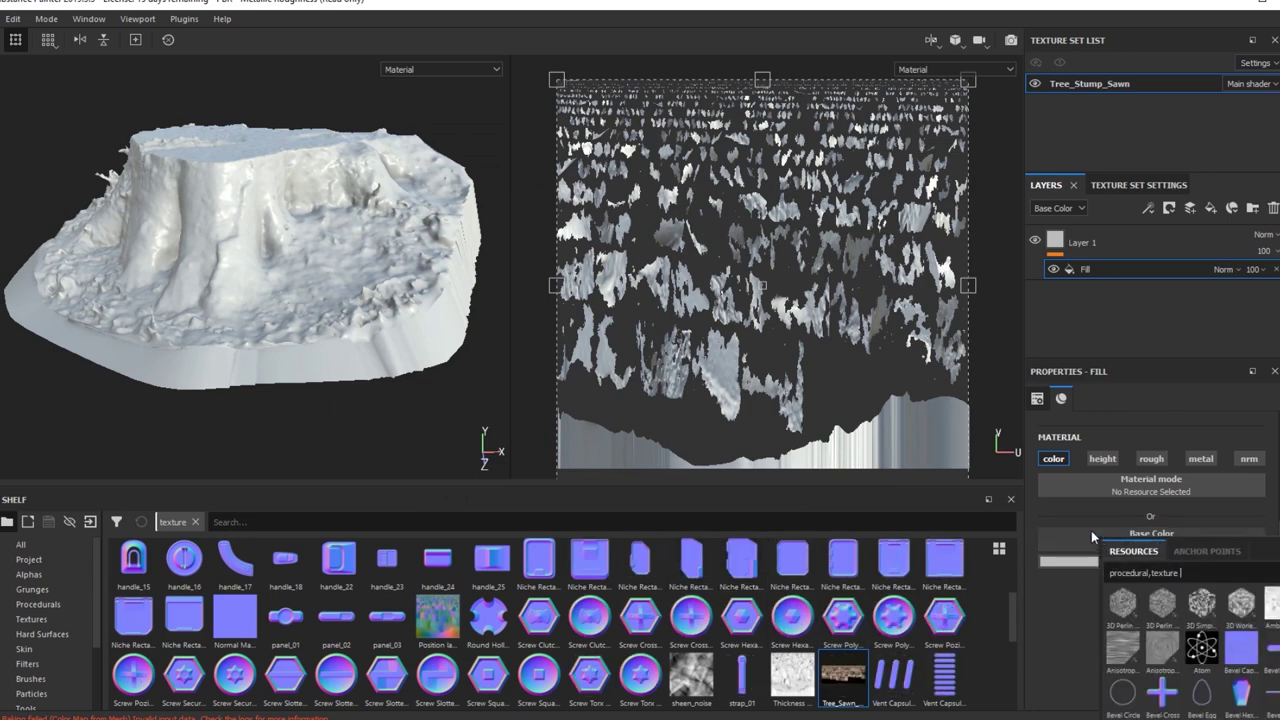
type("tree")
left_click(1118, 599)
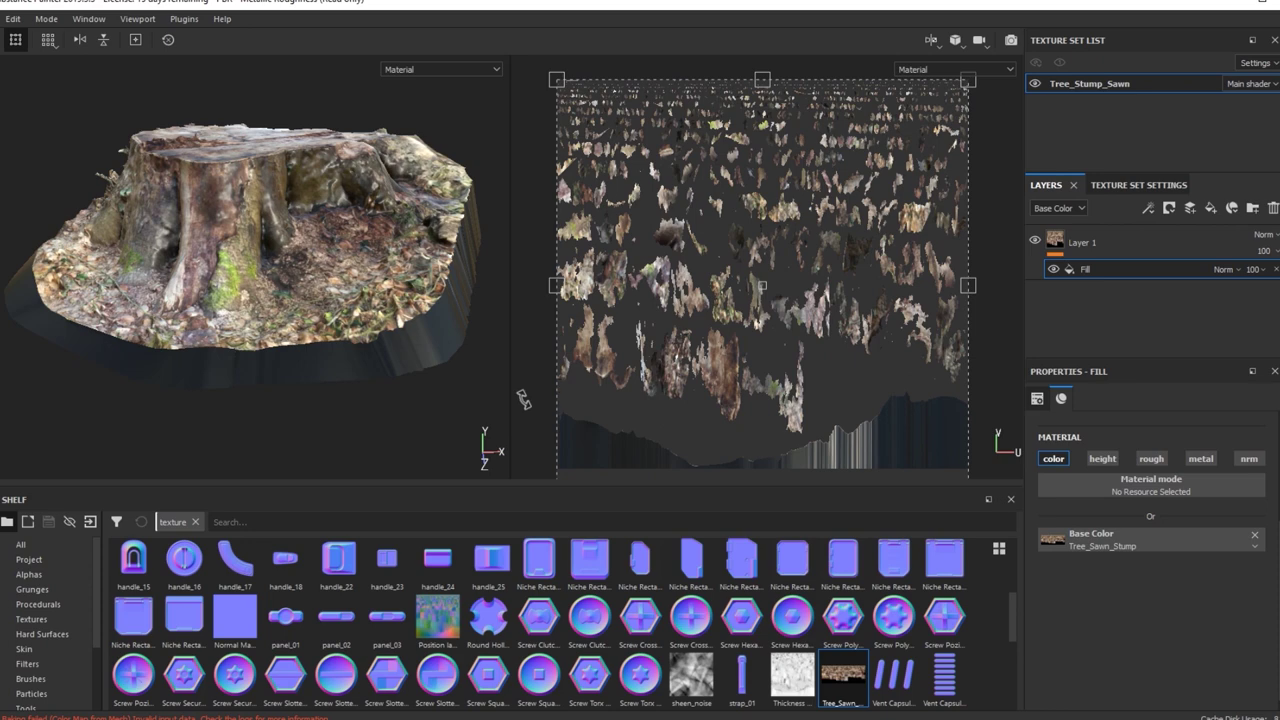
- Enable the fill's roughness channel and zoom in on the leafy ground at the stump's base
left_click(1153, 459)
mouse_move(285, 354)
left_mouse_down("alt")
mouse_move(470, 243)
mouse_move(327, 276)
left_mouse_up("alt")
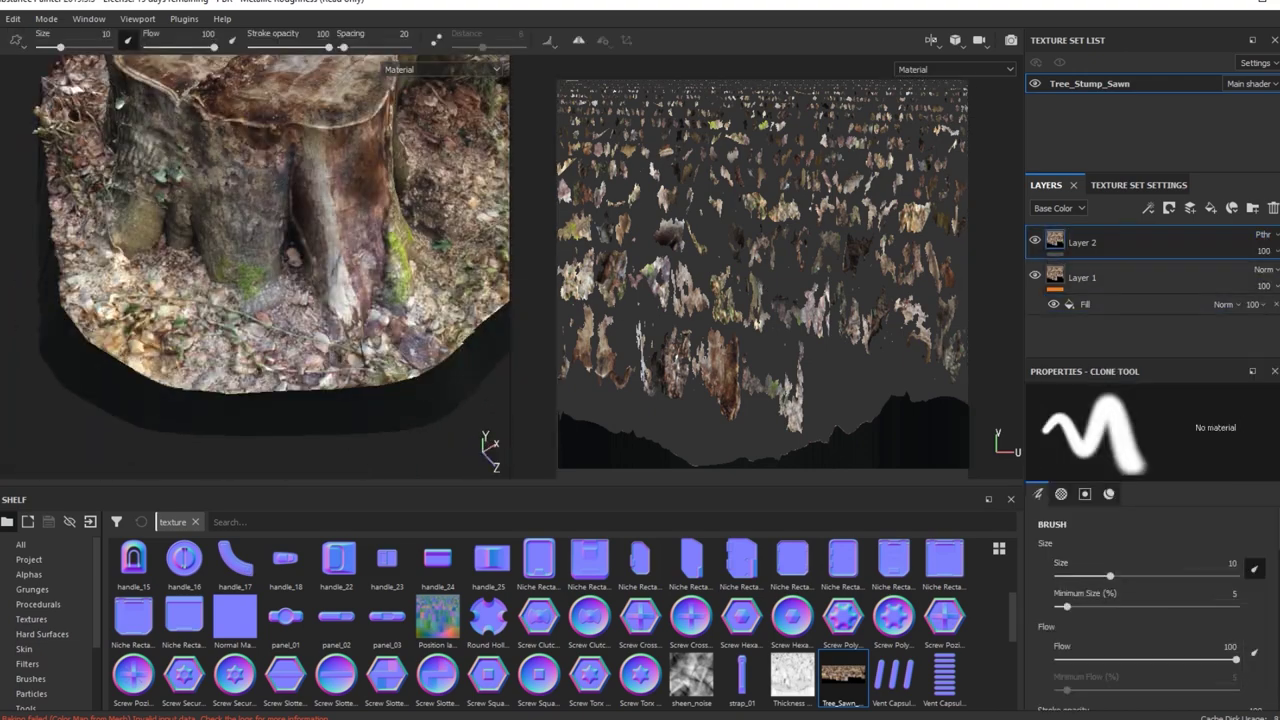
mouse_move(90, 370)
left_mouse_down("alt")
mouse_move(213, 395)
mouse_move(92, 168)
left_mouse_up("alt")
left_click_drag(255, 342, 426, 374, "alt")
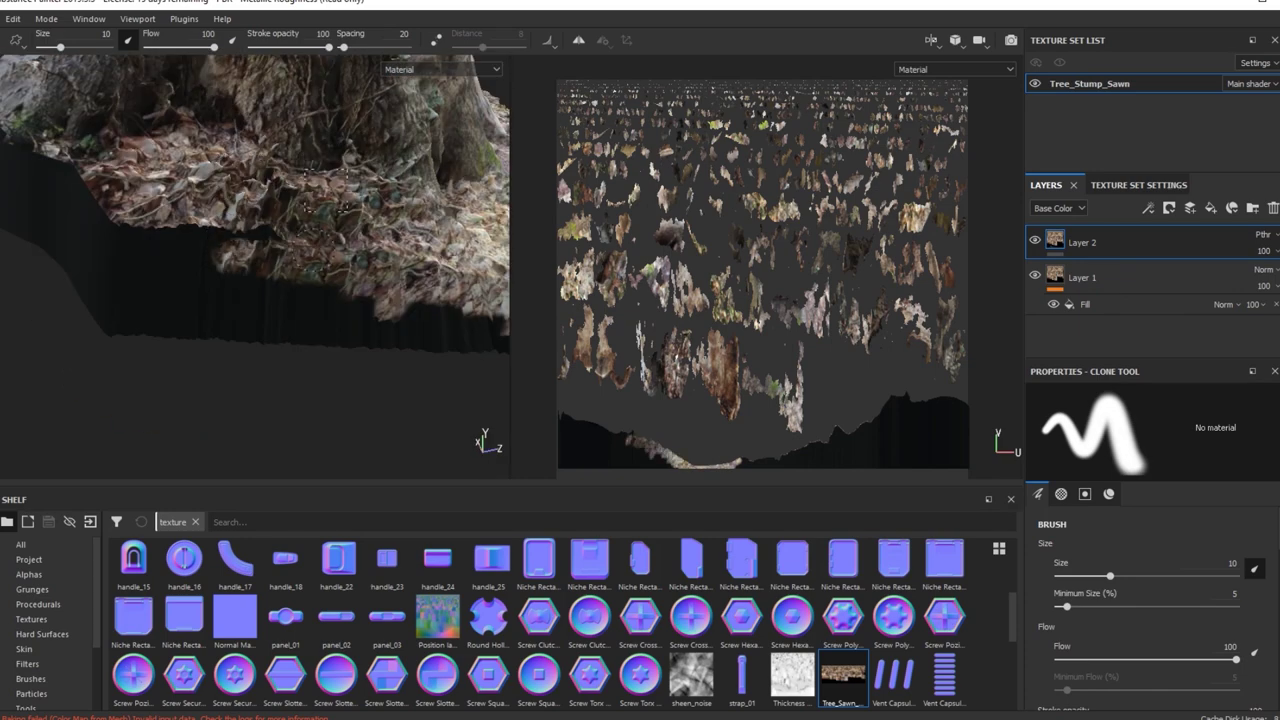
mouse_move(104, 270)
left_mouse_down("alt")
mouse_move(232, 98)
mouse_move(425, 220)
mouse_move(360, 215)
left_mouse_up("alt")
- Pick a clone source point and orbit around the stump's underside, hollow top and sides
key("v")
mouse_move(114, 284)
left_mouse_down("alt")
mouse_move(220, 286)
mouse_move(224, 318)
left_mouse_up("alt")
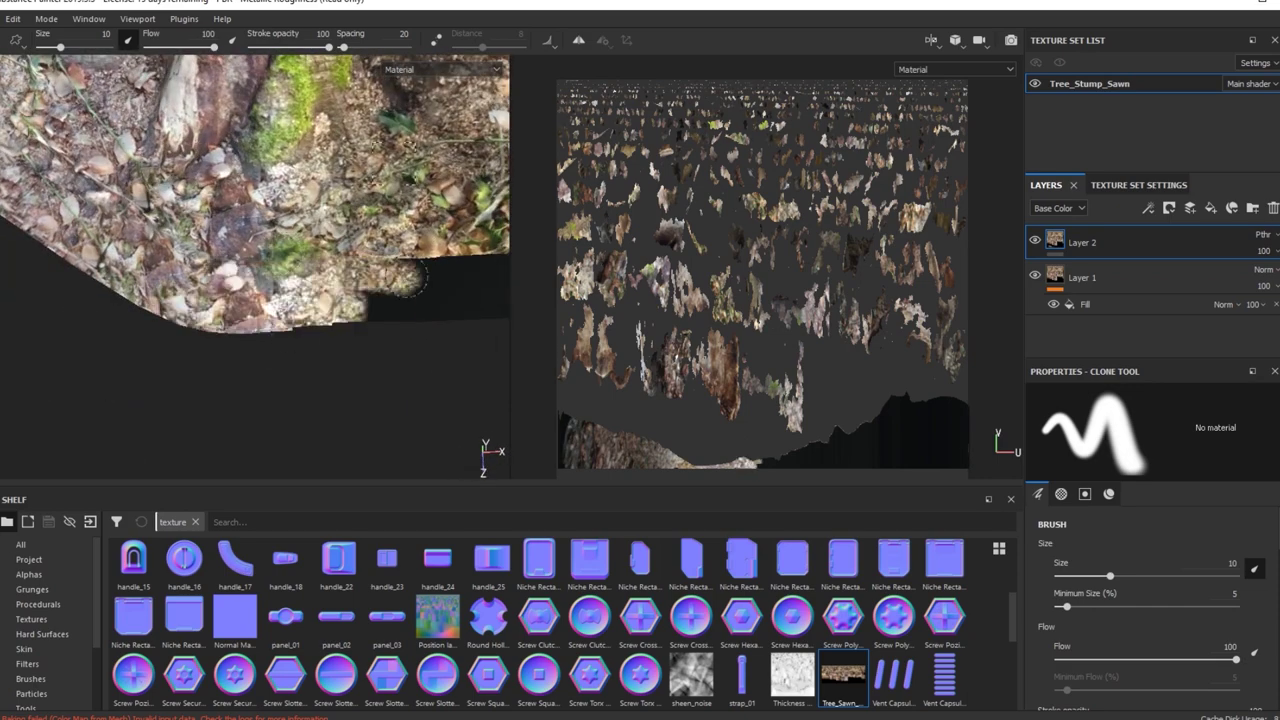
mouse_move(358, 322)
left_mouse_down("alt")
mouse_move(443, 180)
mouse_move(262, 320)
mouse_move(312, 318)
mouse_move(170, 228)
left_mouse_up("alt")
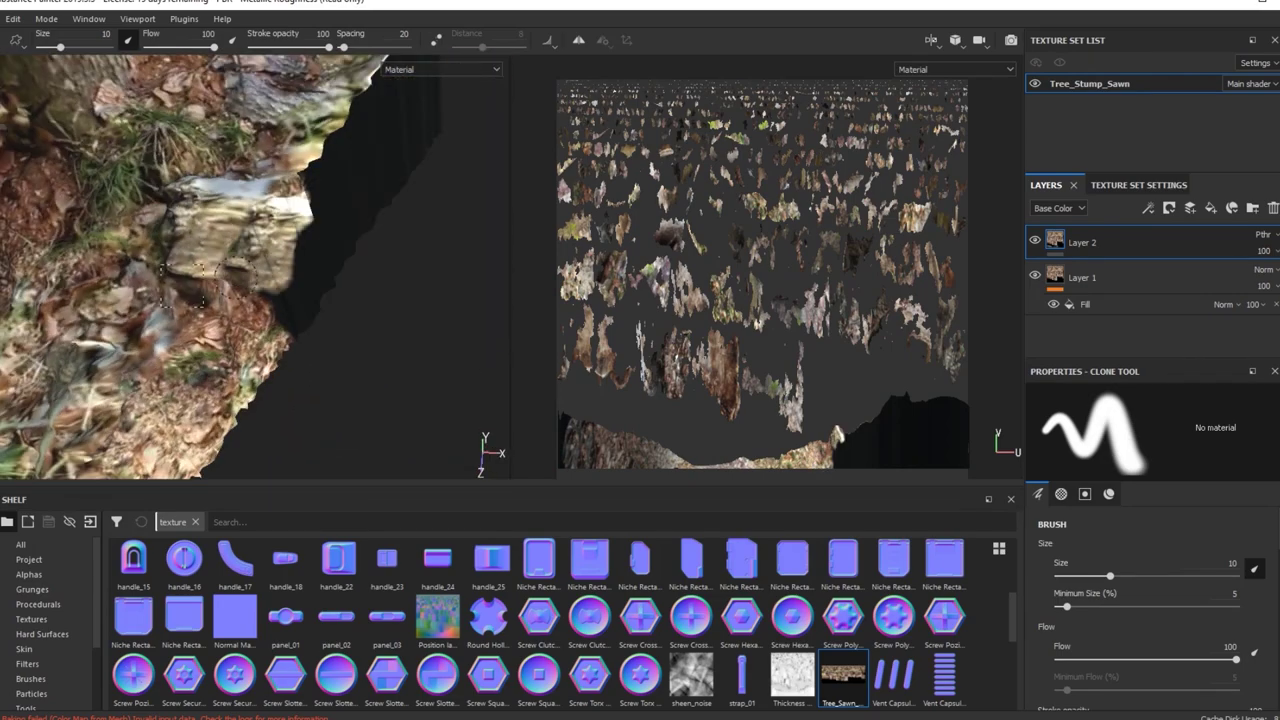
mouse_move(210, 275)
left_mouse_down("alt")
mouse_move(318, 340)
mouse_move(262, 268)
left_mouse_up("alt")
left_click_drag(310, 392, 300, 360, "alt")
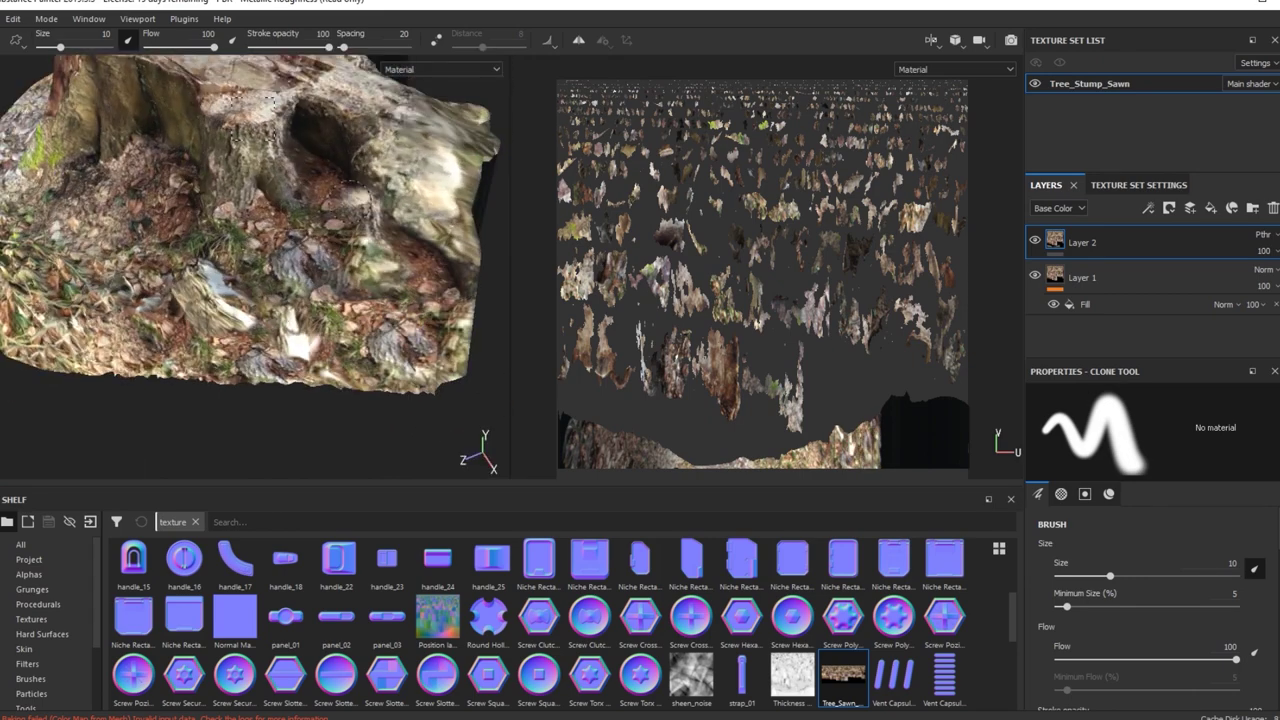
left_click_drag(185, 185, 140, 175, "alt")
mouse_move(358, 183)
left_mouse_down("alt")
mouse_move(165, 408)
mouse_move(429, 306)
mouse_move(246, 251)
mouse_move(238, 110)
mouse_move(206, 357)
mouse_move(38, 325)
mouse_move(335, 288)
mouse_move(358, 258)
left_mouse_up("alt")
scroll(206, 357, "up", 3)
scroll(441, 327, "up", 2)
mouse_move(277, 398)
left_mouse_down("alt")
mouse_move(370, 240)
mouse_move(256, 325)
mouse_move(429, 343)
mouse_move(392, 220)
mouse_move(420, 298)
left_mouse_up("alt")
scroll(218, 352, "up", 5)
scroll(218, 352, "down", 5)
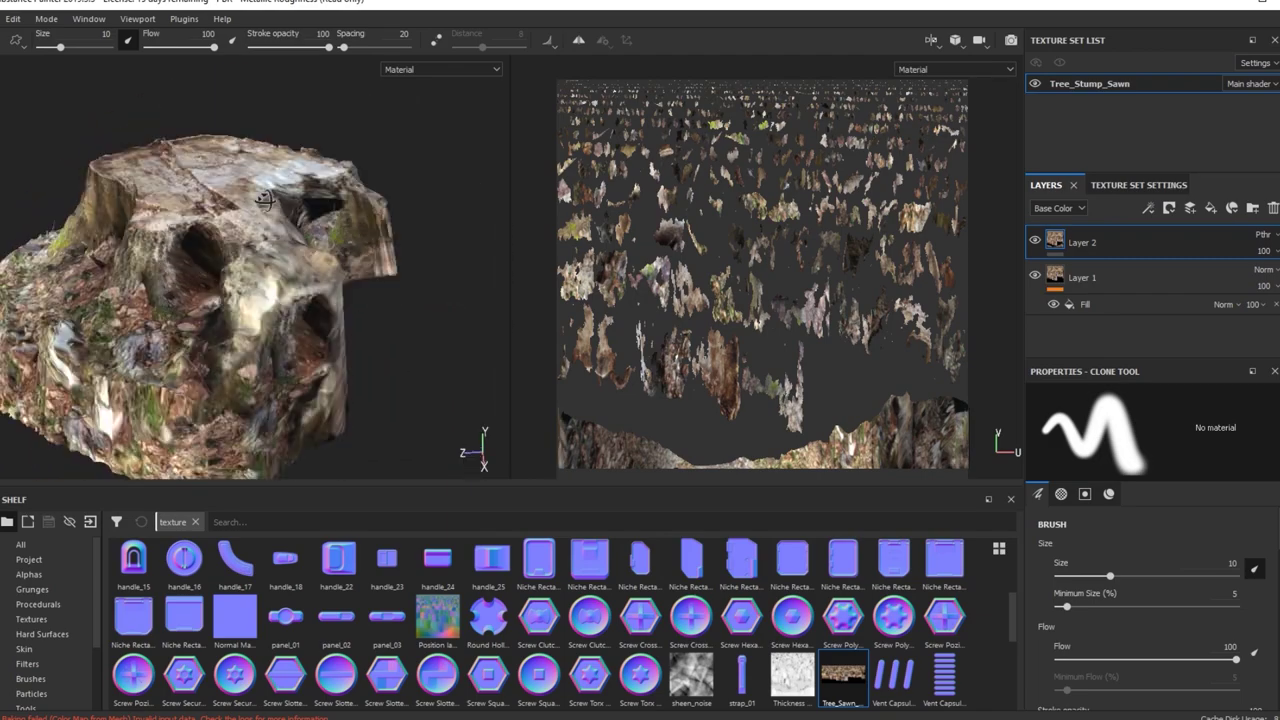
scroll(400, 240, "up", 5)
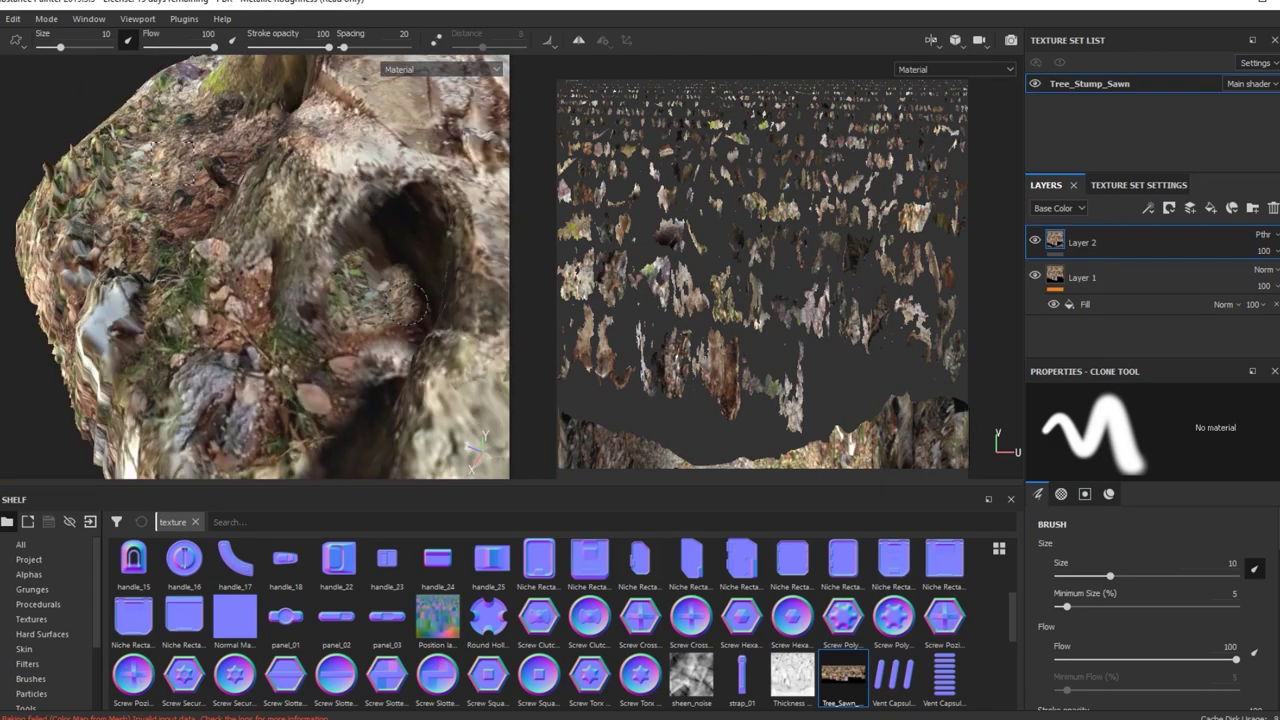
scroll(420, 298, "down", 3)
- Raise the clone brush size to 19.38 and inspect the stump base up close
right_click_drag(420, 298, 450, 298, "ctrl")
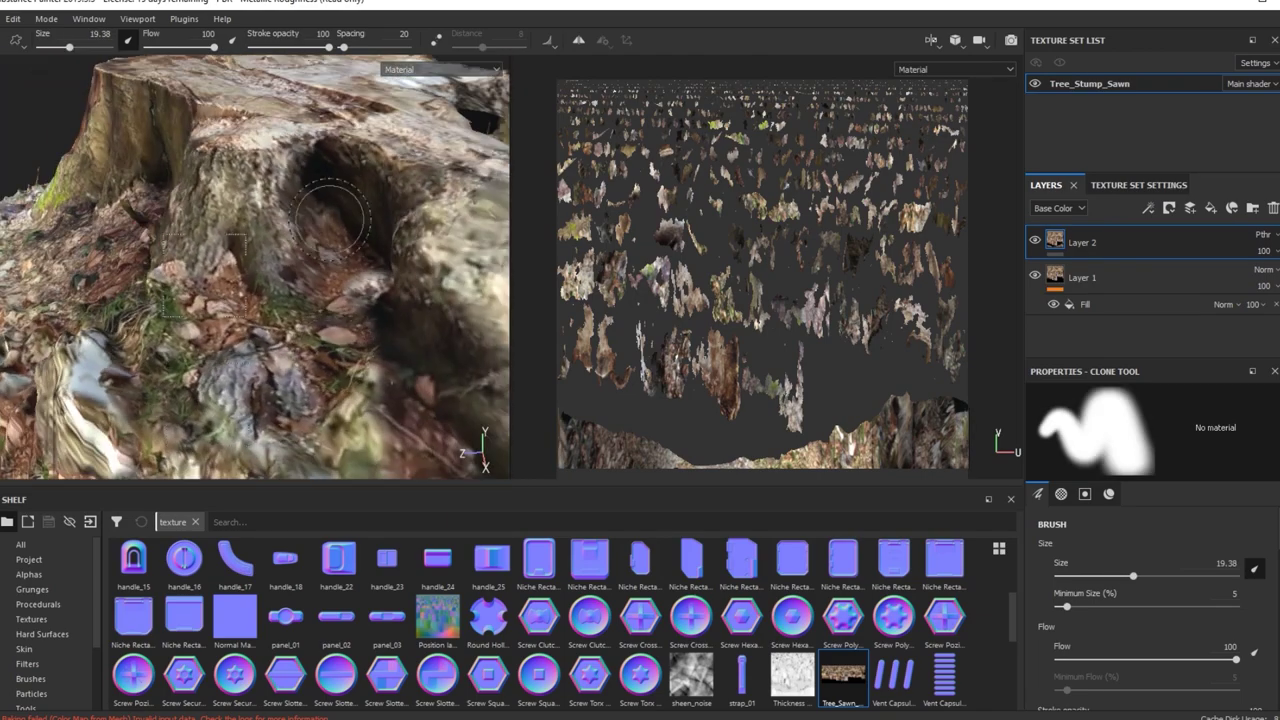
mouse_move(450, 298)
left_mouse_down("alt")
mouse_move(360, 300)
mouse_move(229, 364)
mouse_move(184, 303)
mouse_move(210, 308)
left_mouse_up("alt")
scroll(229, 364, "up", 2)
scroll(229, 364, "down", 4)
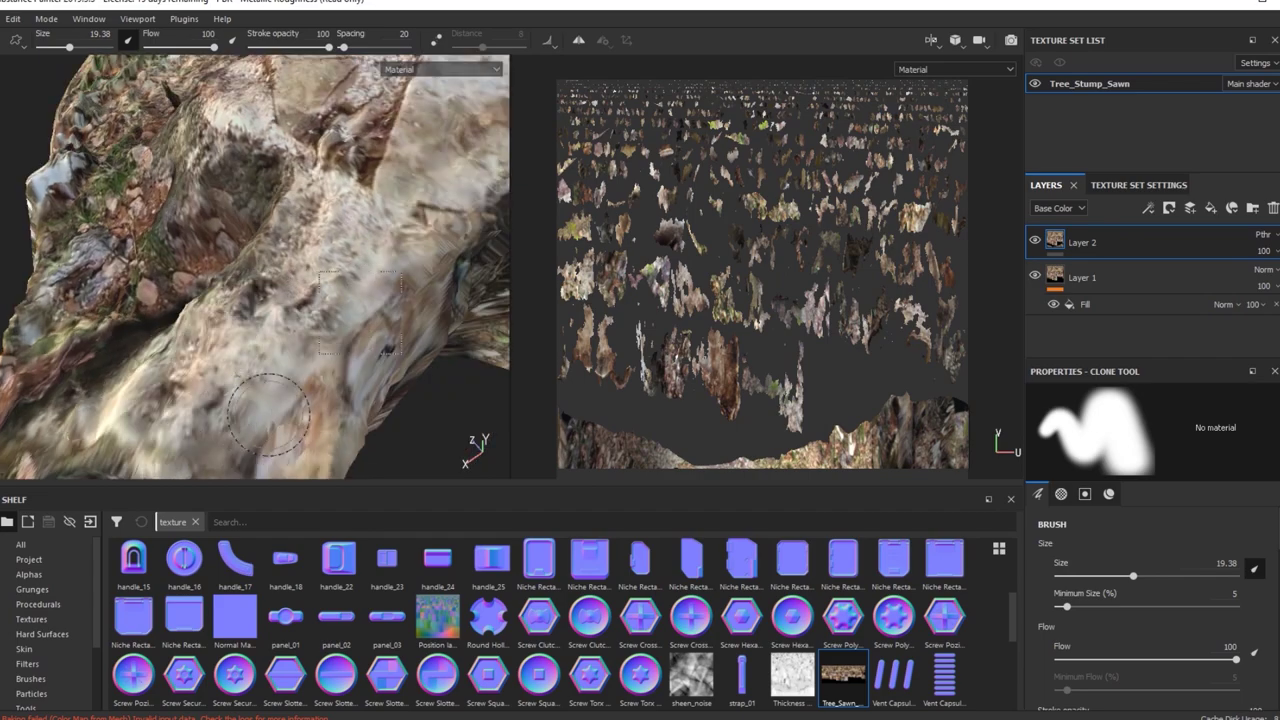
scroll(184, 303, "up", 2)
scroll(210, 308, "down", 2)
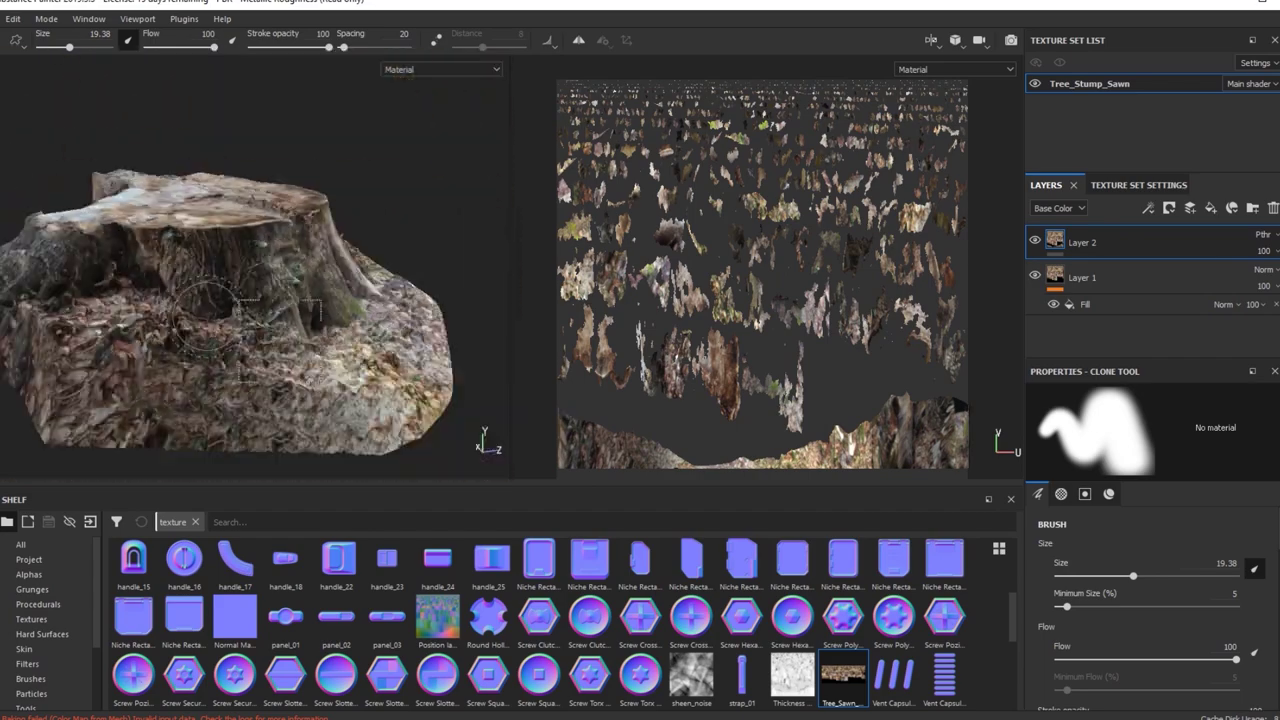
scroll(210, 308, "up", 4)
scroll(210, 308, "down", 1)
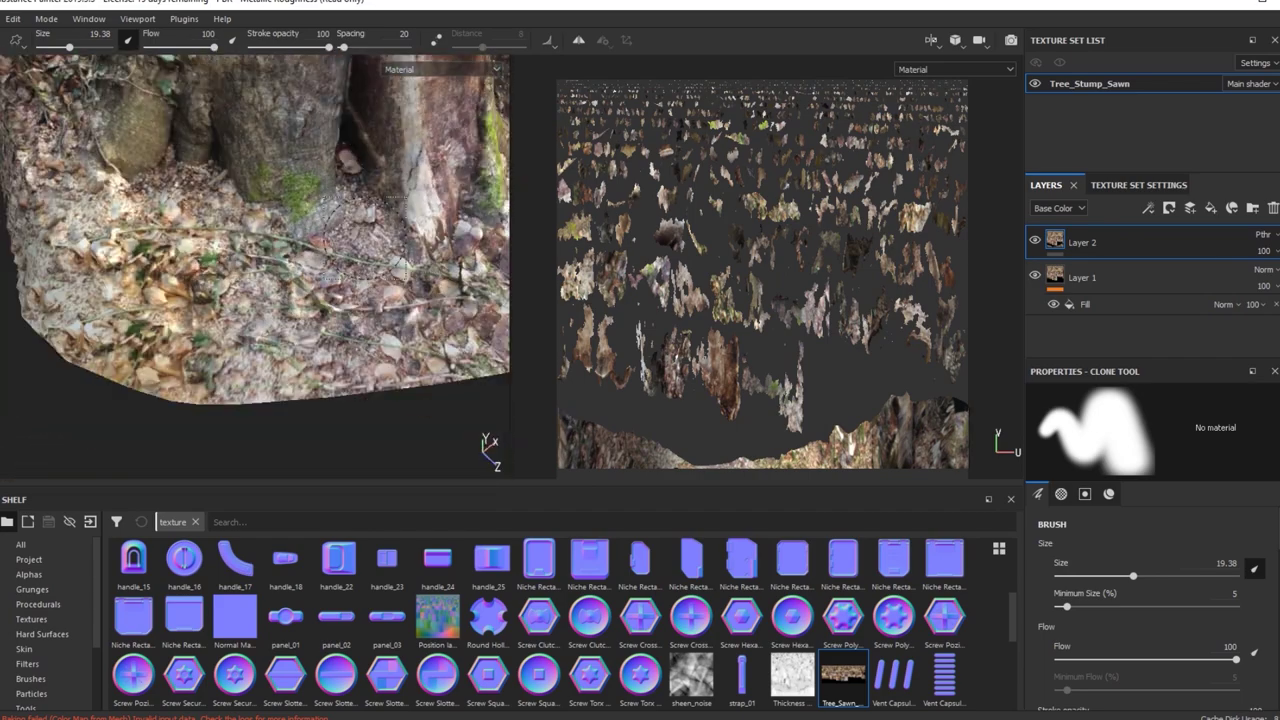
scroll(262, 405, "down", 1)
mouse_move(262, 405)
left_mouse_down("alt")
mouse_move(342, 344)
mouse_move(300, 330)
left_mouse_up("alt")
scroll(342, 344, "up", 1)
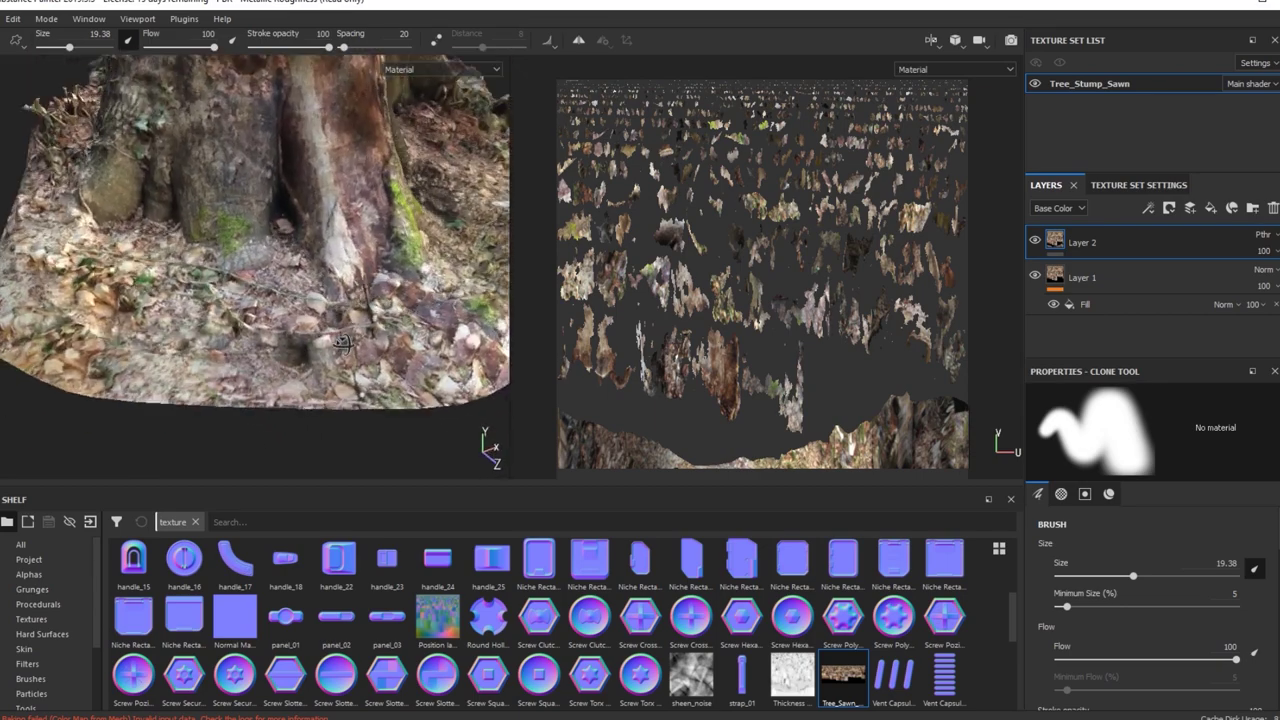
scroll(342, 344, "up", 1)
scroll(342, 344, "down", 1)
scroll(300, 330, "up", 2)
- Move Layer 1 and Layer 2 into a new Folder 1
key("f")
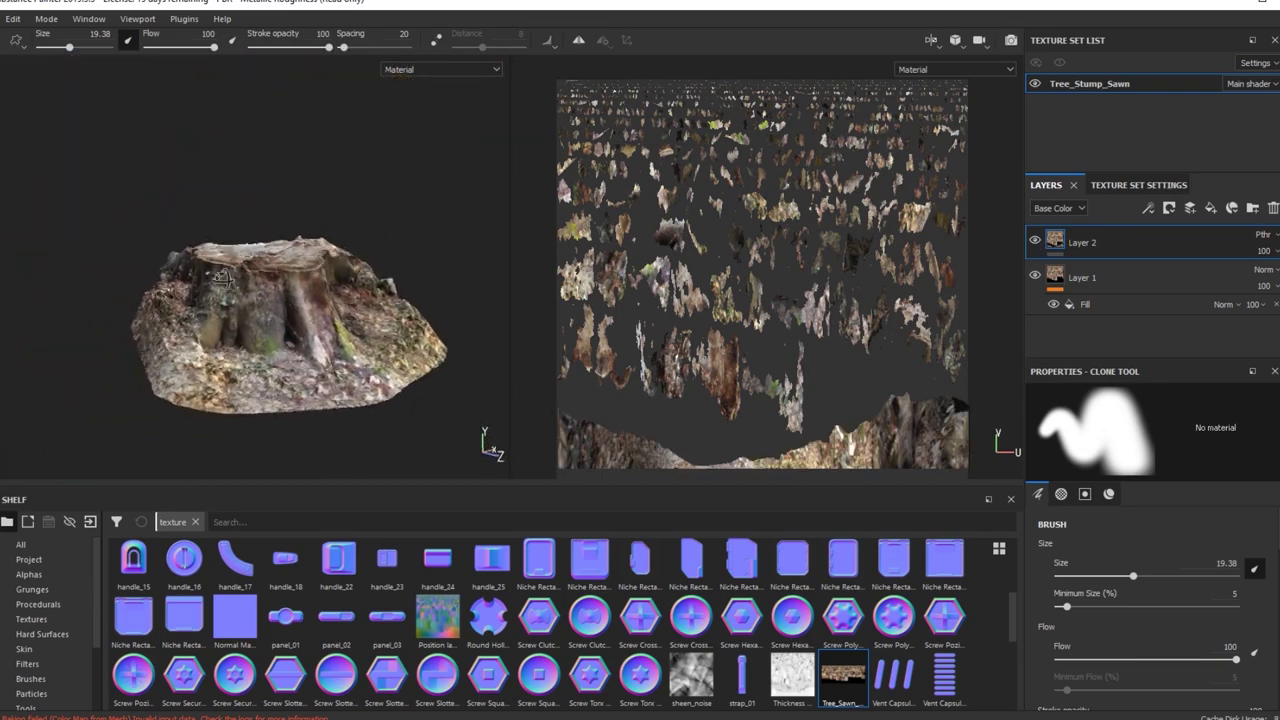
left_click(1252, 208)
left_click(1143, 312, "shift")
left_click_drag(1137, 251, 1052, 241)
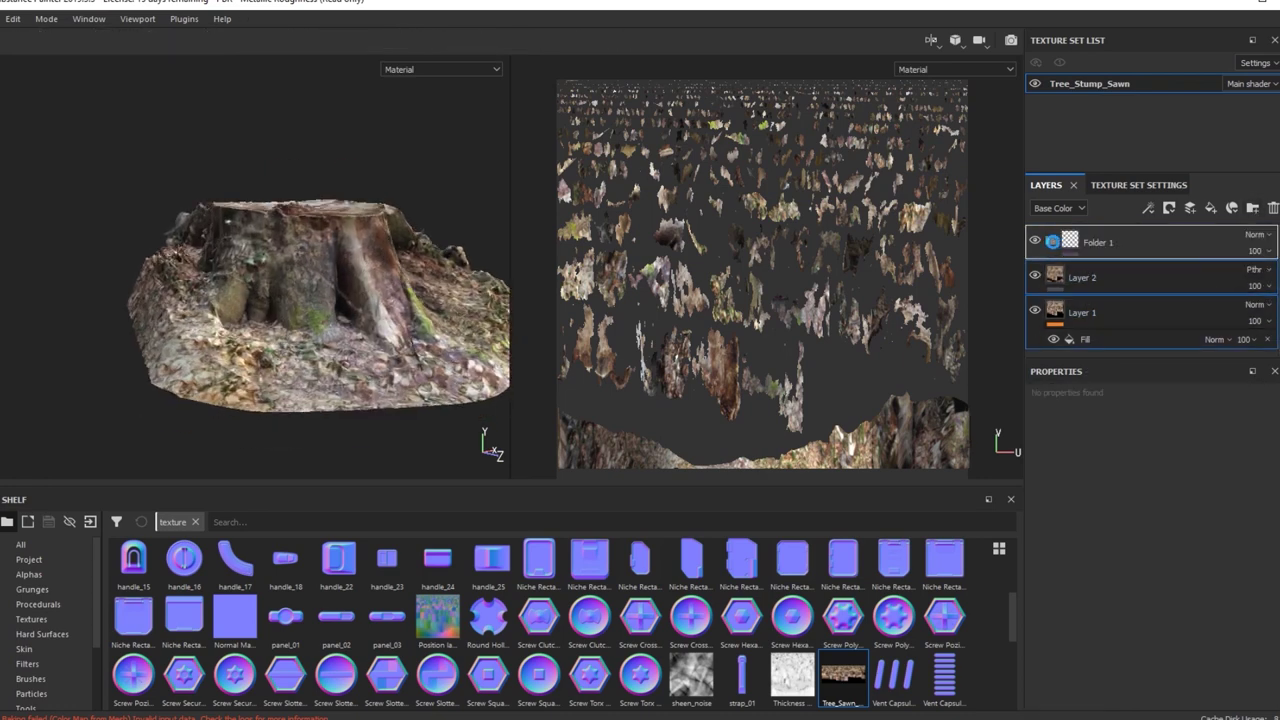
double_click(1105, 242)
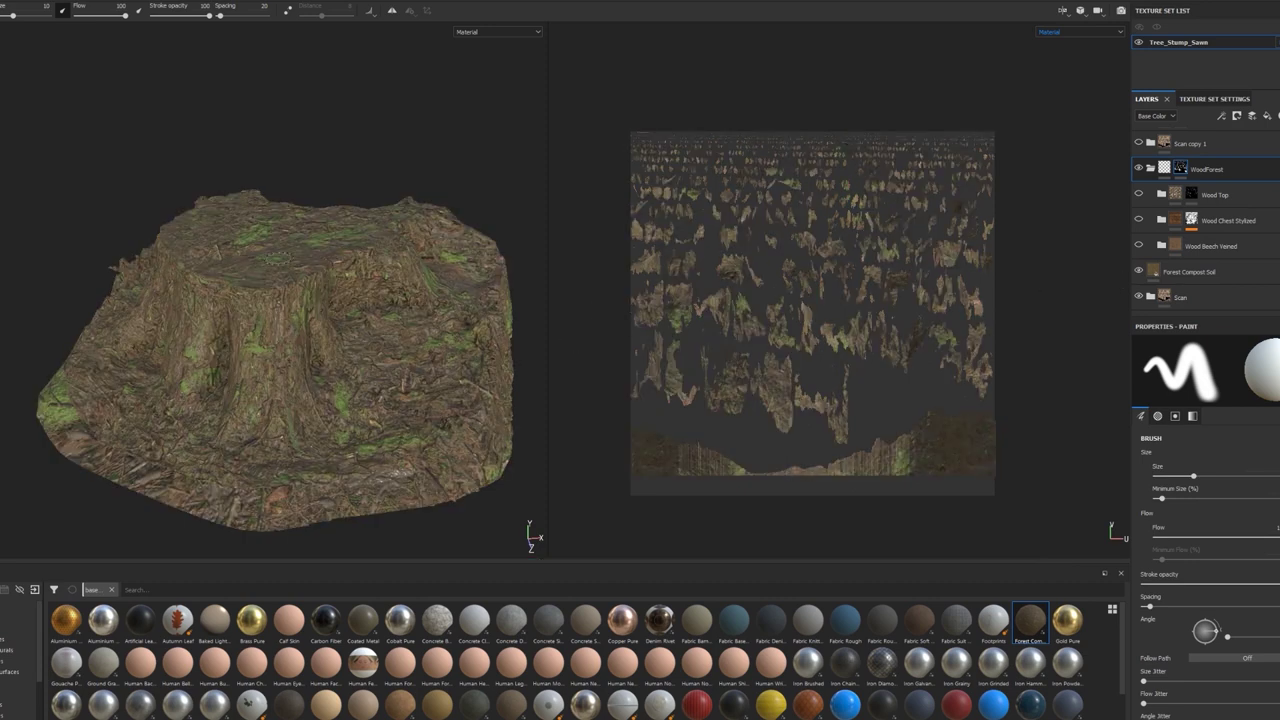
- Select the Forest Compost Soil fill layer and scroll through its parameters
left_click(1190, 271)
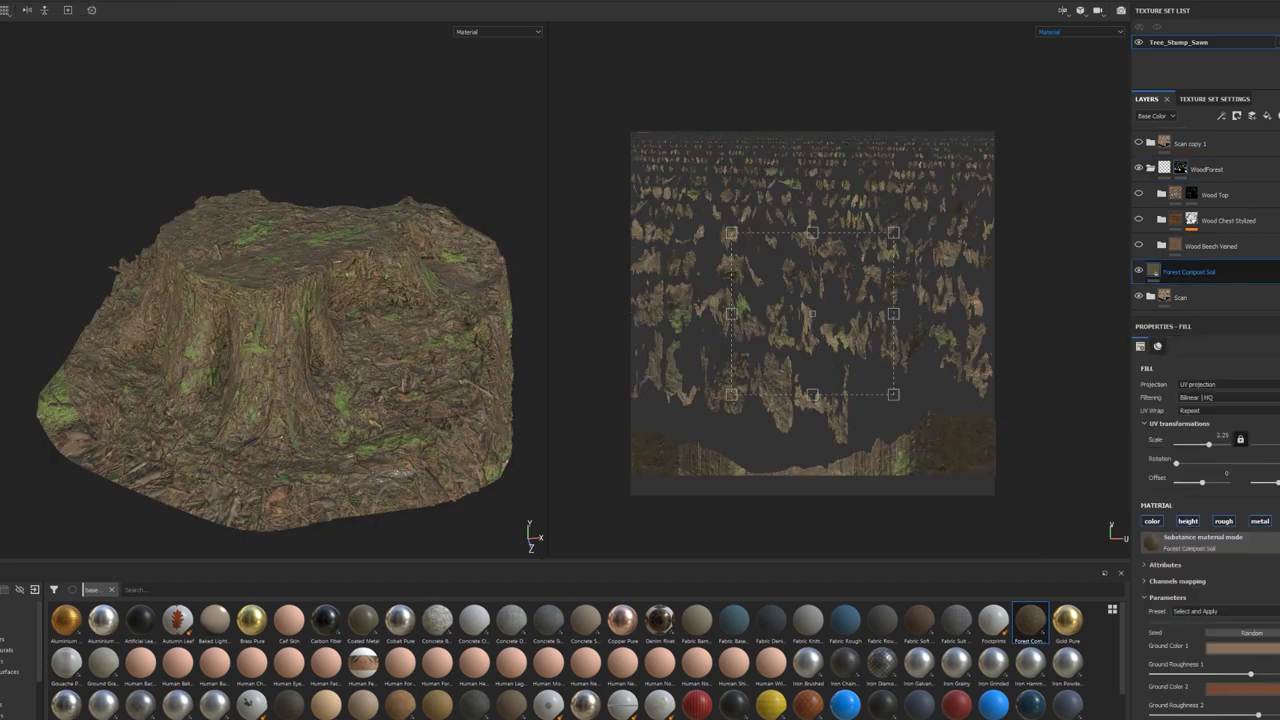
scroll(1210, 540, "down", 2)
scroll(1210, 540, "down", 1)
scroll(1210, 540, "down", 2)
scroll(1210, 540, "down", 1)
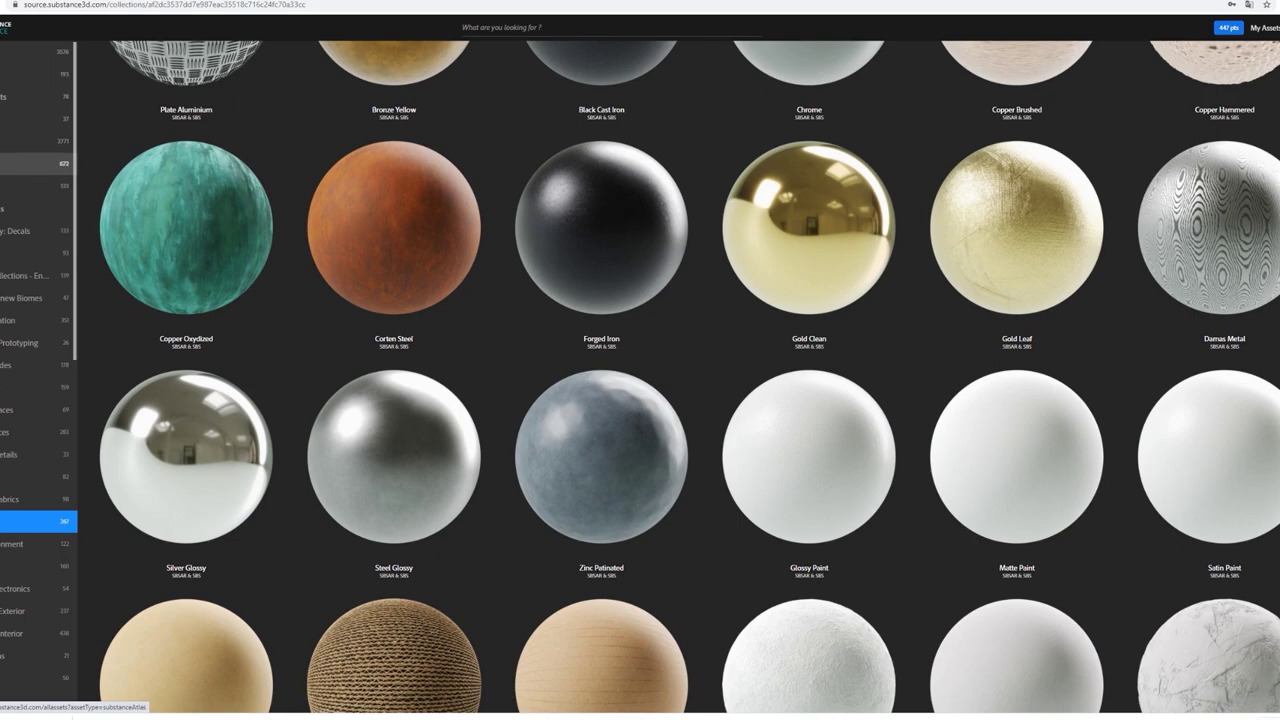
- Browse the Ground category and page through the Forest Compost Soil preview images
scroll(38, 350, "up", 4)
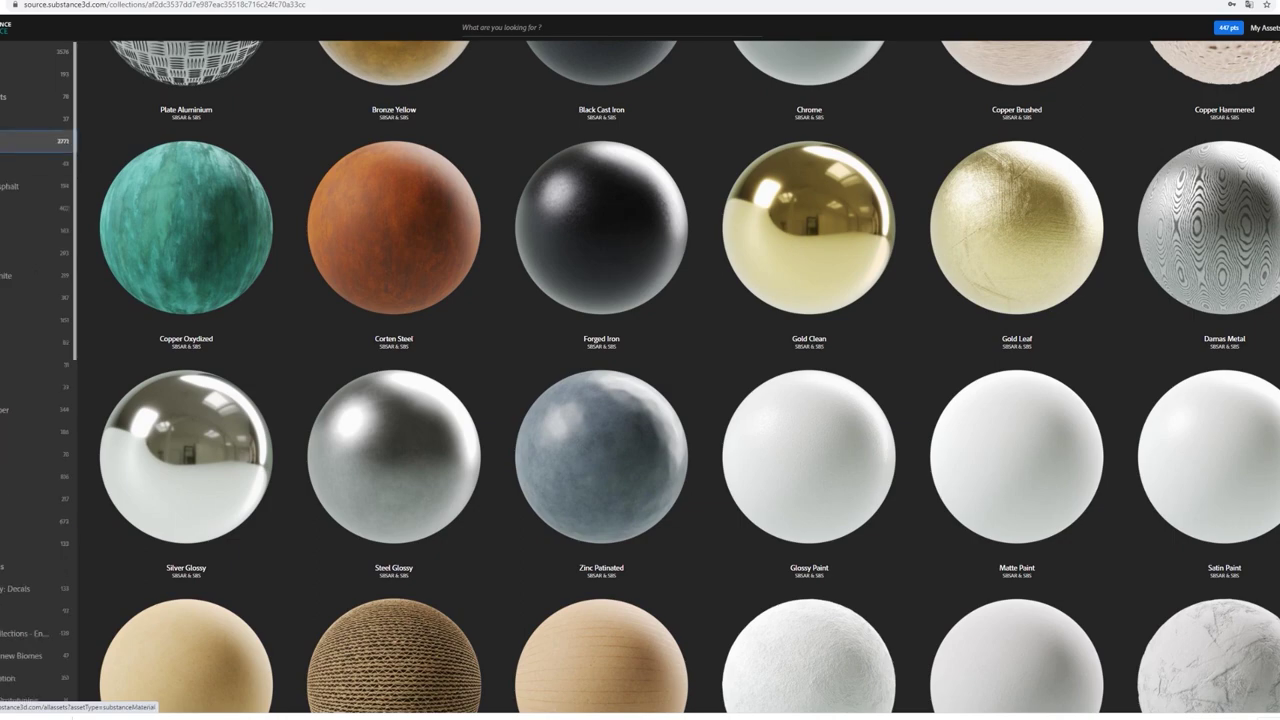
left_click(38, 231)
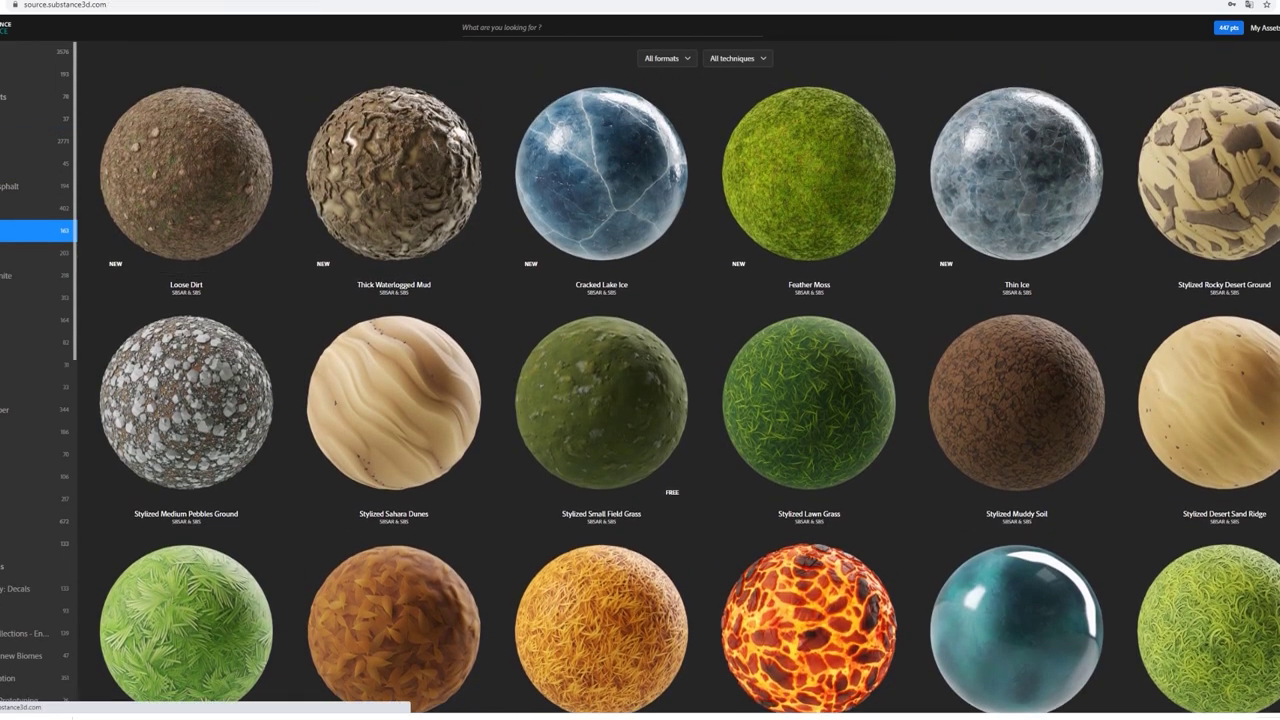
left_click(38, 73)
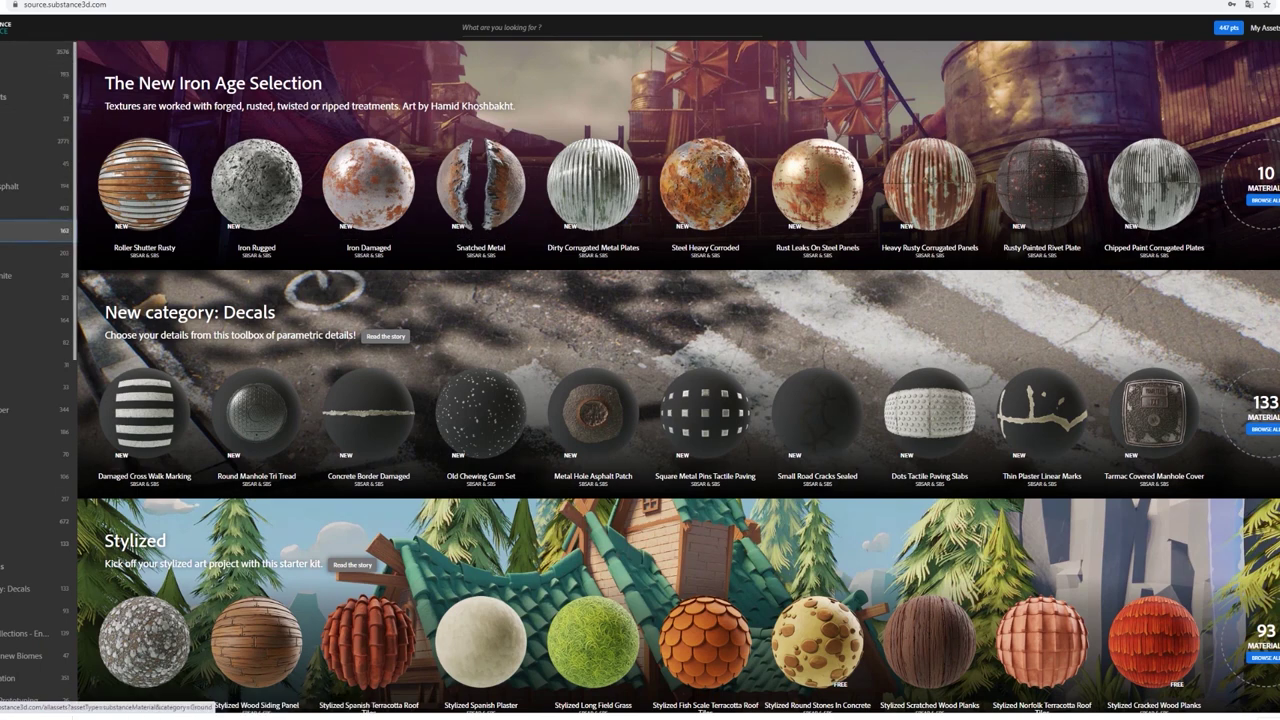
left_click(38, 231)
scroll(186, 200, "down", 3)
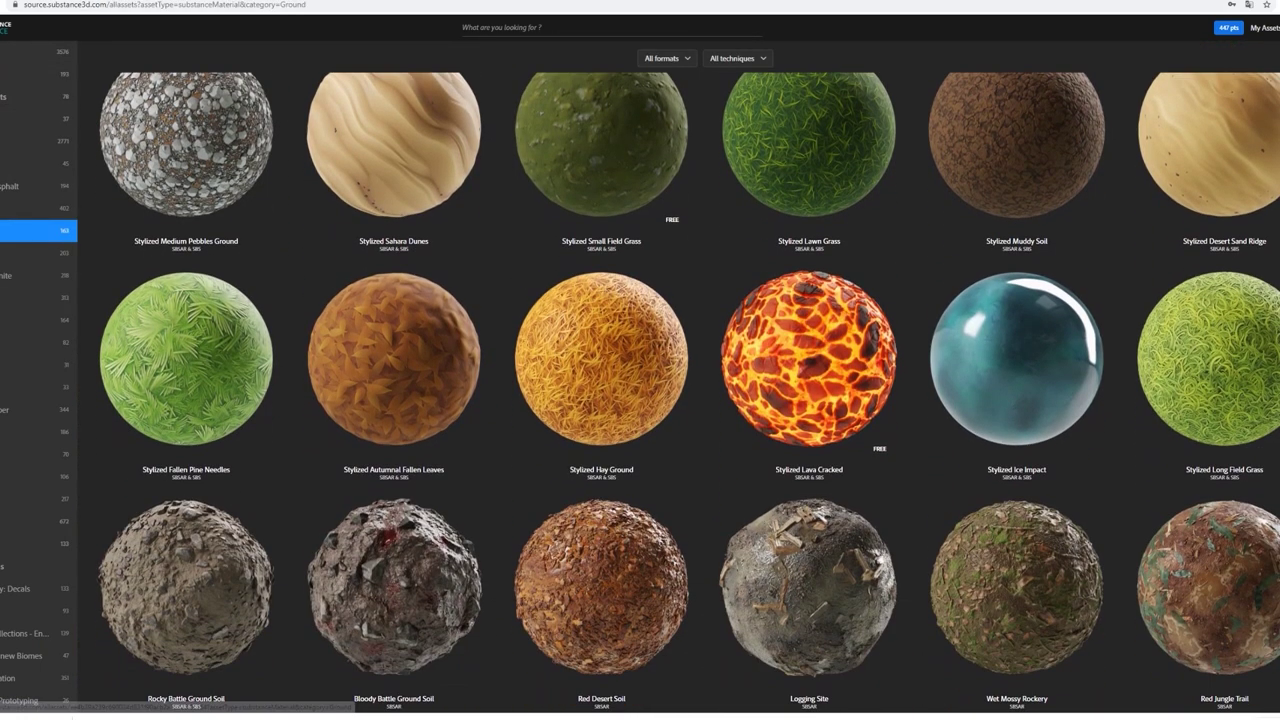
scroll(186, 200, "down", 2)
scroll(186, 200, "down", 1)
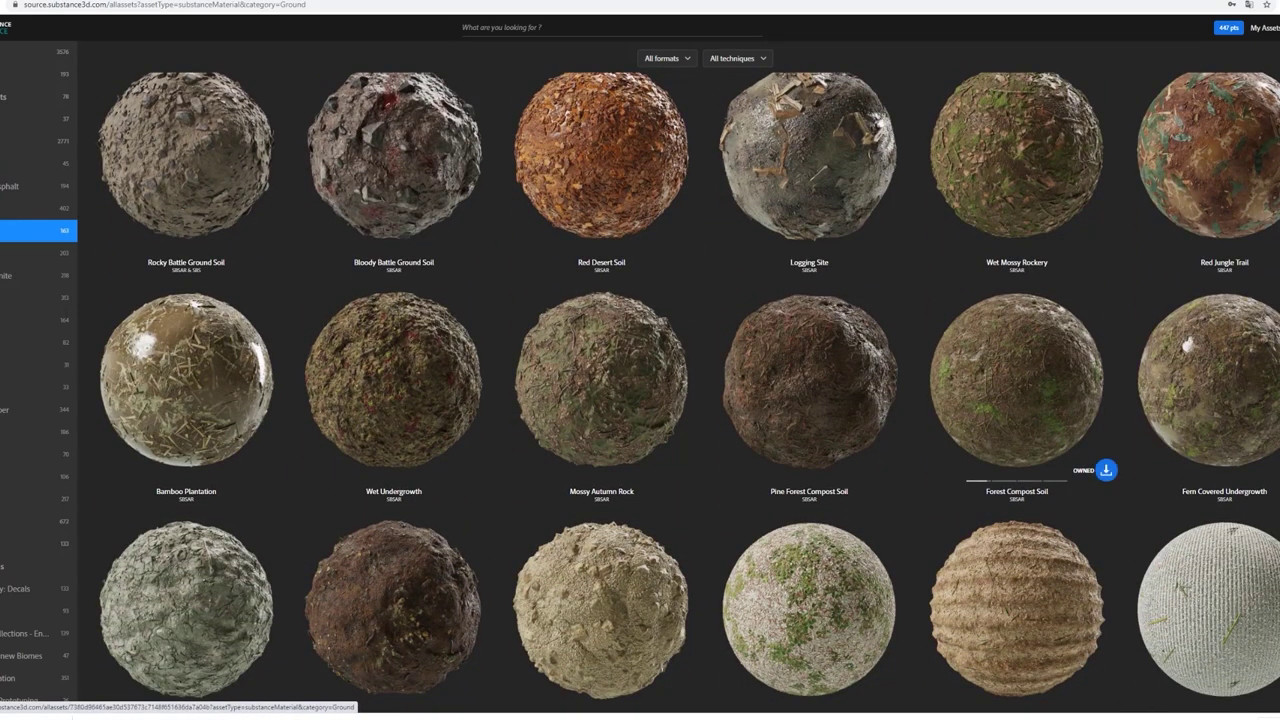
left_click(1016, 380)
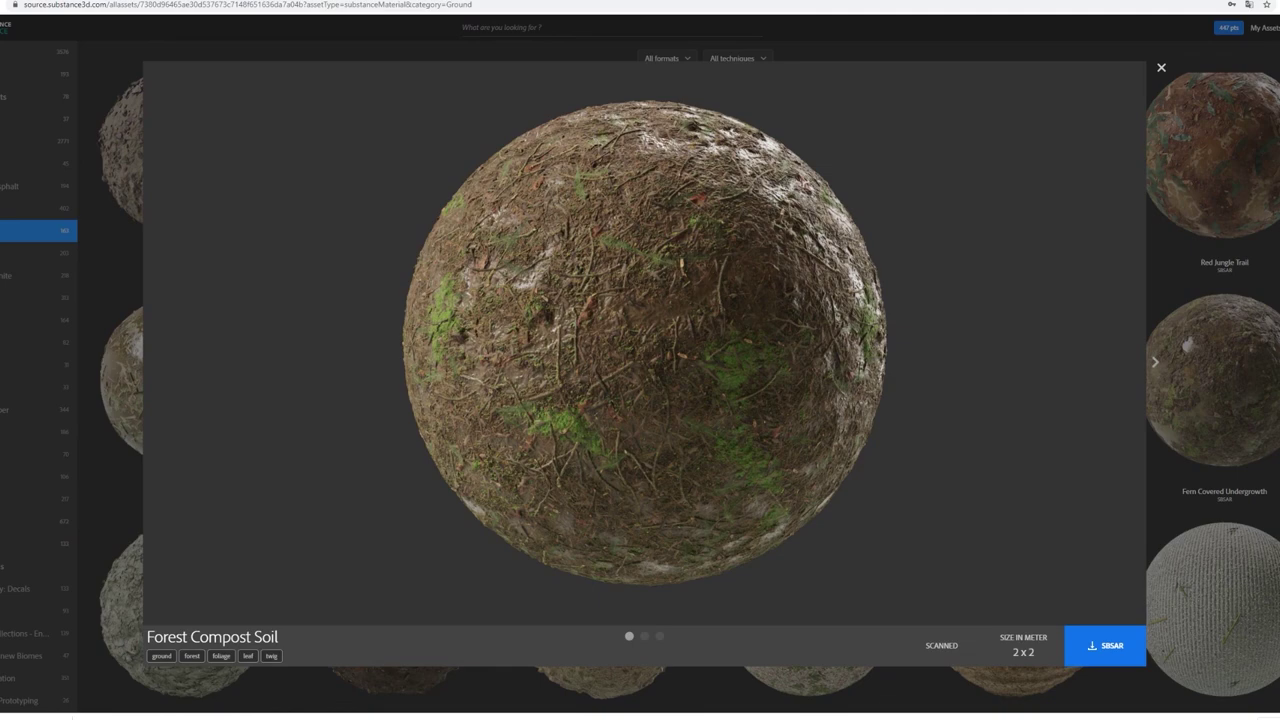
key("Right")
key("Right")
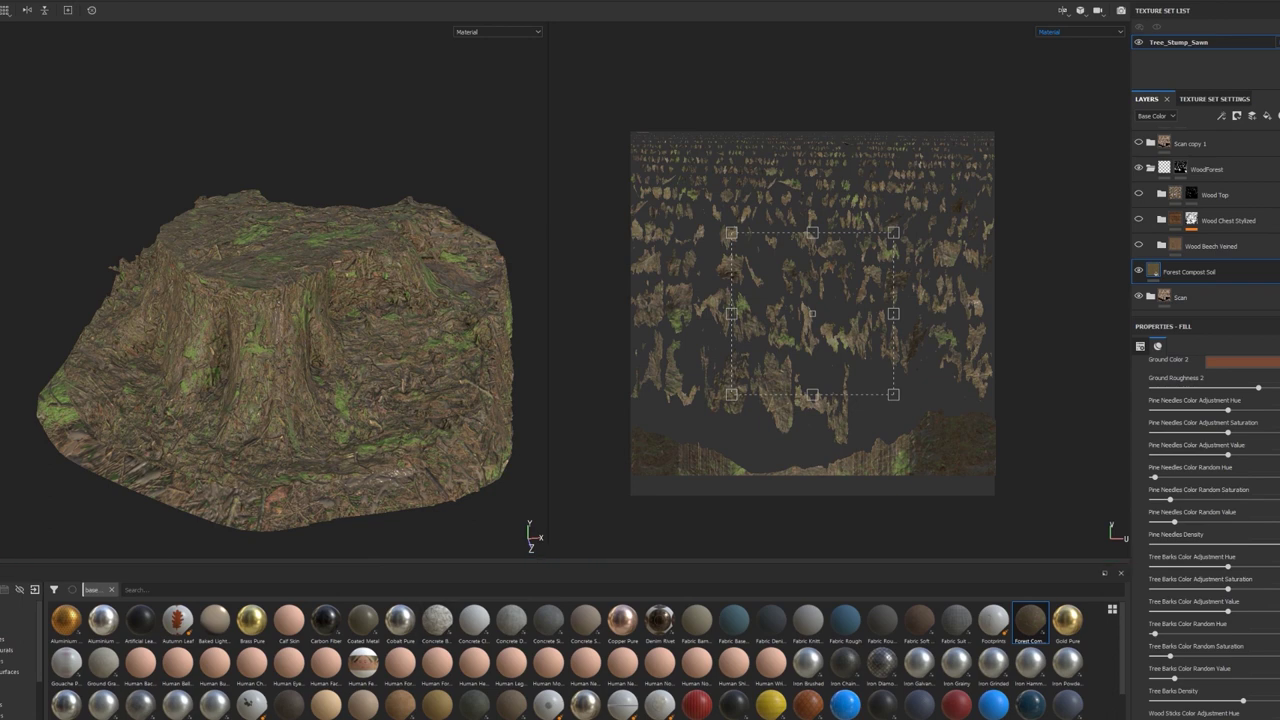
- Select the WoodForest mask and bring up its right-click mask menu
left_click(1180, 169)
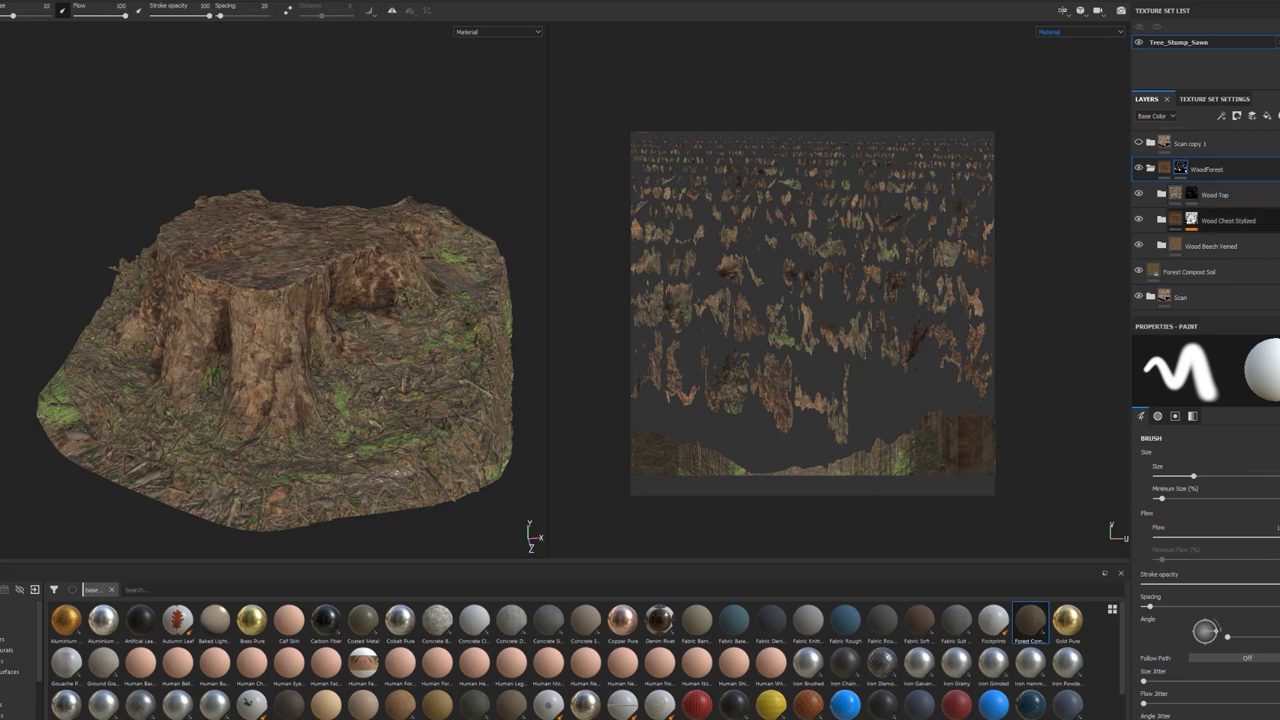
scroll(560, 655, "down", 1)
scroll(560, 655, "down", 2)
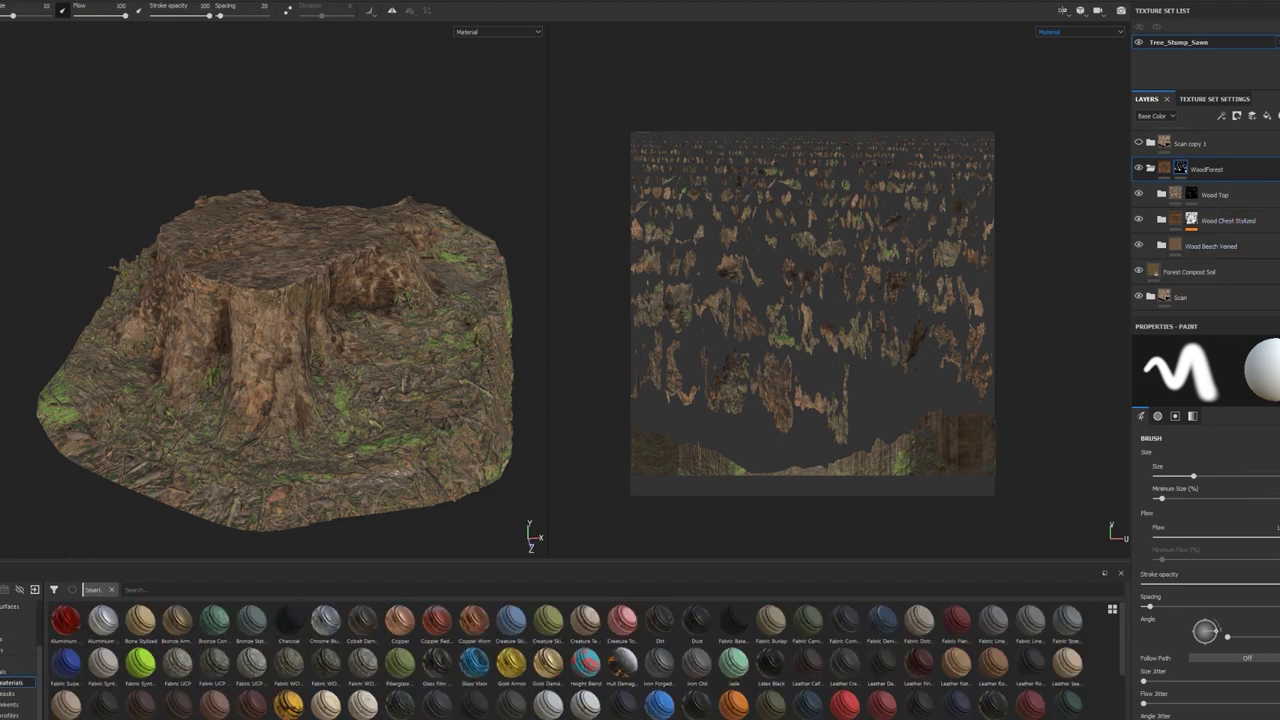
scroll(560, 655, "down", 1)
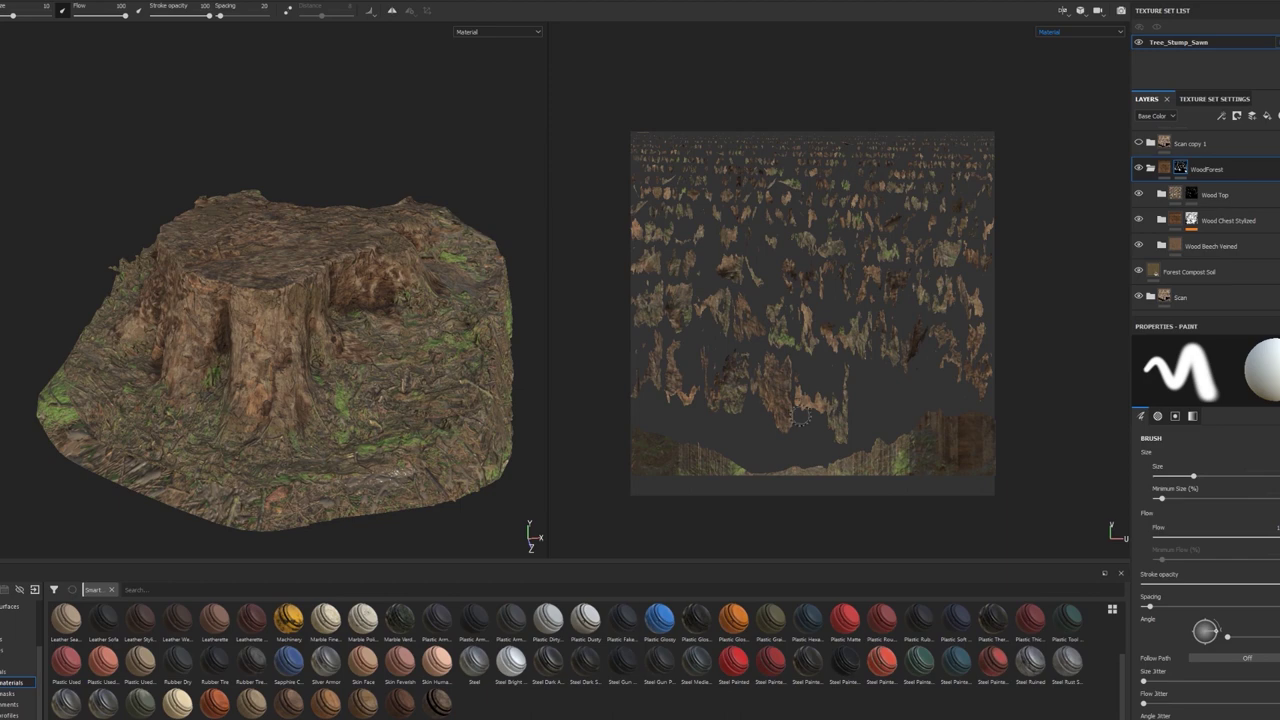
right_click(1180, 167)
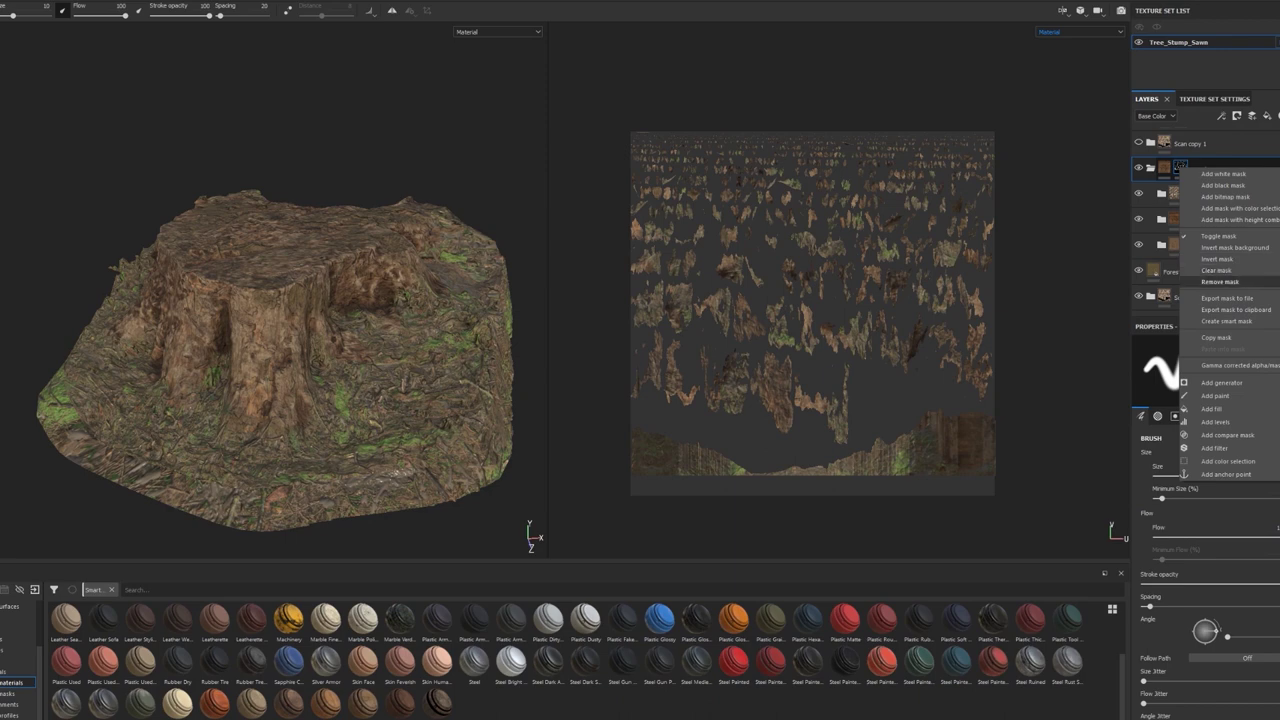
- Choose Remove mask for the WoodForest layer
left_click(1220, 281)
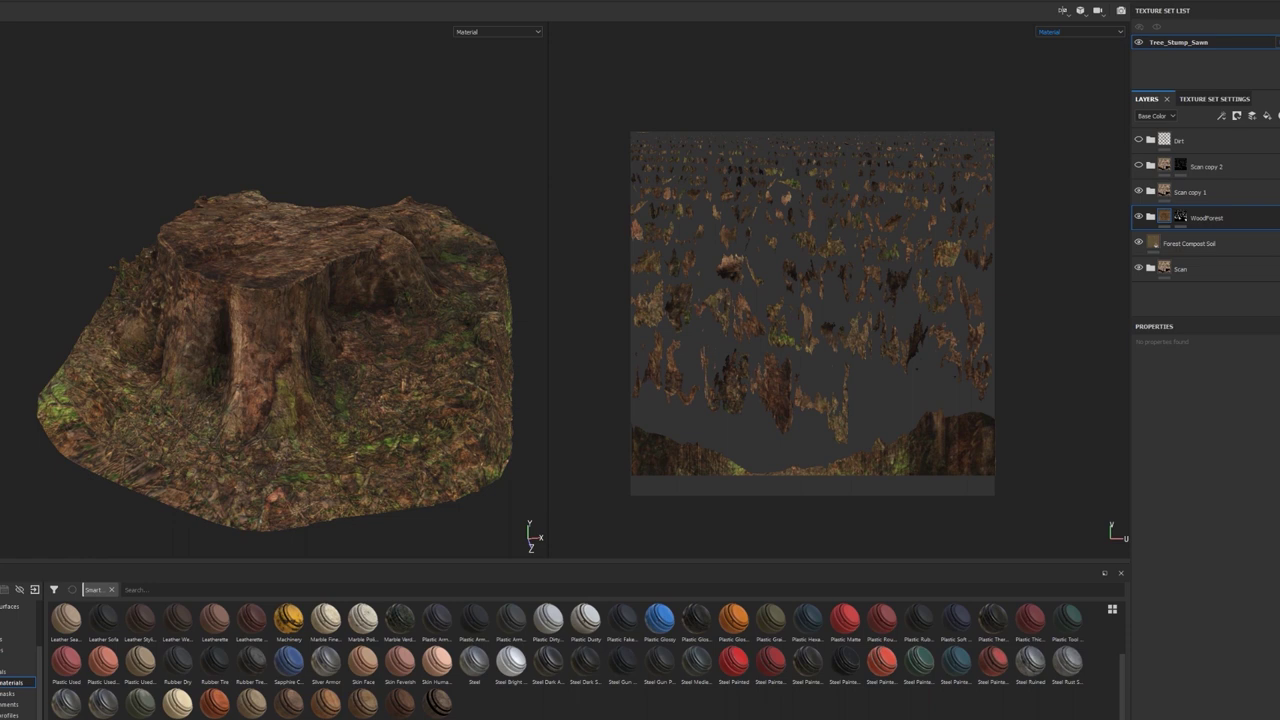
left_click(1079, 31)
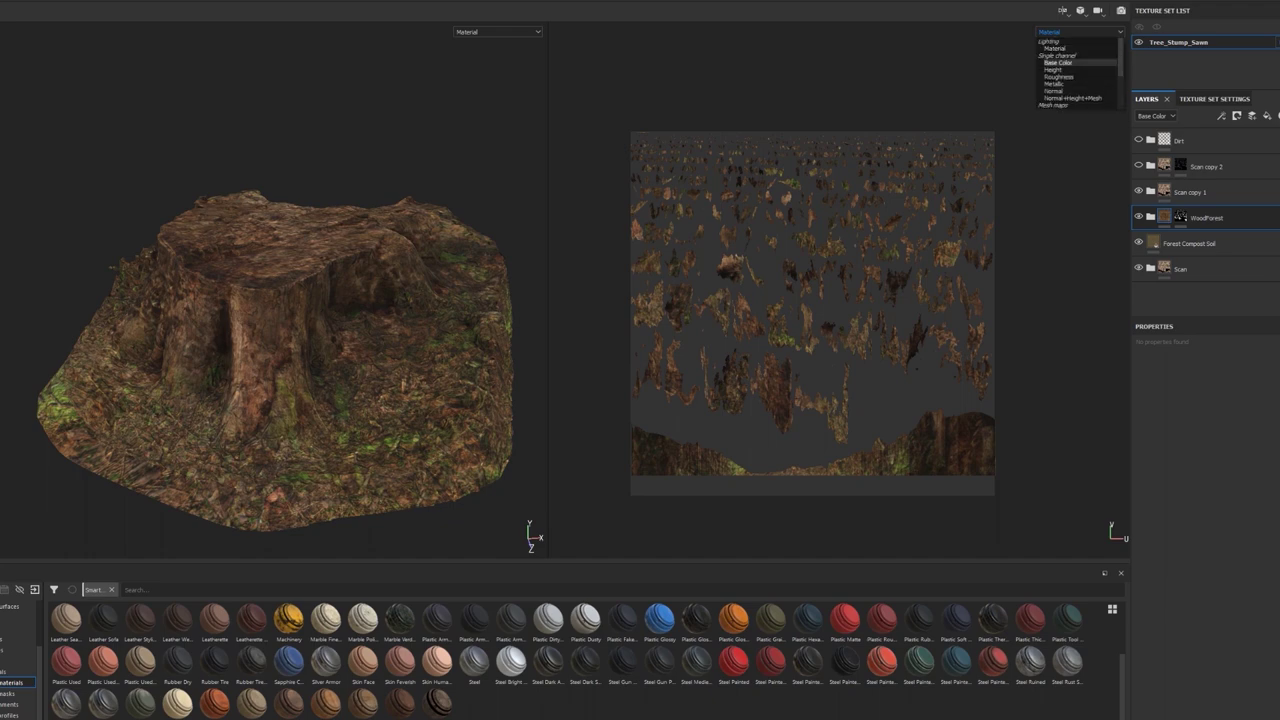
left_click(1058, 62)
left_click(1079, 31)
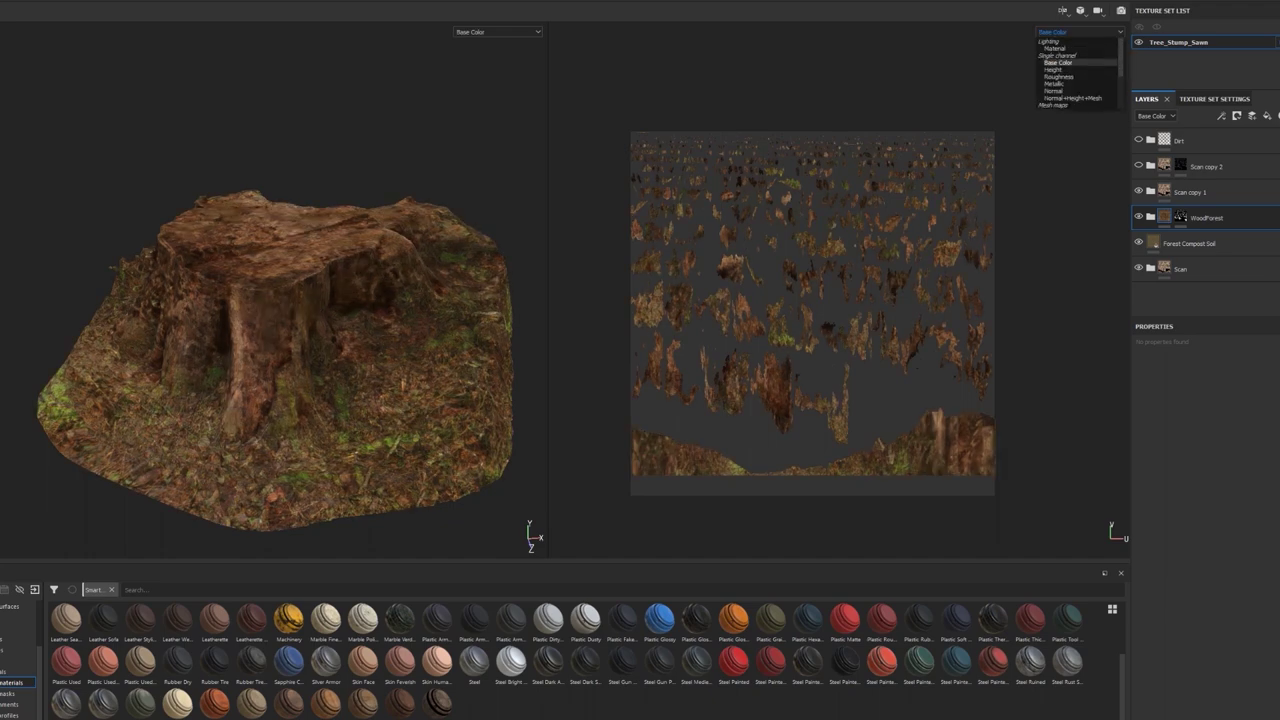
left_click(1060, 72)
left_click(1079, 31)
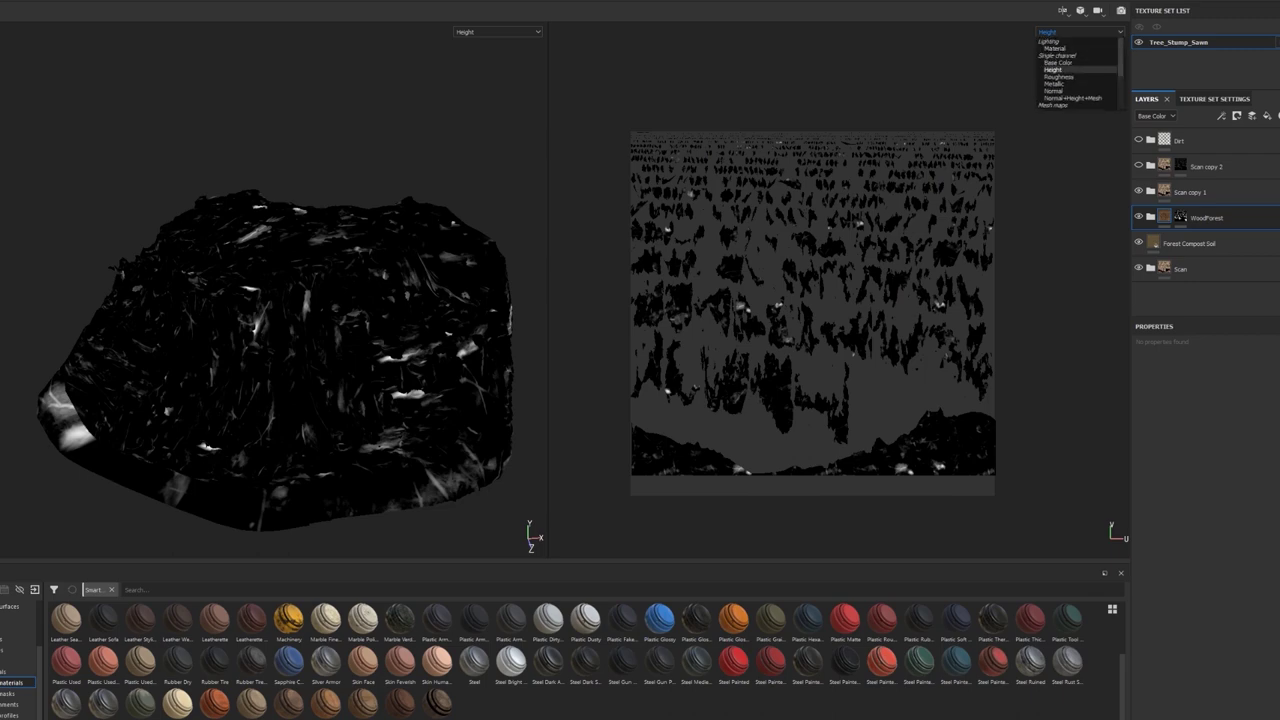
left_click(1060, 92)
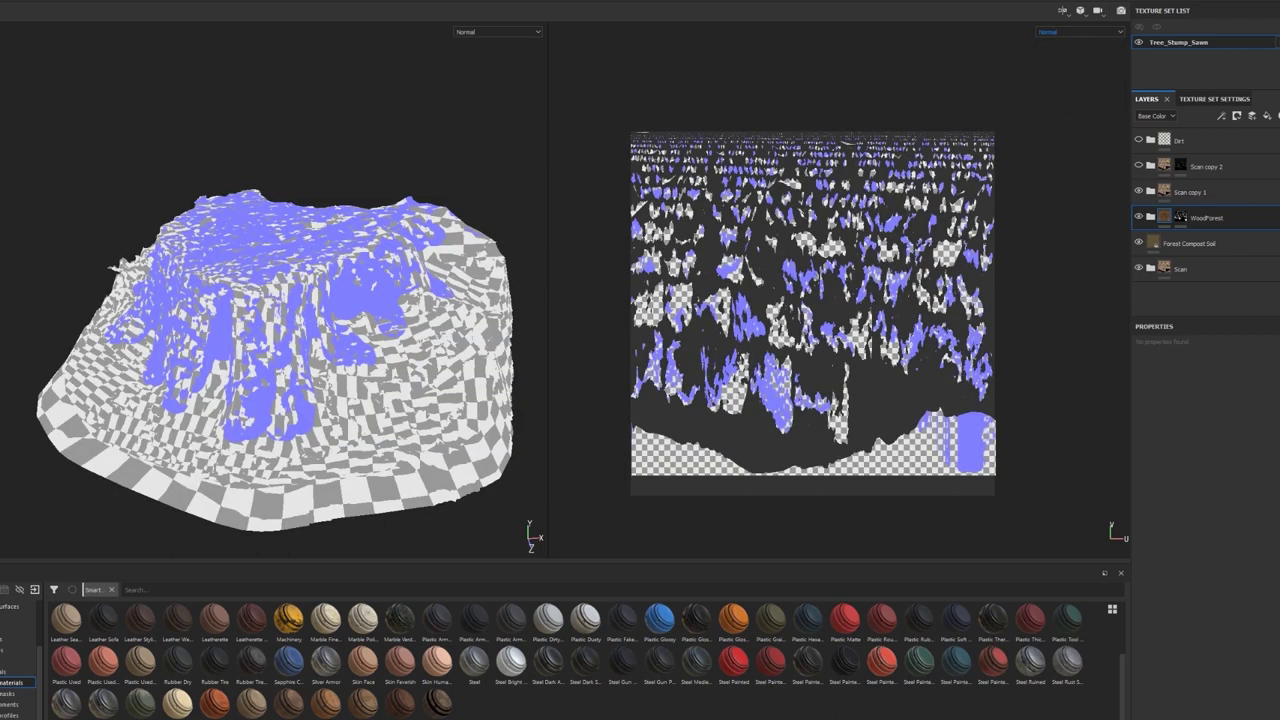
left_click(1079, 31)
left_click(1060, 99)
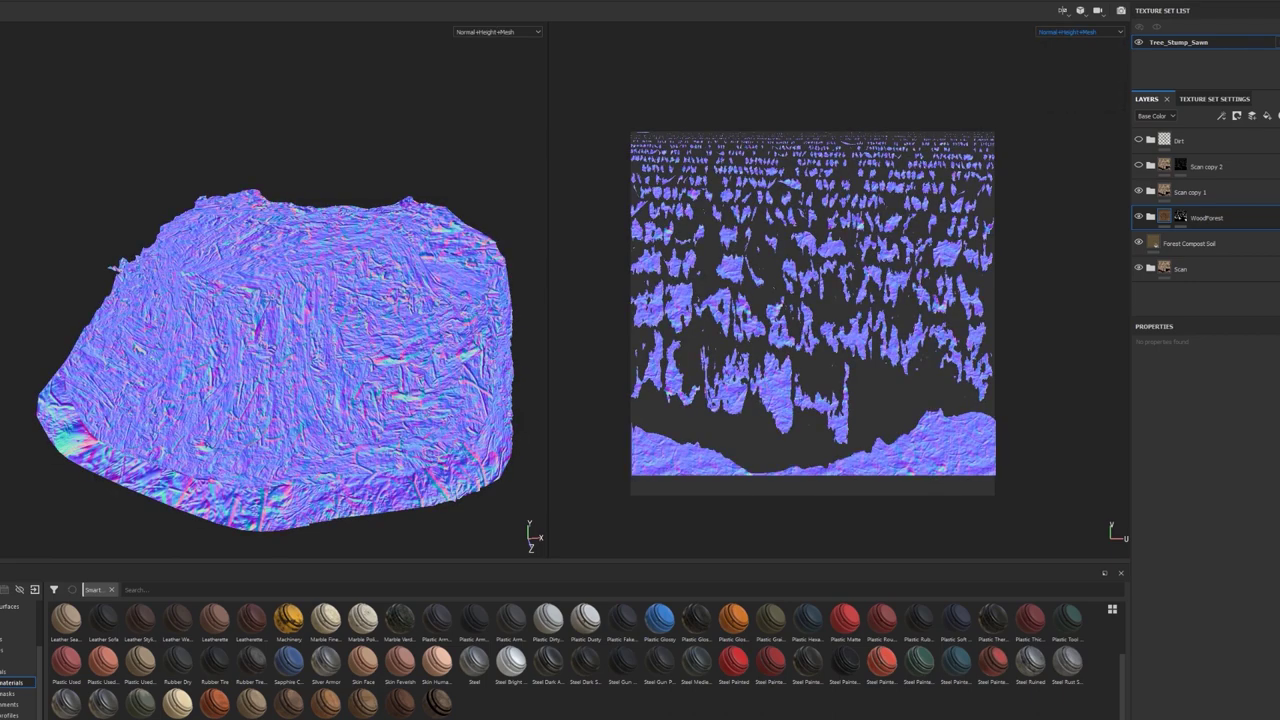
left_click(1079, 31)
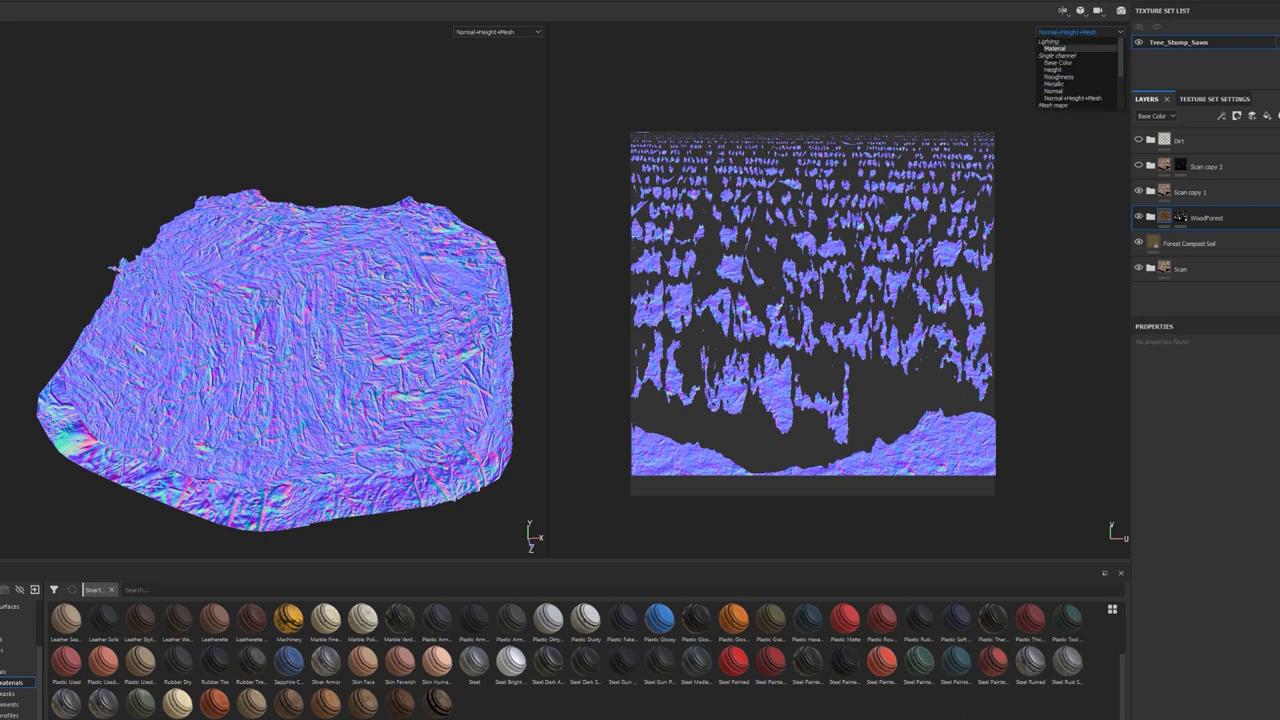
left_click(1060, 48)
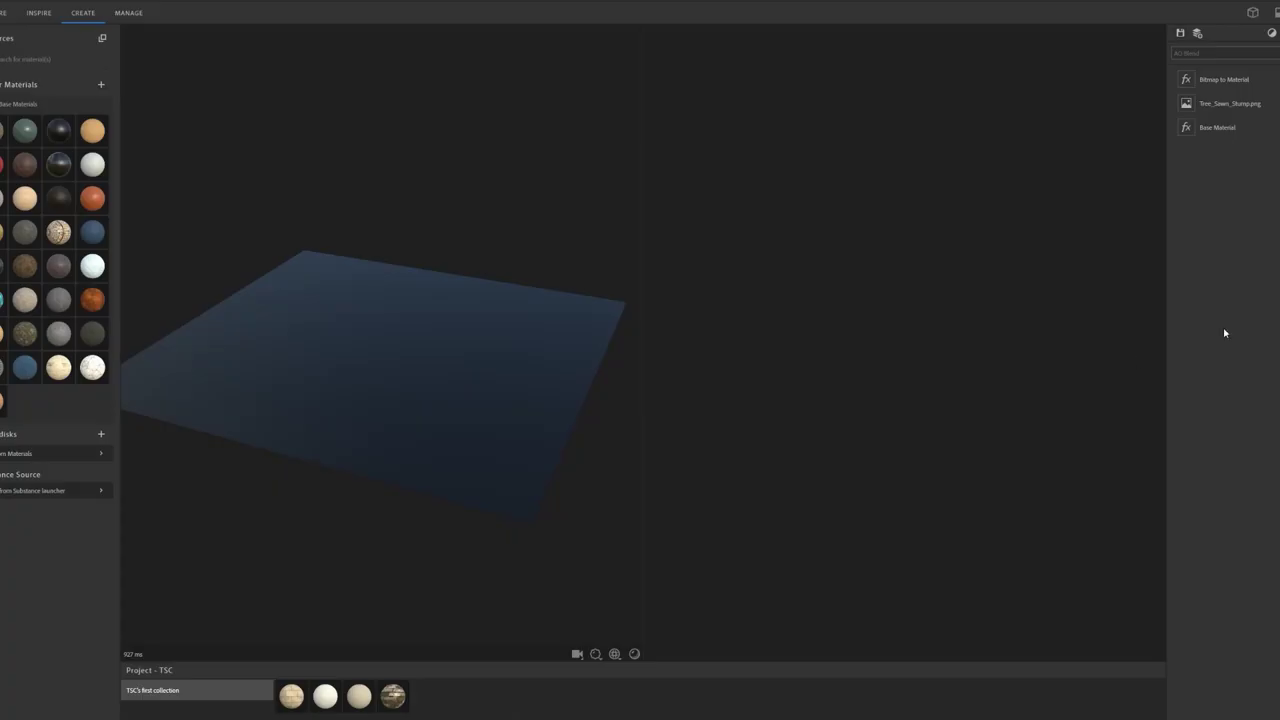
- Cycle through the height, ambientOcclusion, opacity and baseColor channels, ending on the normal map
scroll(1012, 356, "up", 3)
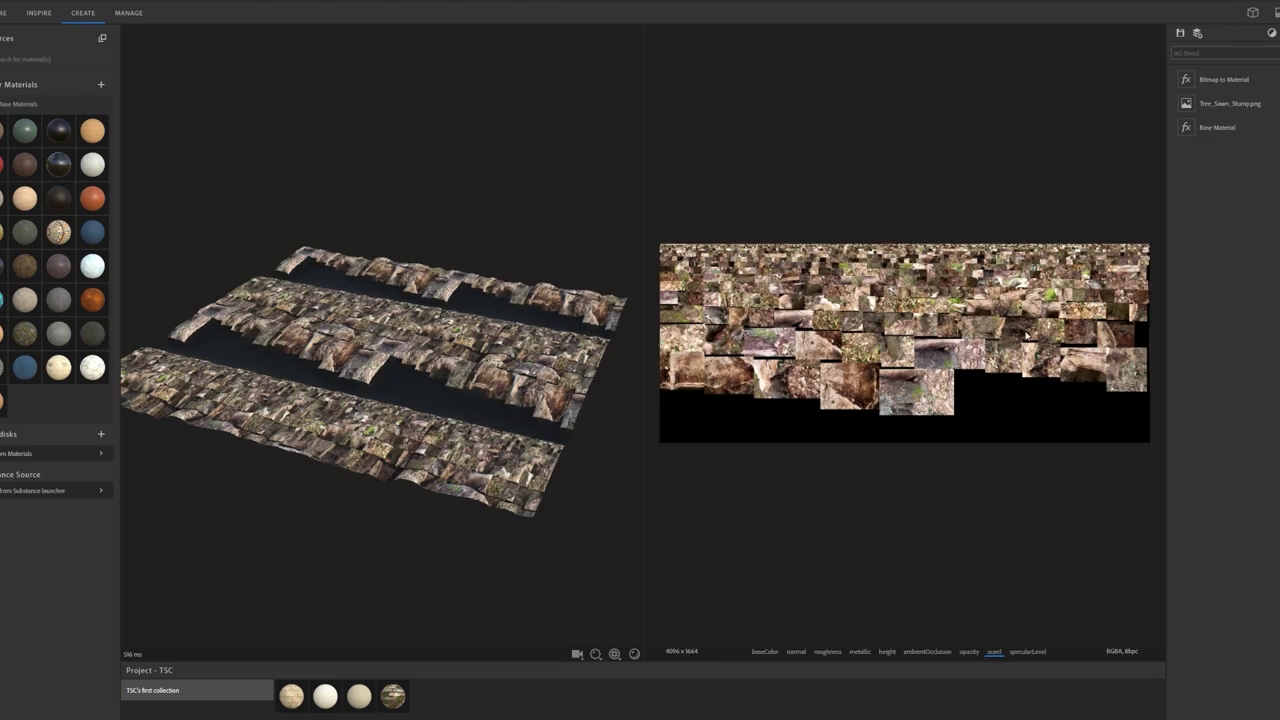
scroll(480, 330, "up", 5)
scroll(508, 322, "up", 3)
scroll(508, 322, "up", 3)
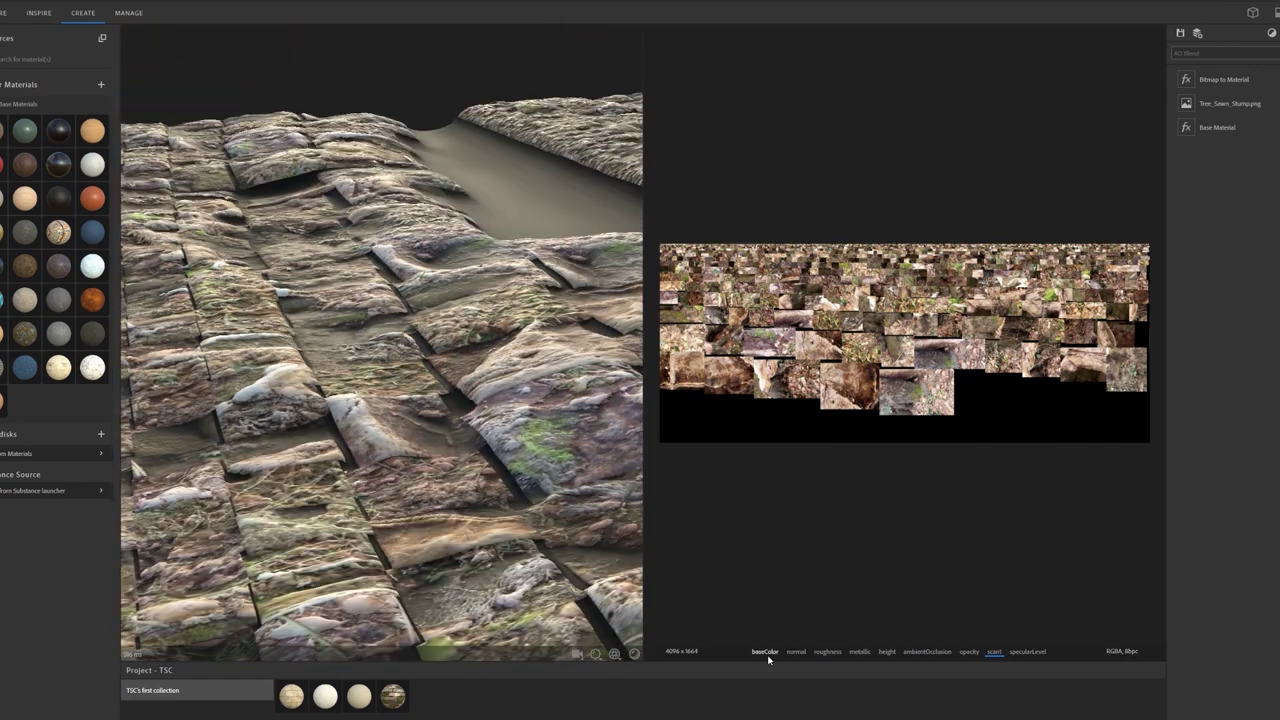
left_click(766, 654)
left_click(828, 654)
left_click(887, 654)
left_click(928, 654)
left_click(969, 654)
left_click(766, 654)
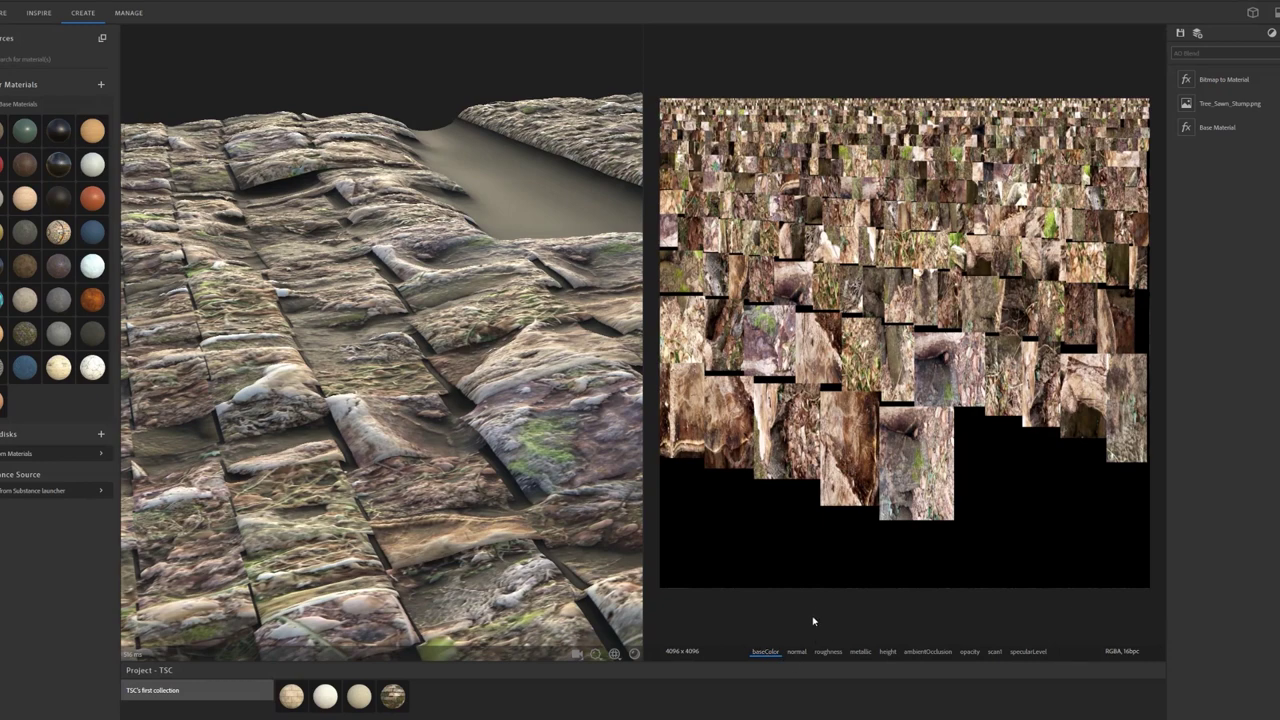
left_click(797, 652)
- Change the Base Material's surface type from Plastic - Rubber to Ground
left_click(1213, 132)
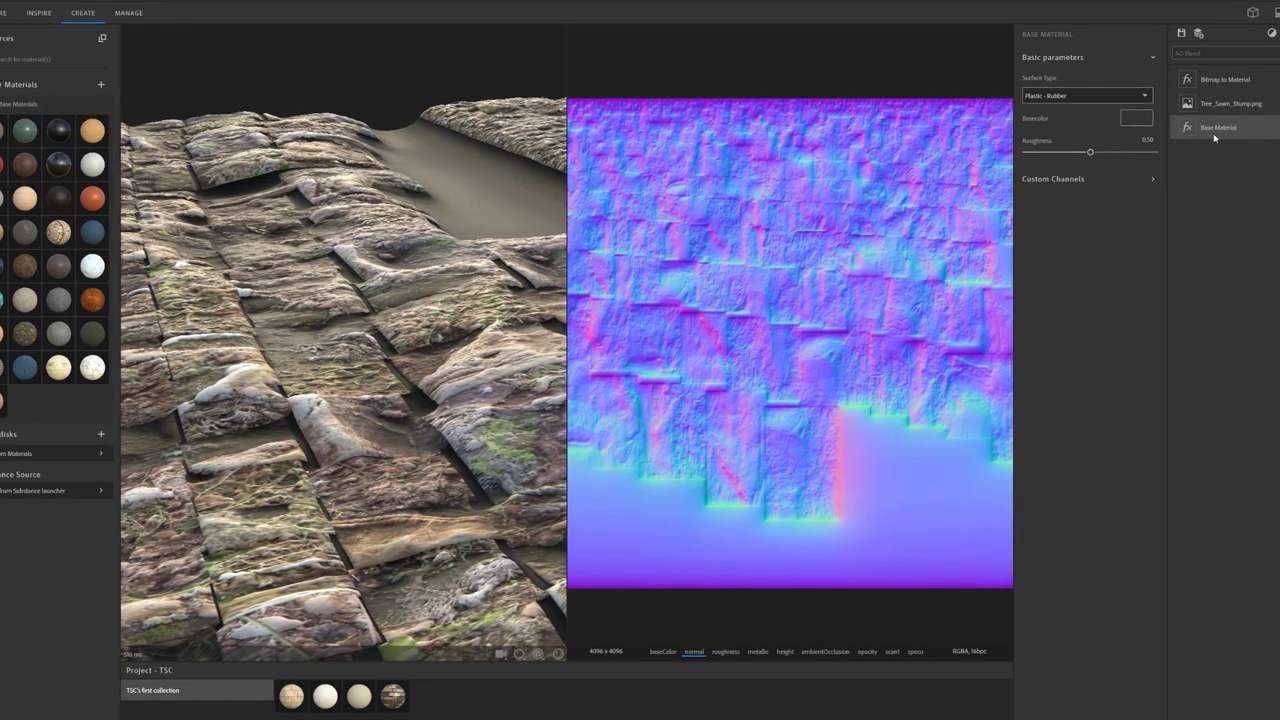
left_click(1086, 95)
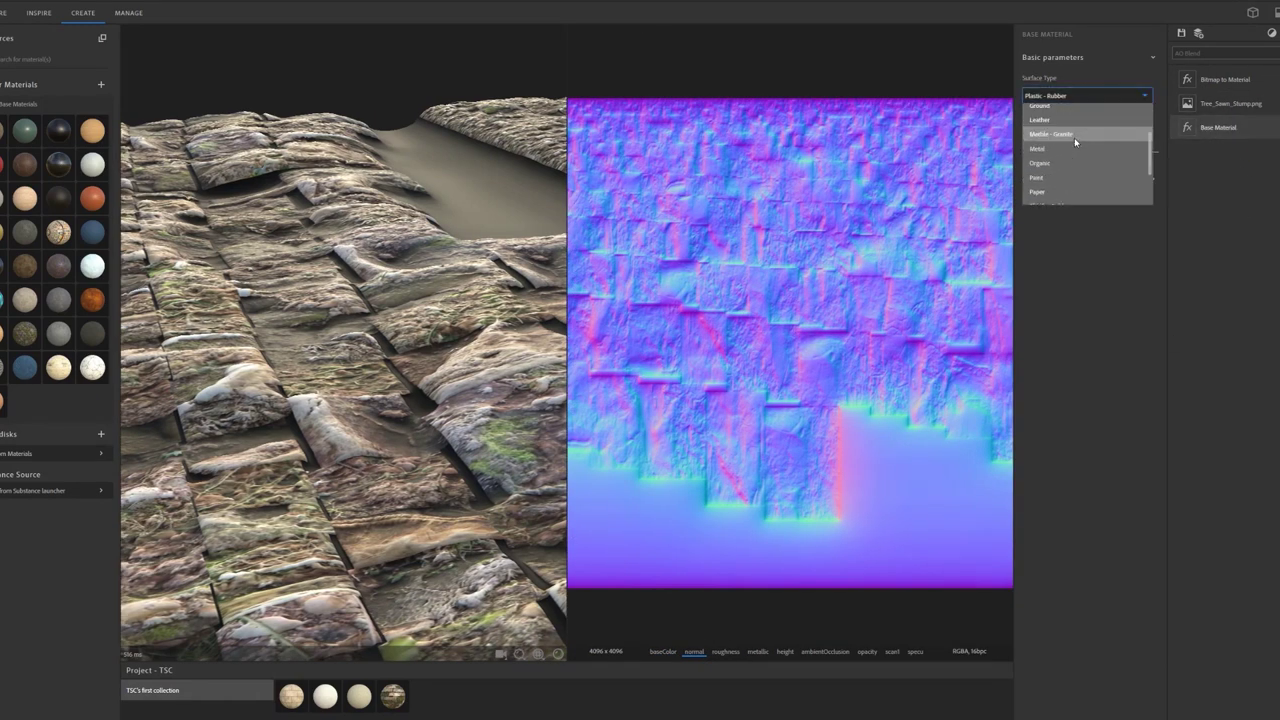
scroll(1074, 137, "up", 1)
left_click(1080, 121)
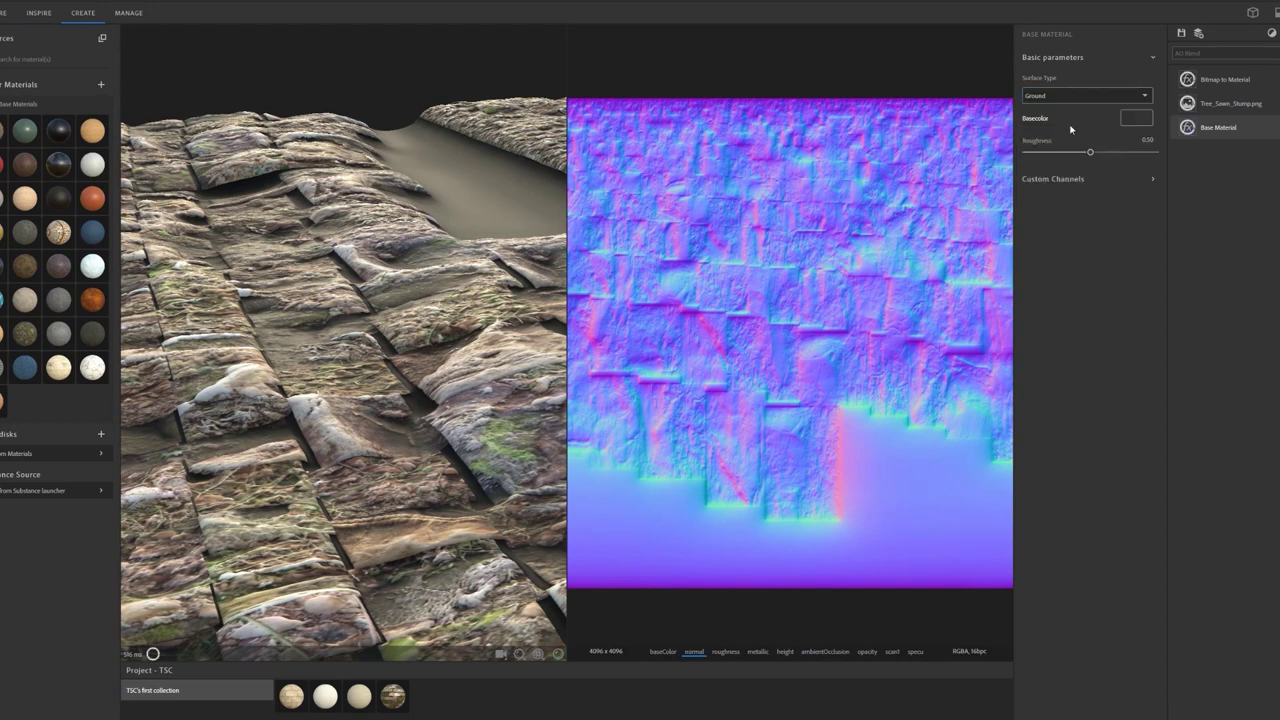
left_click(1128, 179)
left_click(1128, 179)
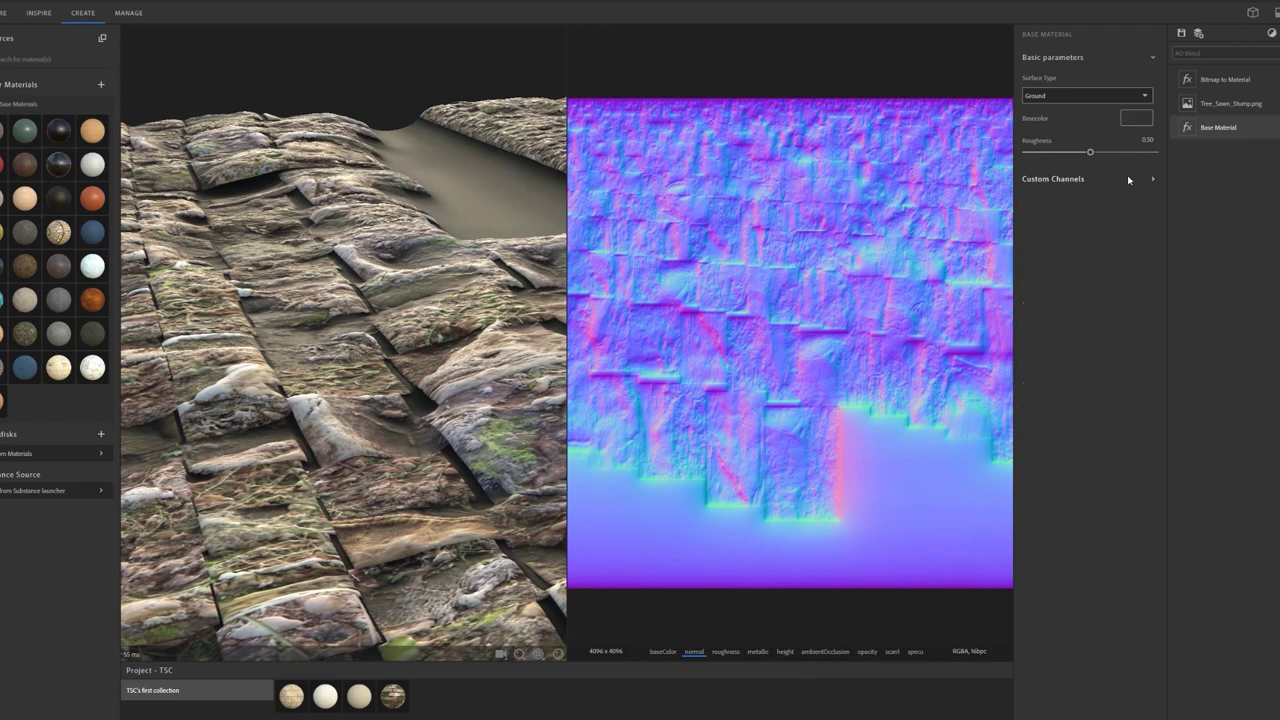
- In Bitmap to Material, enable Light Removal and lower the Height and Surface Scale
left_click(1236, 85)
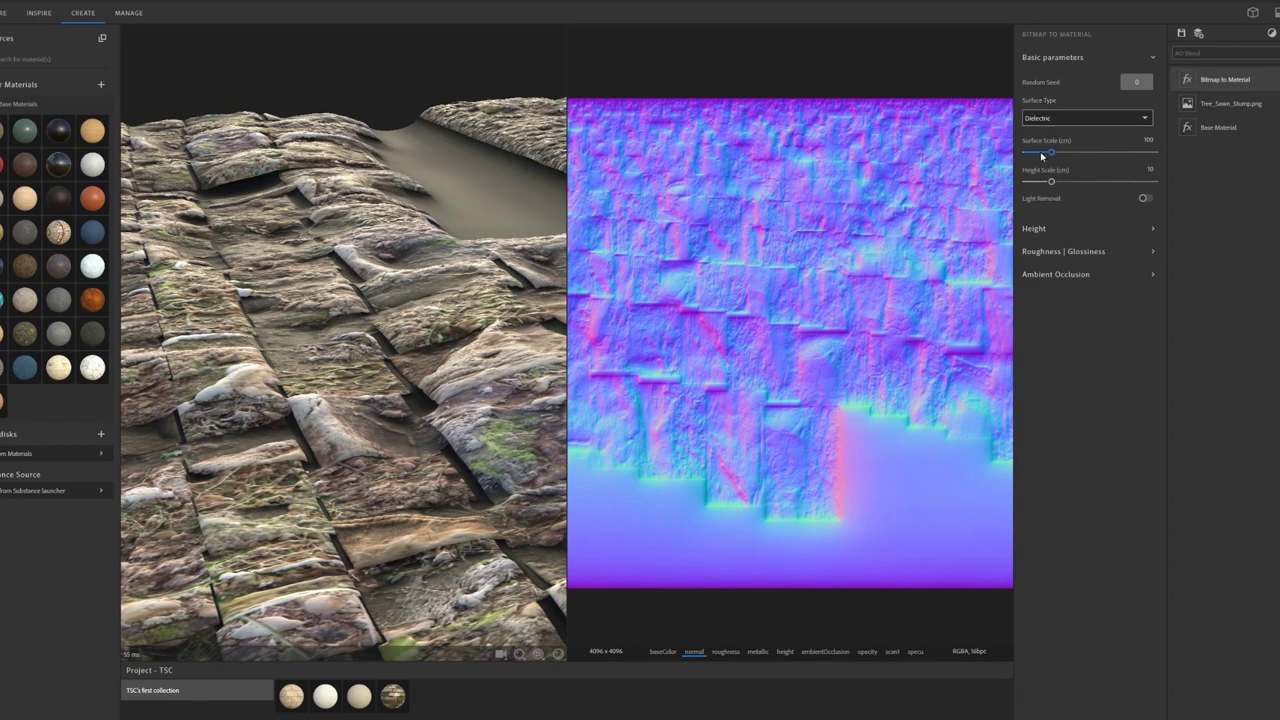
left_click_drag(1051, 181, 1031, 181)
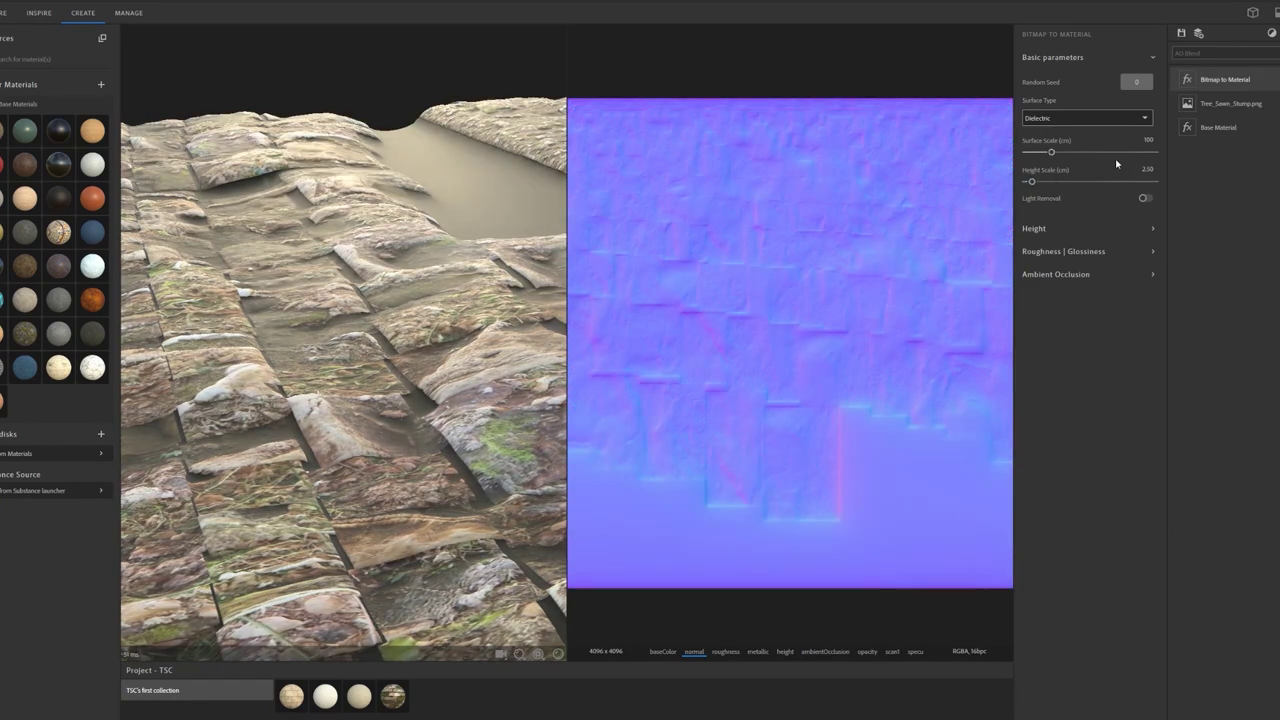
left_click(1036, 155)
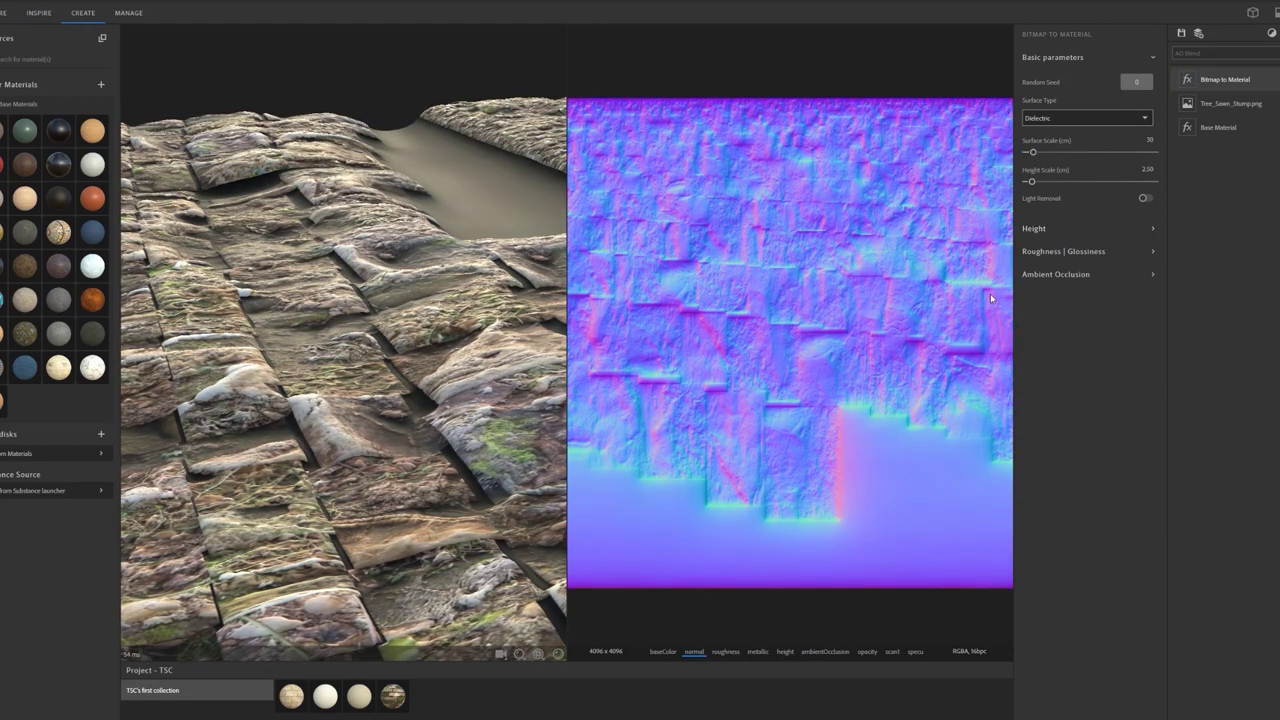
left_click(1144, 199)
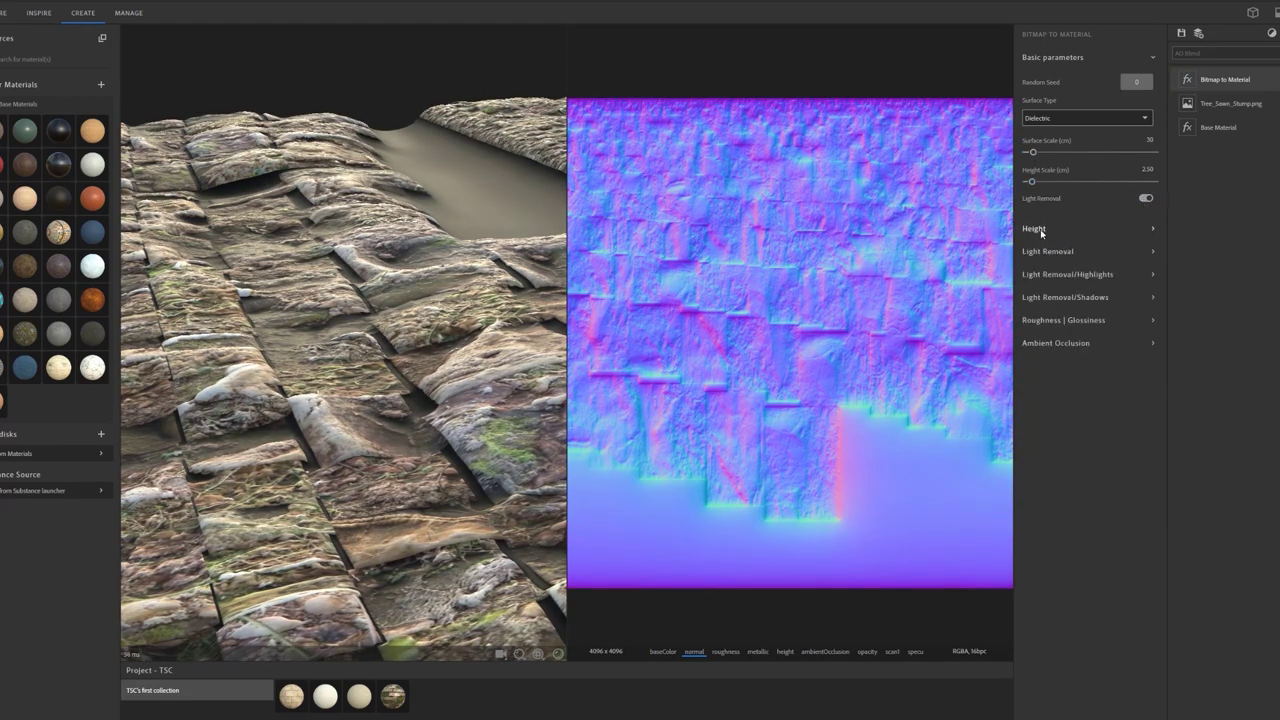
left_click(1036, 228)
- Set the Large, Medium and Small height detail sliders to negative values
left_click(1060, 333)
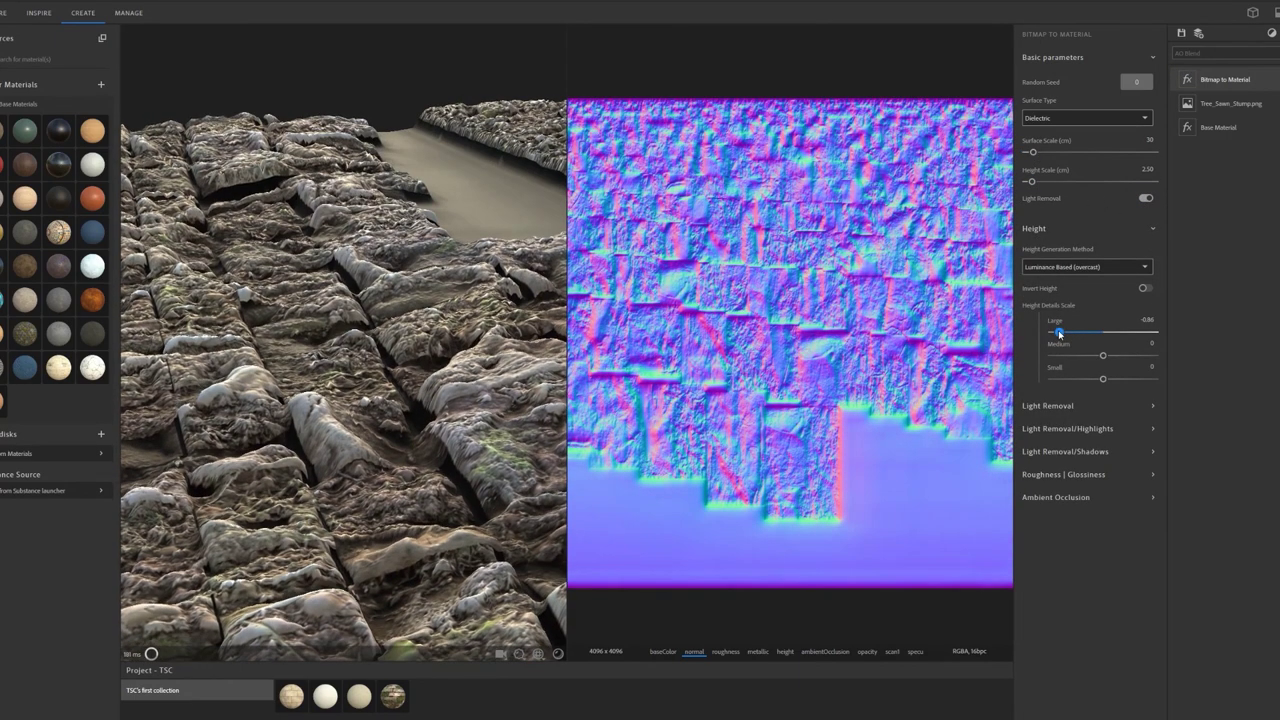
left_click(1080, 355)
left_click(1082, 355)
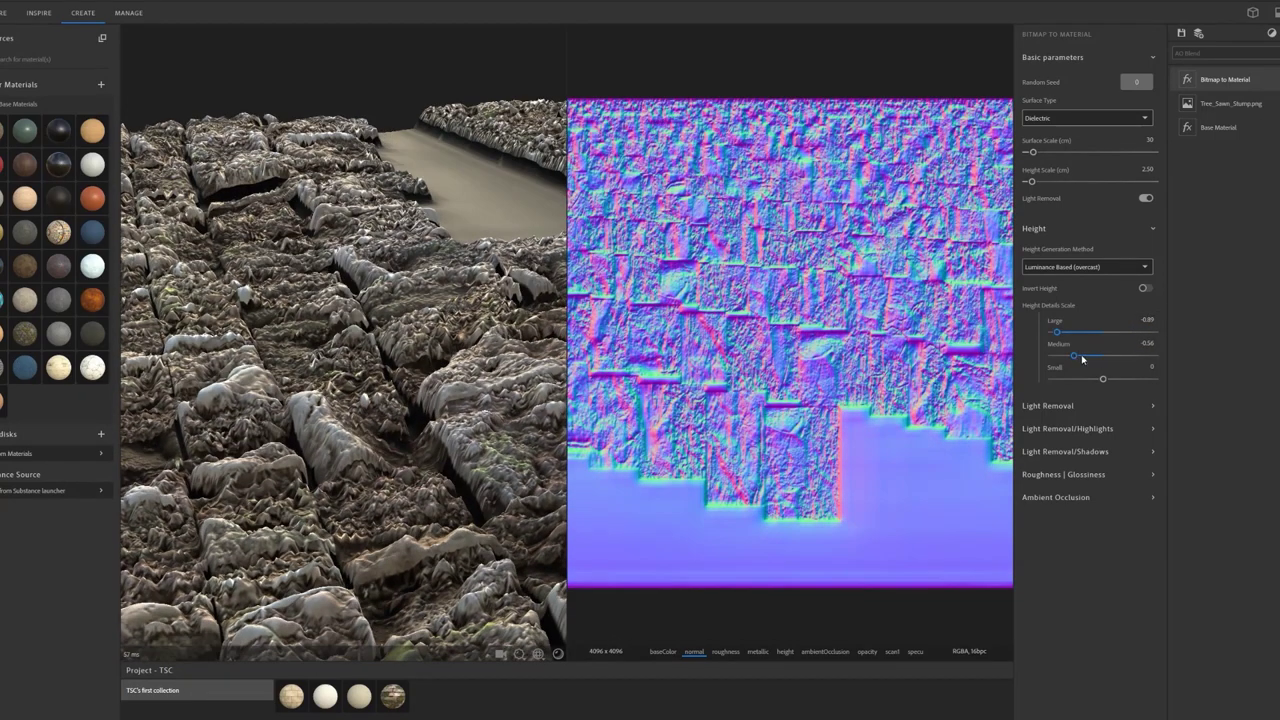
left_click(1086, 379)
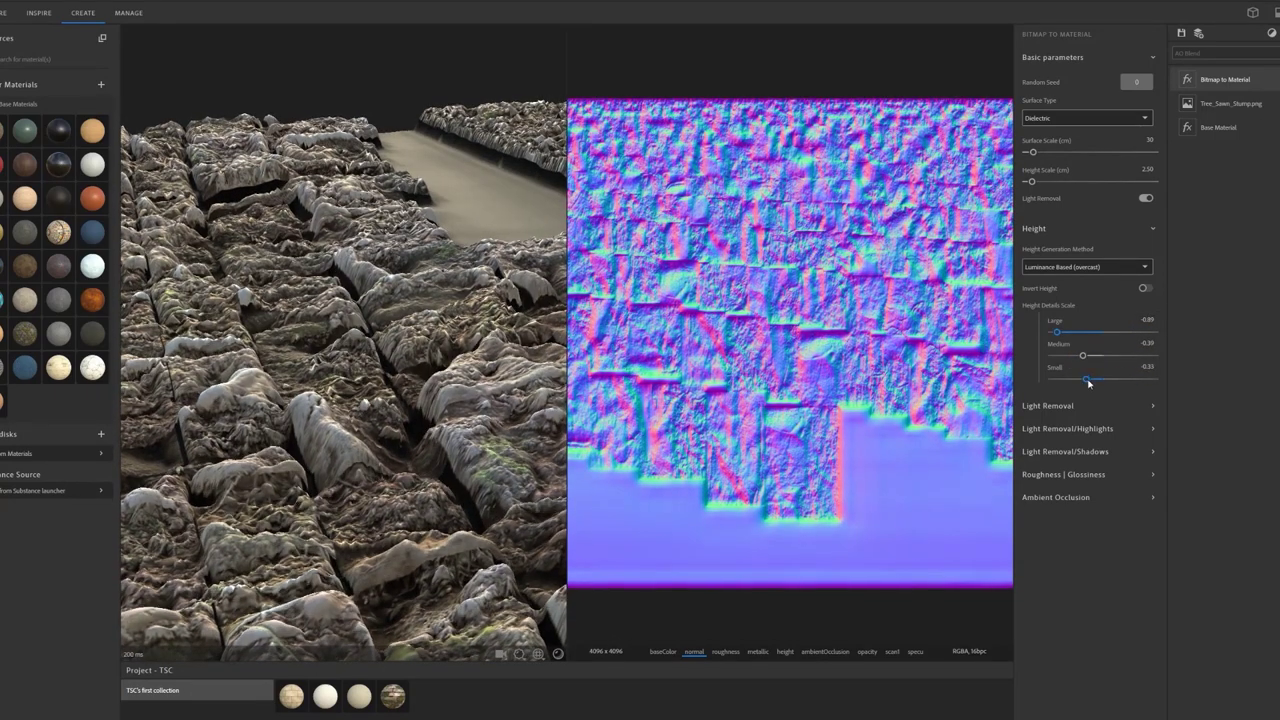
left_click(1109, 356)
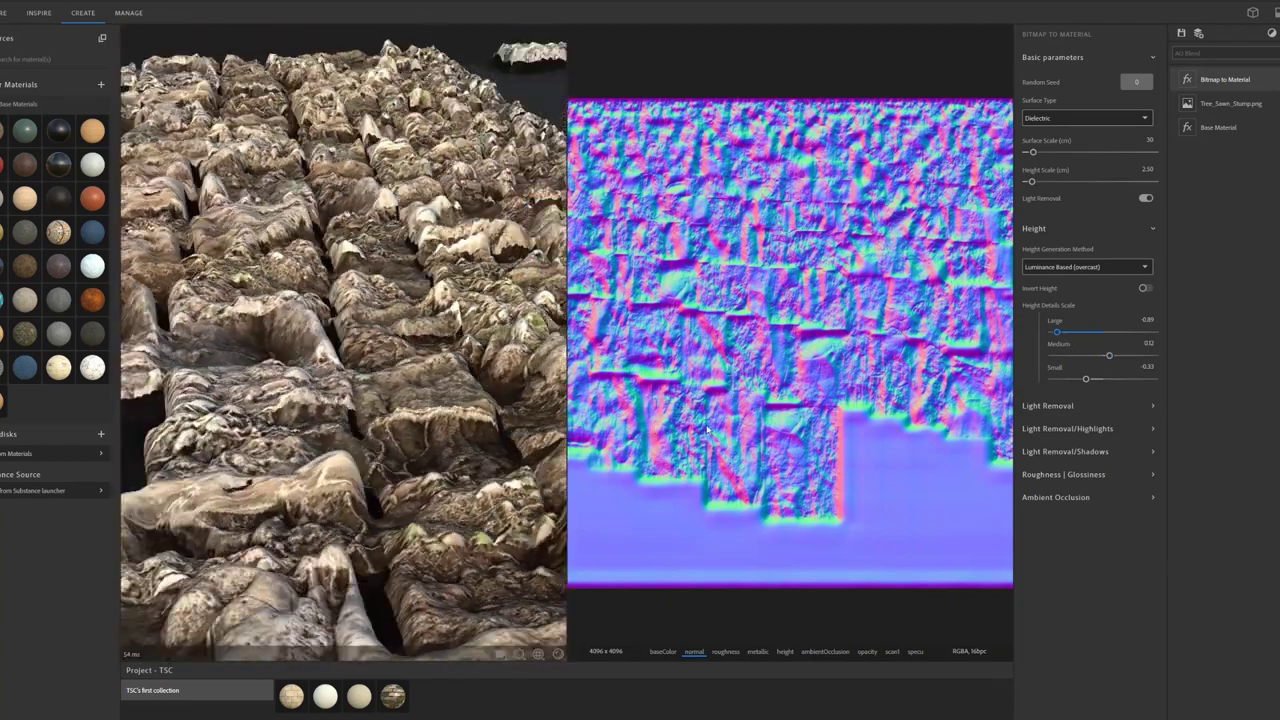
left_click(1065, 355)
left_click(1079, 379)
- Set the height scale to 1.50 and preview the height and normal channels
left_click_drag(1079, 379, 1073, 379)
left_click(1030, 183)
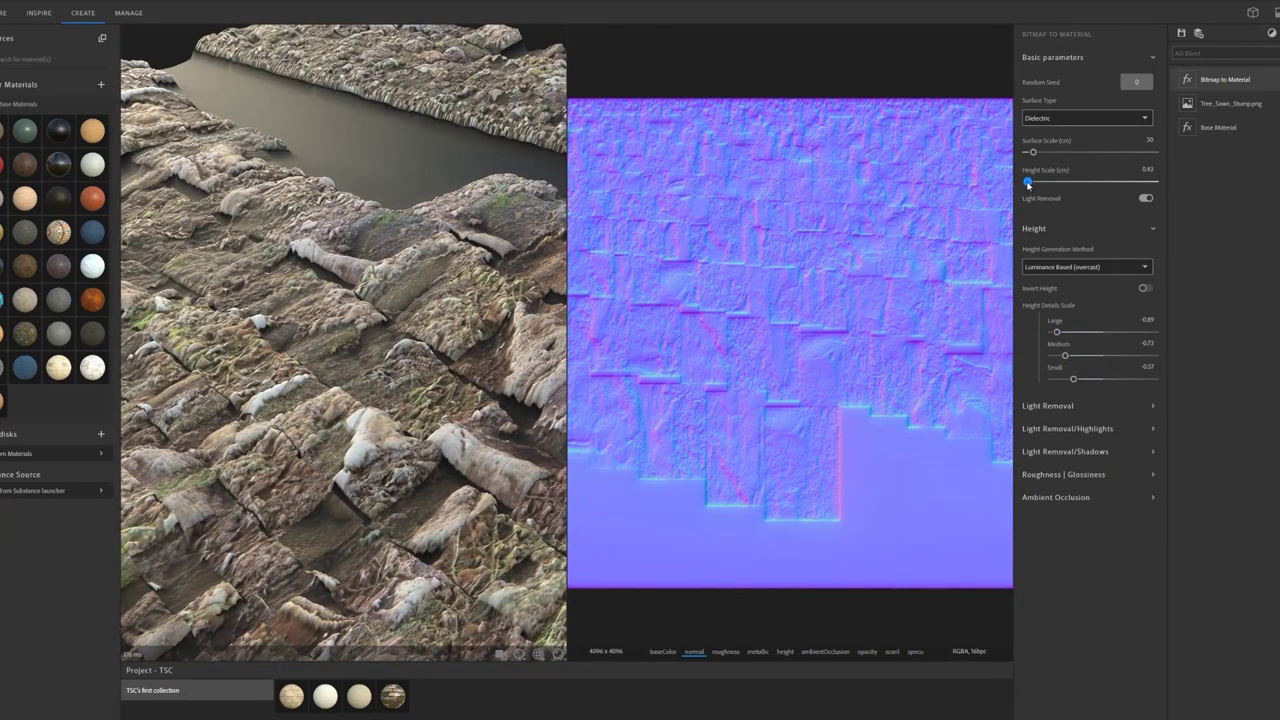
mouse_move(1030, 183)
left_mouse_down()
mouse_move(1047, 153)
mouse_move(1034, 152)
left_mouse_up()
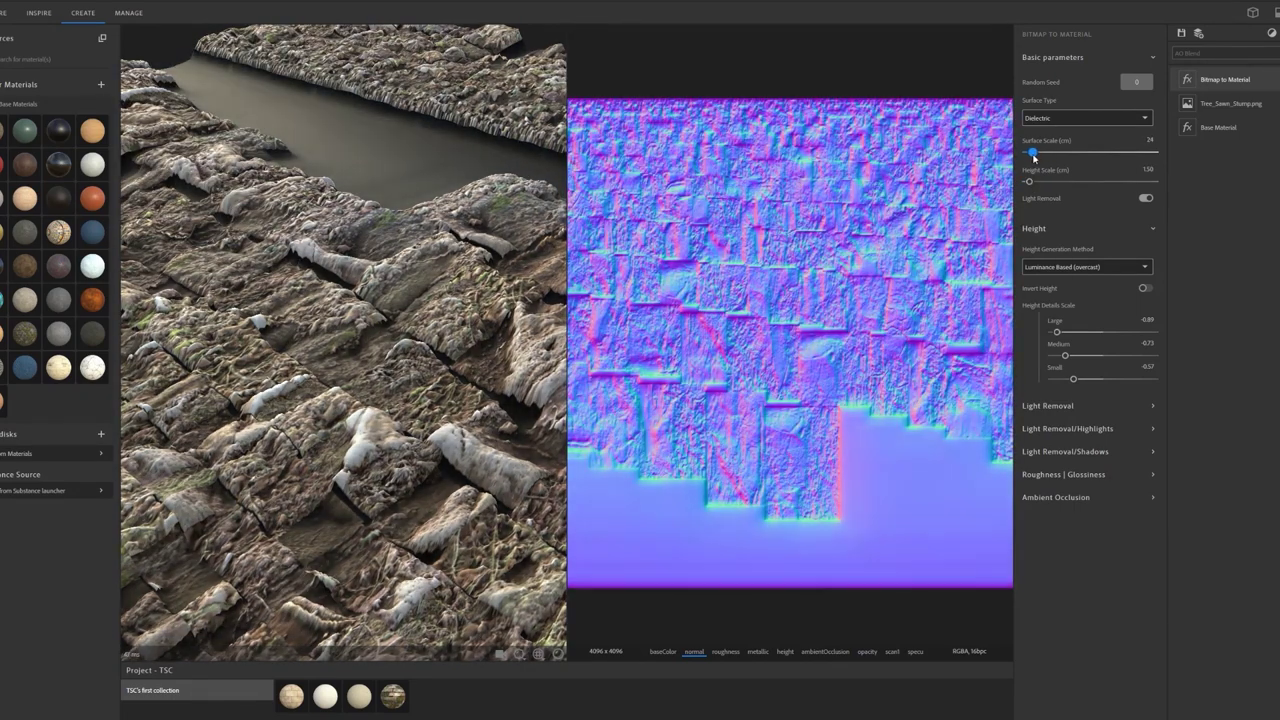
mouse_move(350, 350)
left_mouse_down()
mouse_move(375, 365)
mouse_move(380, 300)
left_mouse_up()
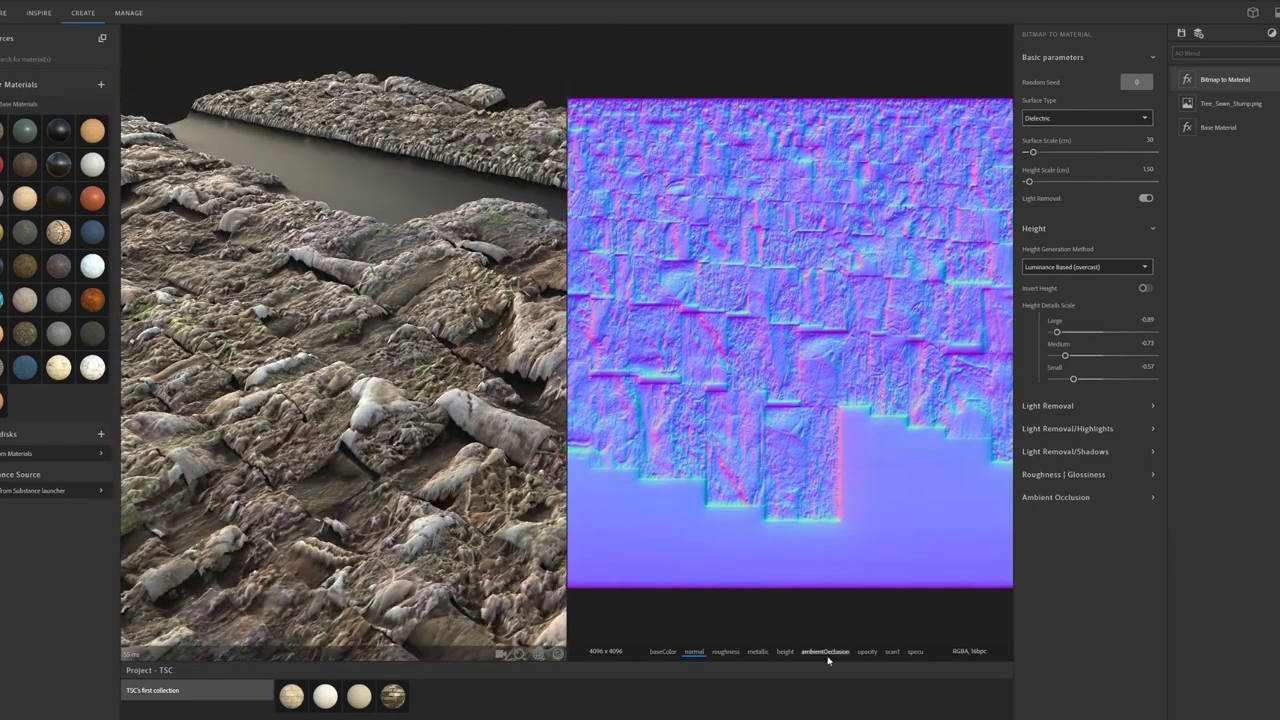
left_click(785, 651)
left_click(693, 651)
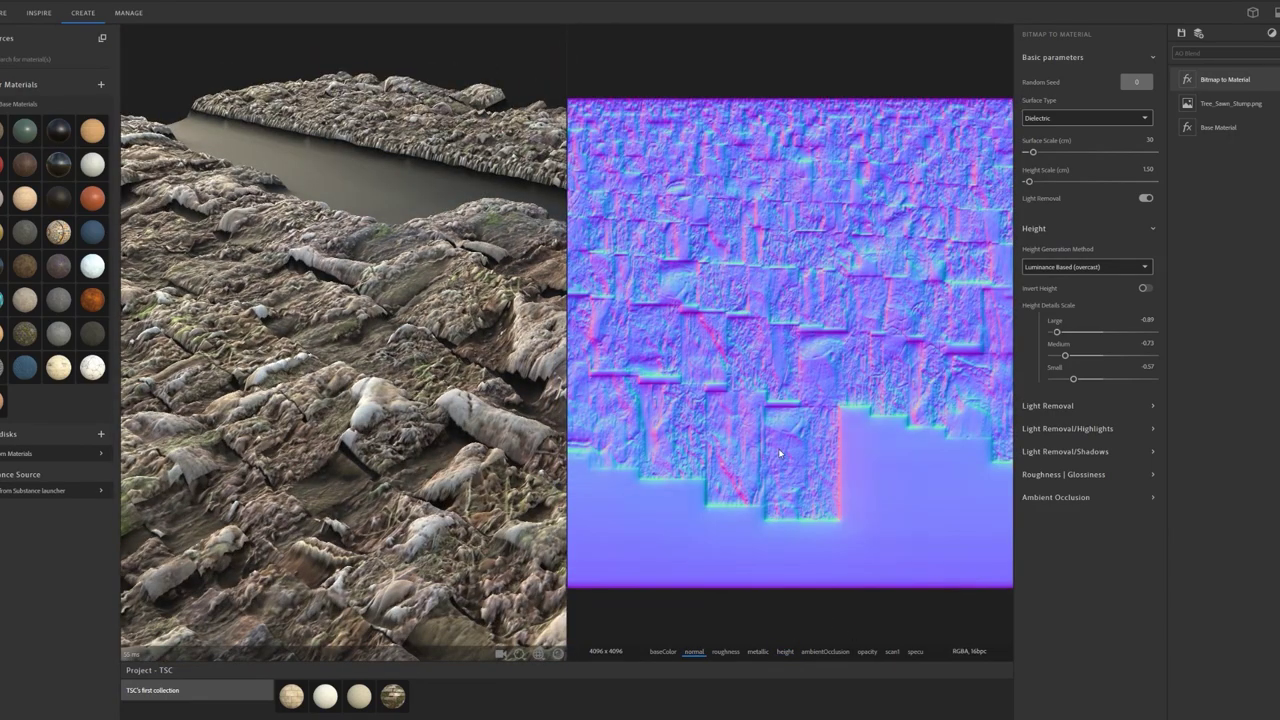
- Toggle the baked normal's Overlay layer and zoom to compare it with the Alchemist normal
left_click(1058, 406)
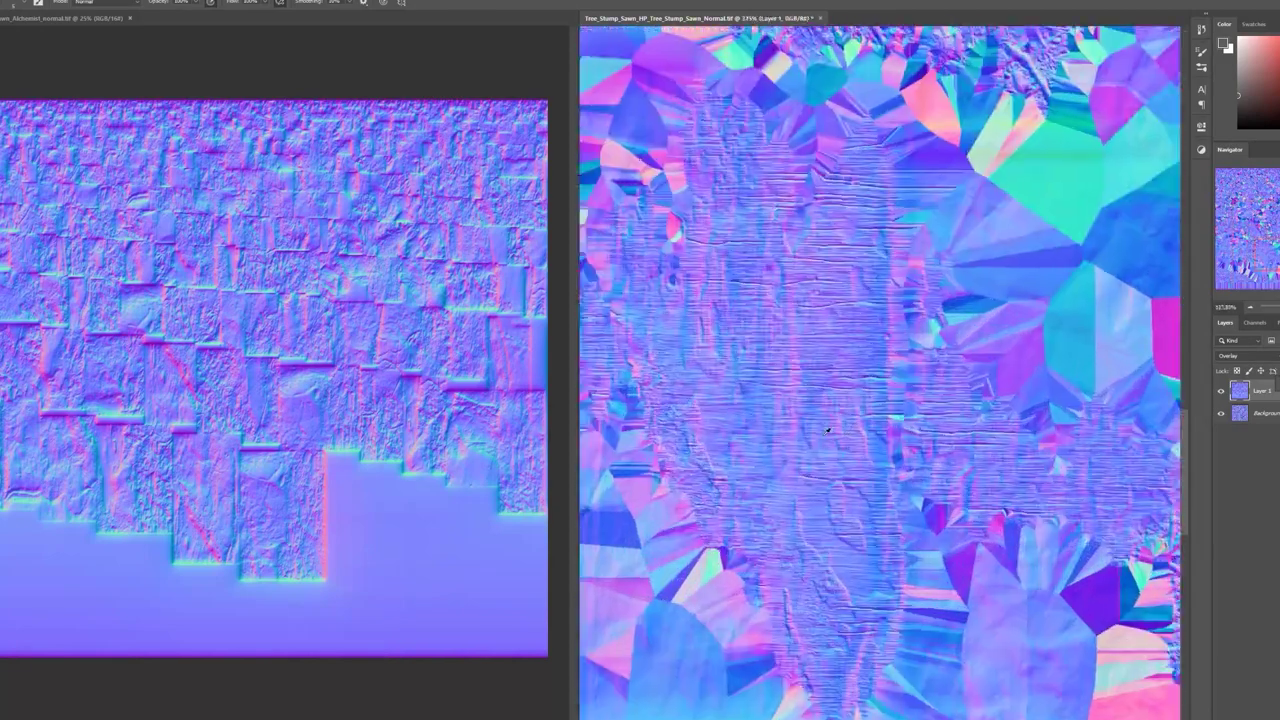
left_click(1220, 392)
left_click(1220, 392)
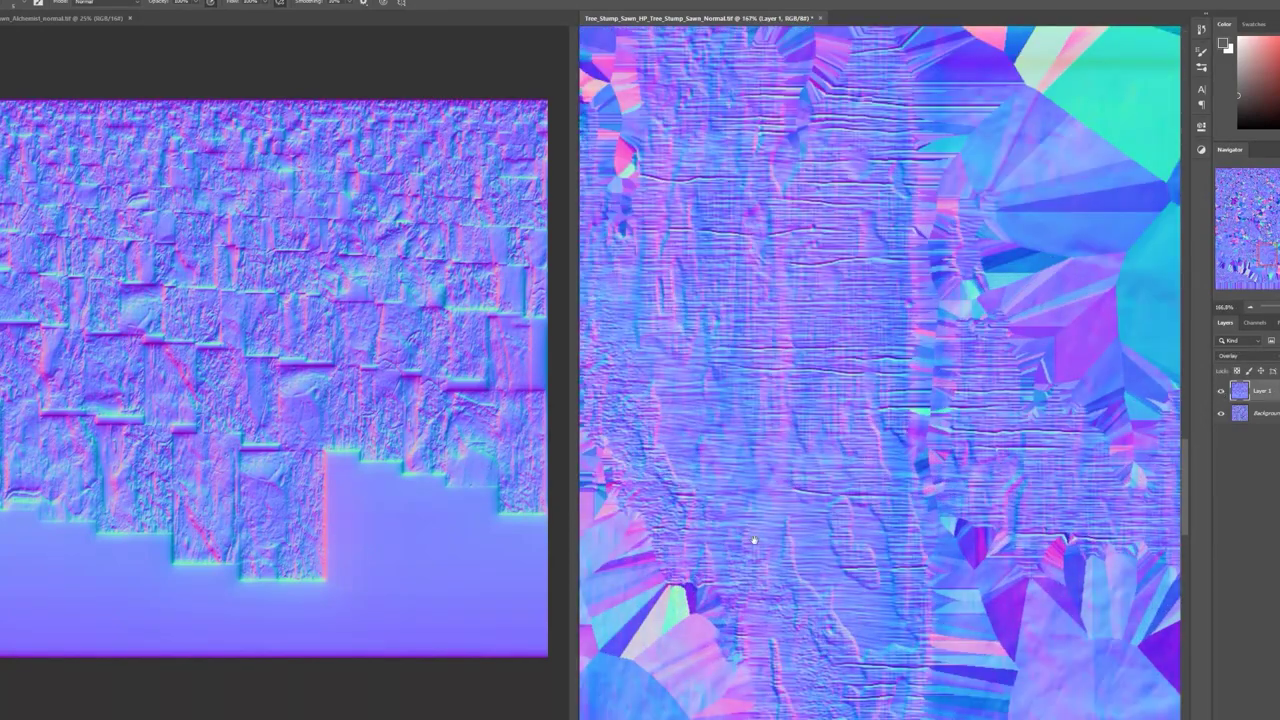
scroll(865, 477, "down", 2, "alt")
scroll(865, 477, "down", 2, "alt")
scroll(865, 477, "down", 2, "alt")
scroll(865, 477, "up", 1, "alt")
scroll(865, 477, "up", 1, "alt")
left_click(1220, 392)
left_click(1220, 392)
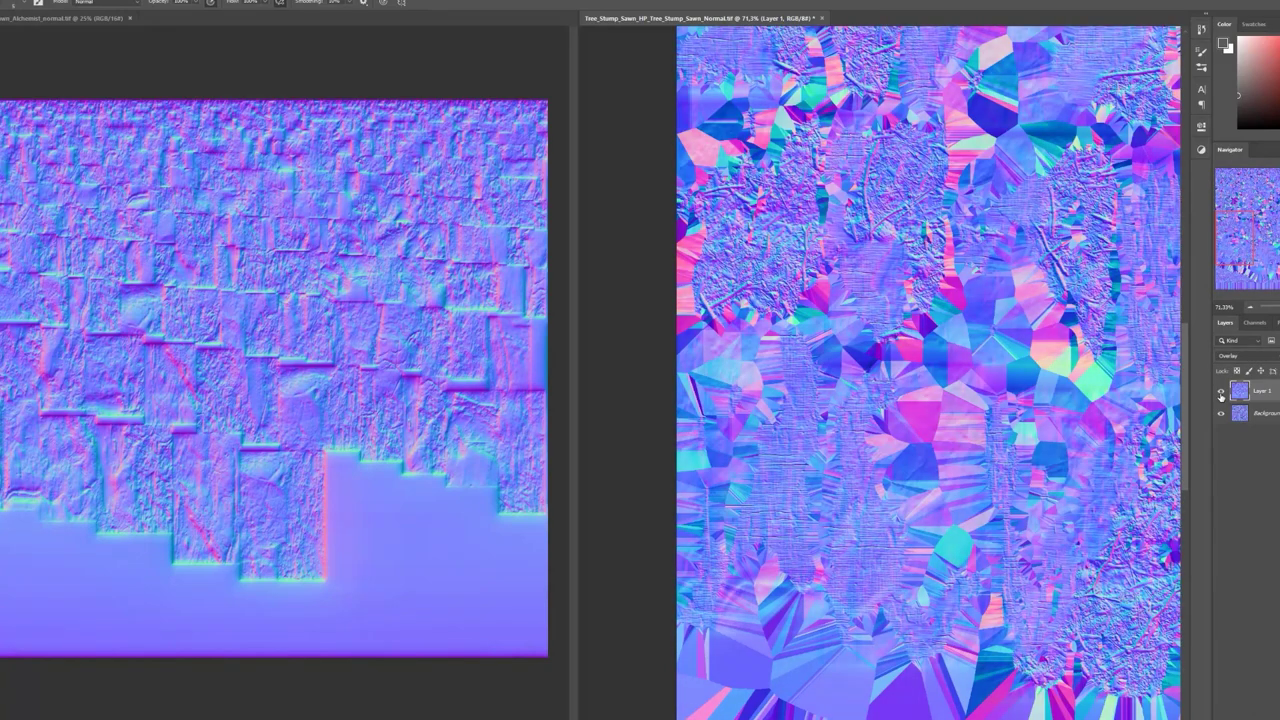
scroll(840, 376, "down", 3, "alt")
scroll(840, 376, "down", 3, "alt")
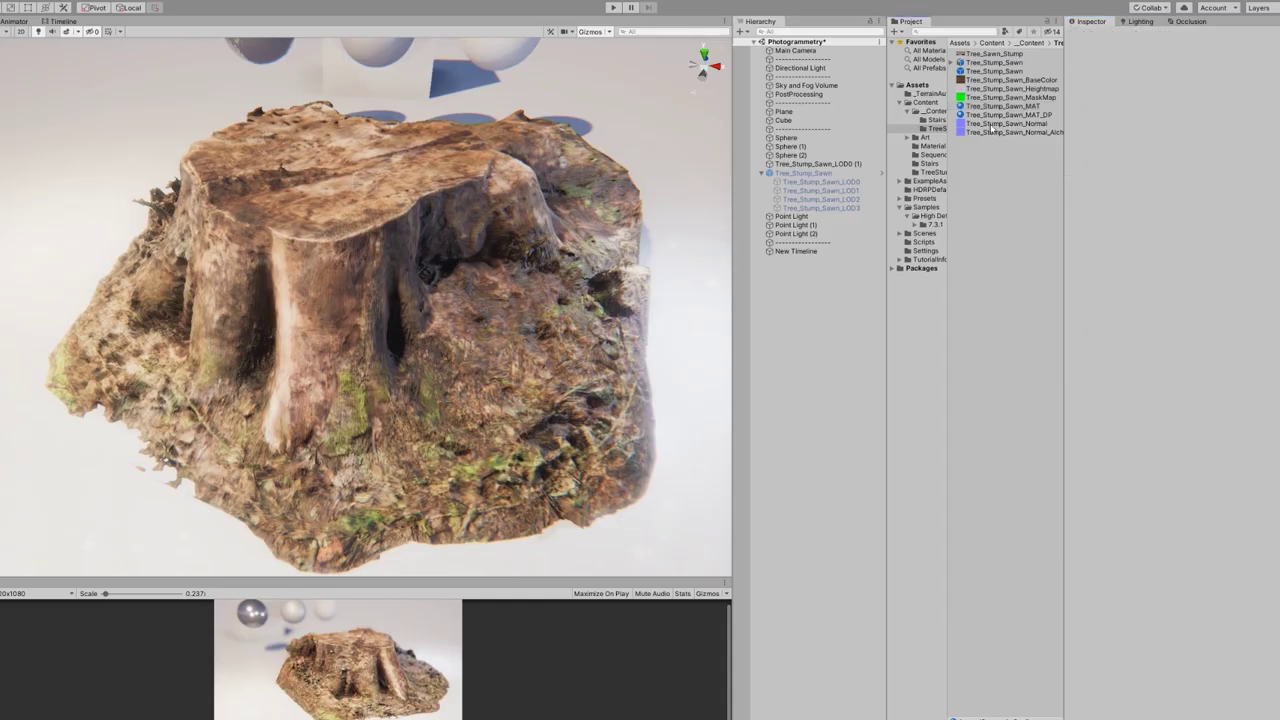
- Assign normal textures to Tree_Stump_Sawn_MAT's Normal Map slot, swapping them to compare shading
left_click(985, 108)
left_click_drag(986, 123, 1083, 257)
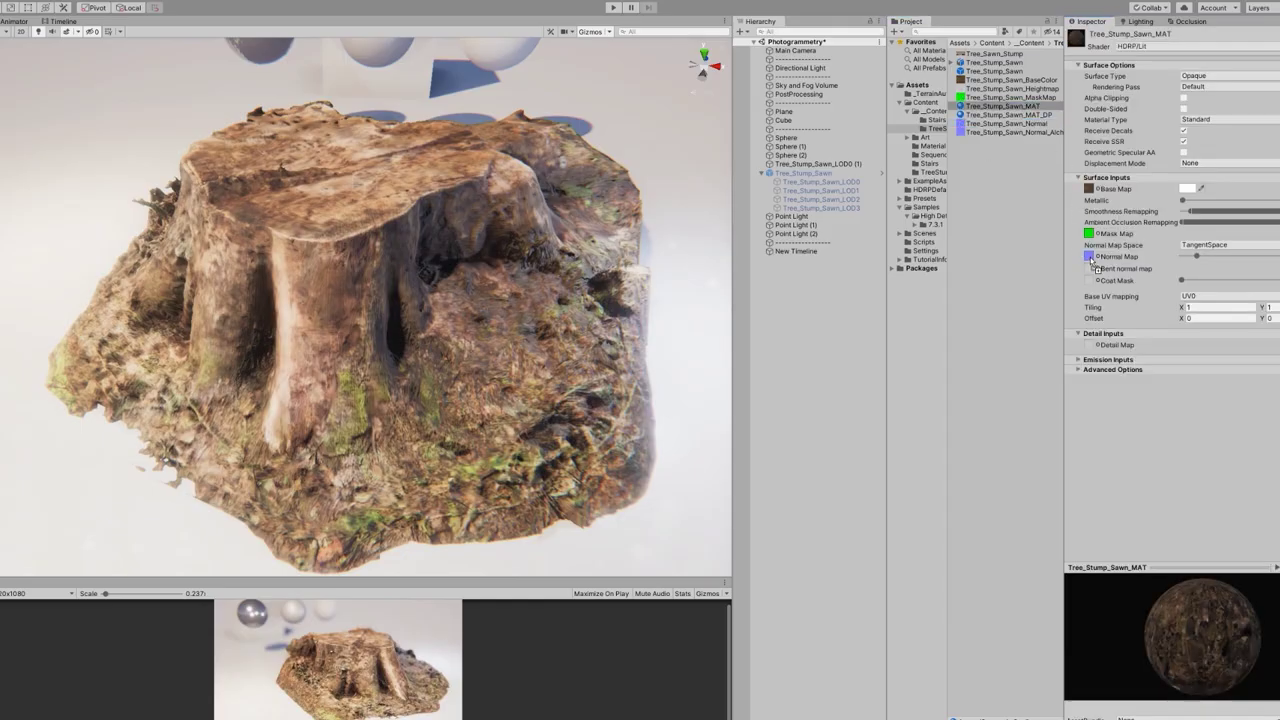
left_click_drag(985, 131, 1090, 256)
left_click_drag(1000, 123, 1081, 250)
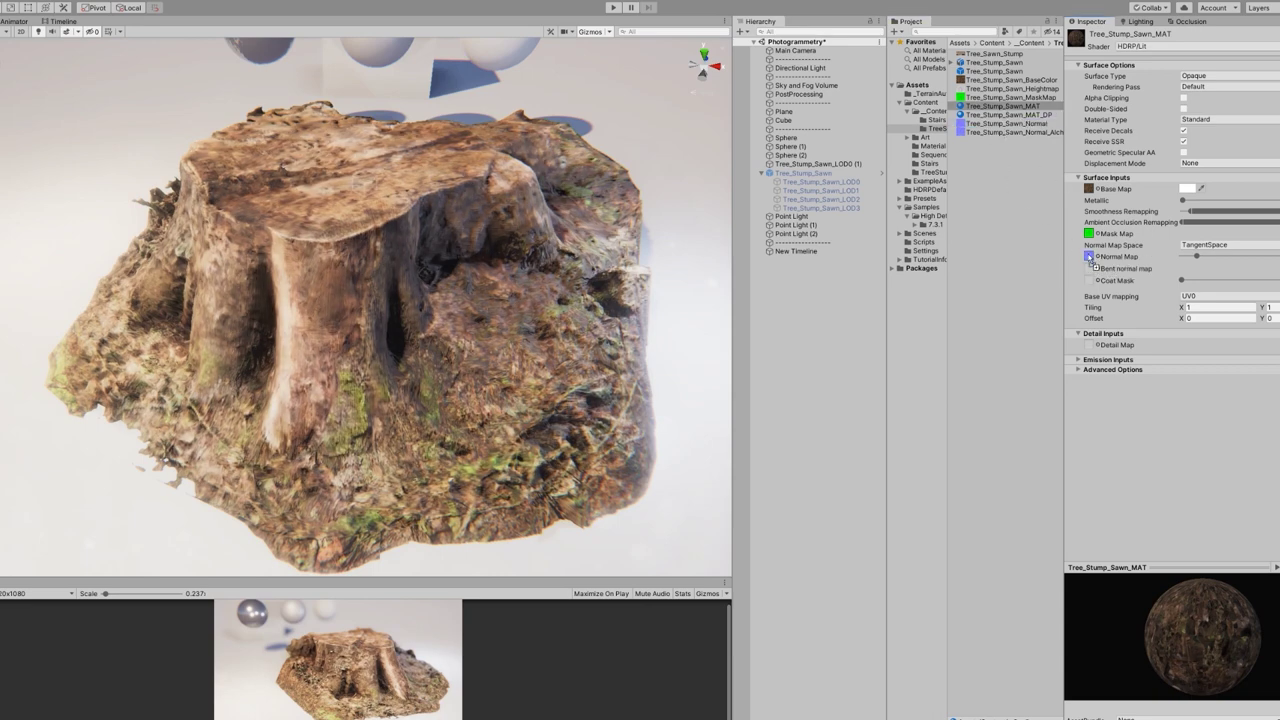
left_click_drag(1000, 131, 1090, 256)
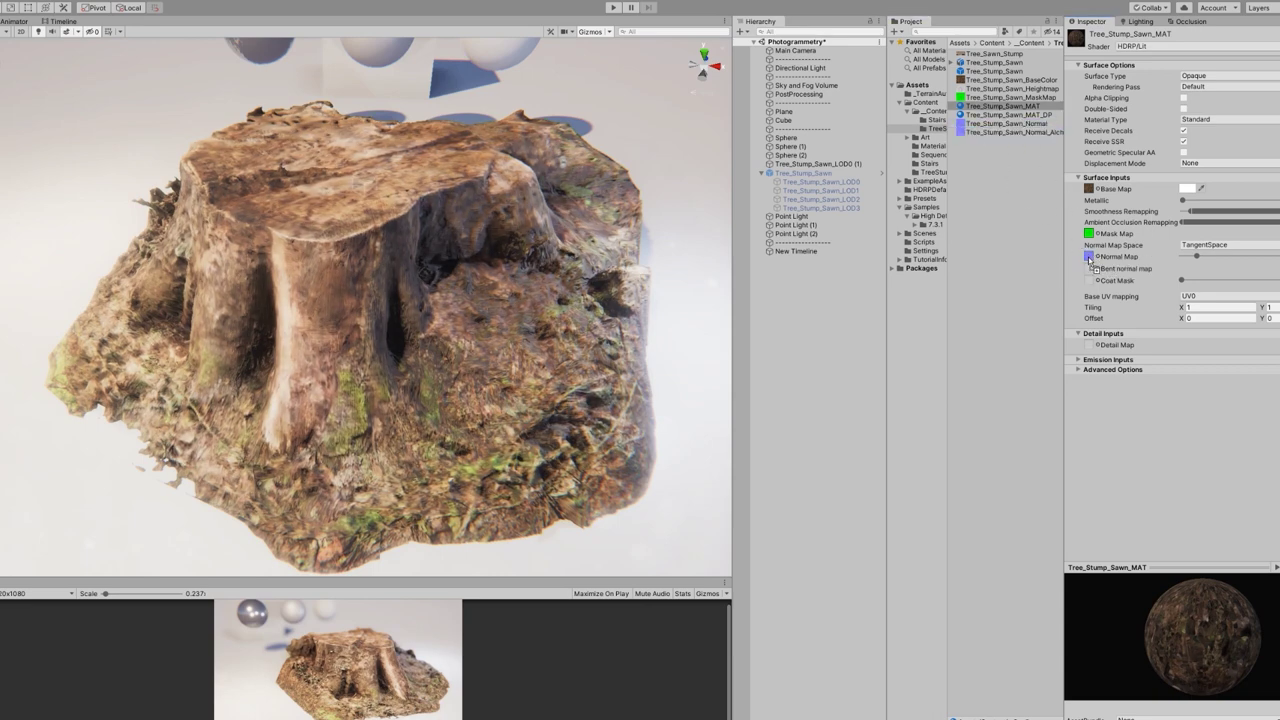
left_click_drag(1000, 123, 1090, 256)
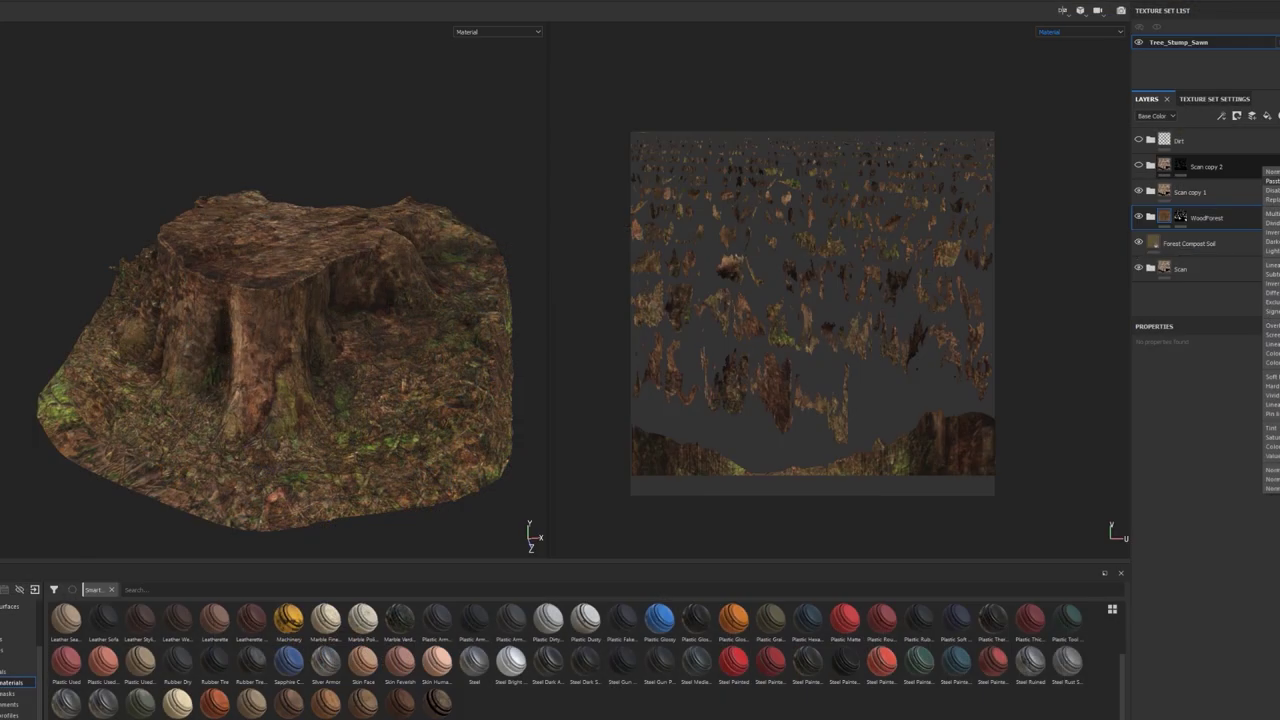
- Toggle Scan copy 2's mask off and back on
key("Escape")
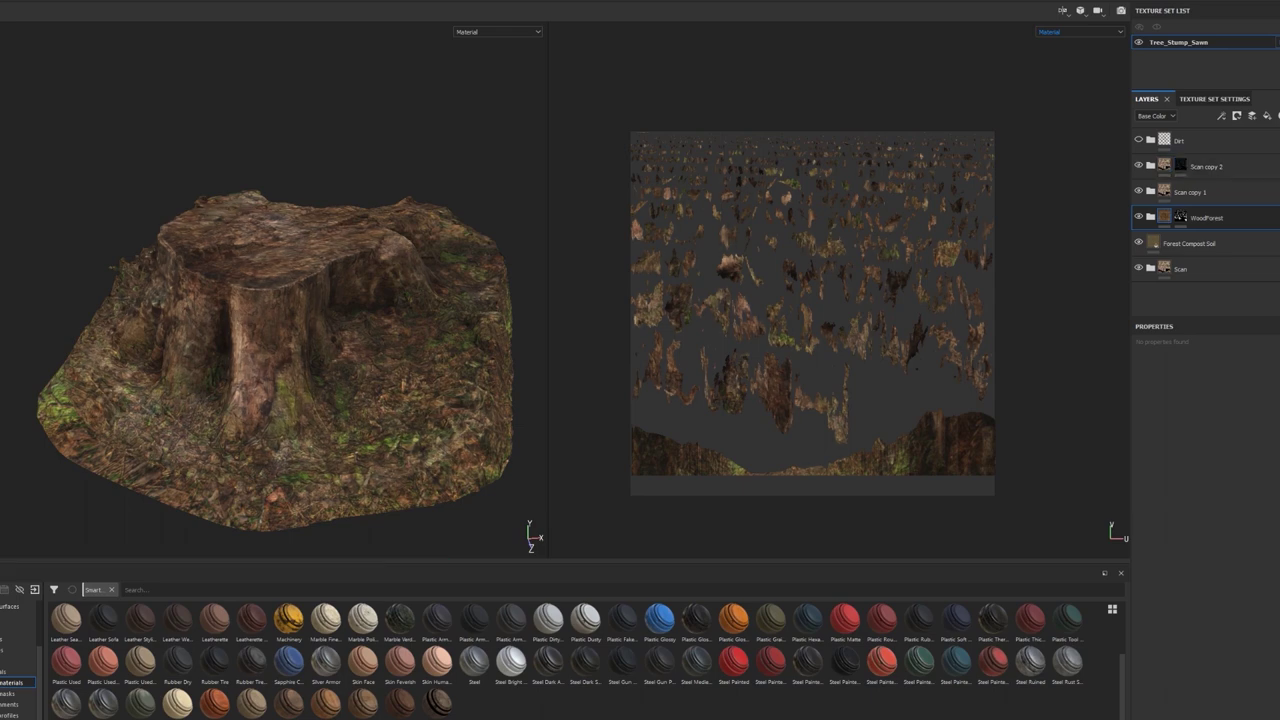
left_click(1181, 166)
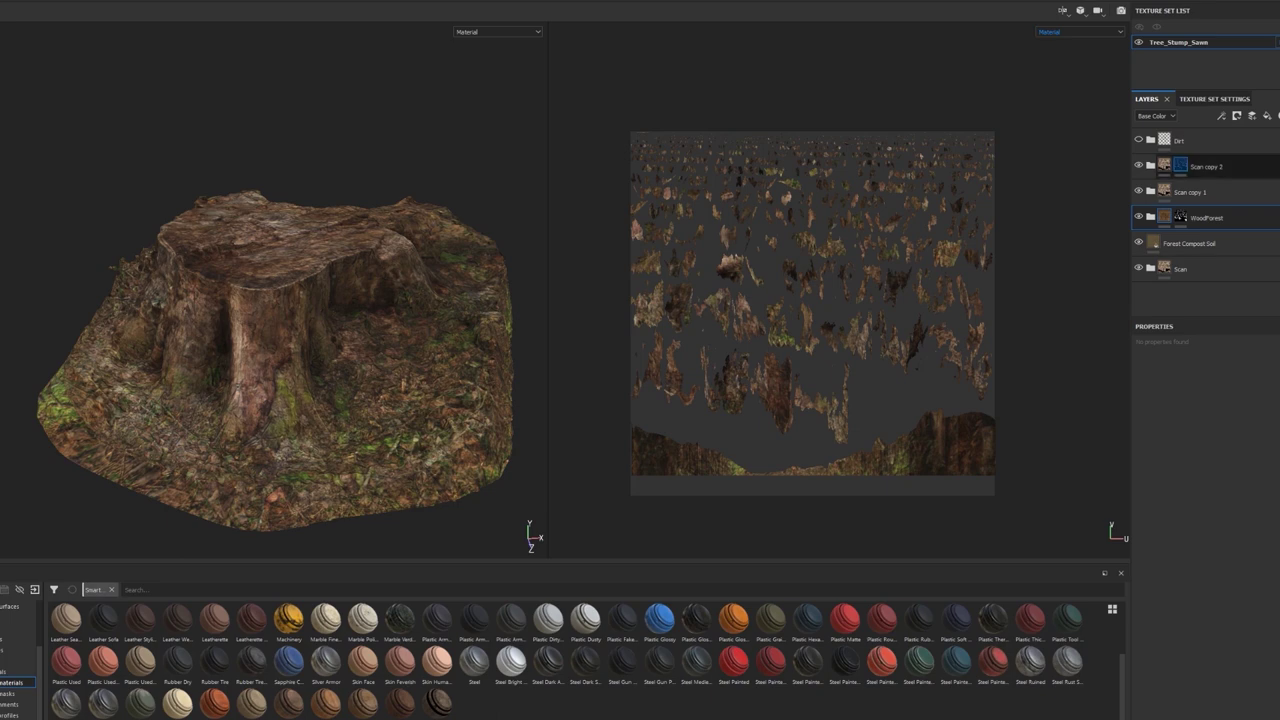
right_click(1181, 166)
left_click(1200, 243)
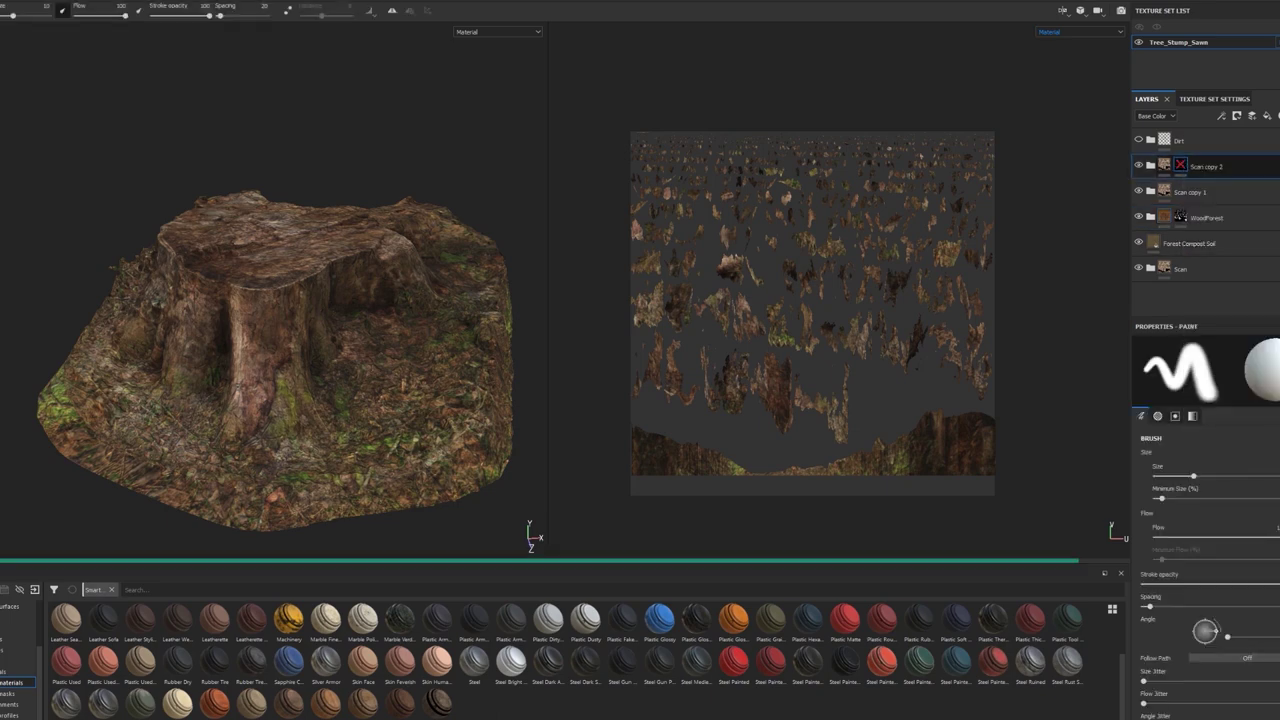
right_click(1181, 166)
left_click(1217, 234)
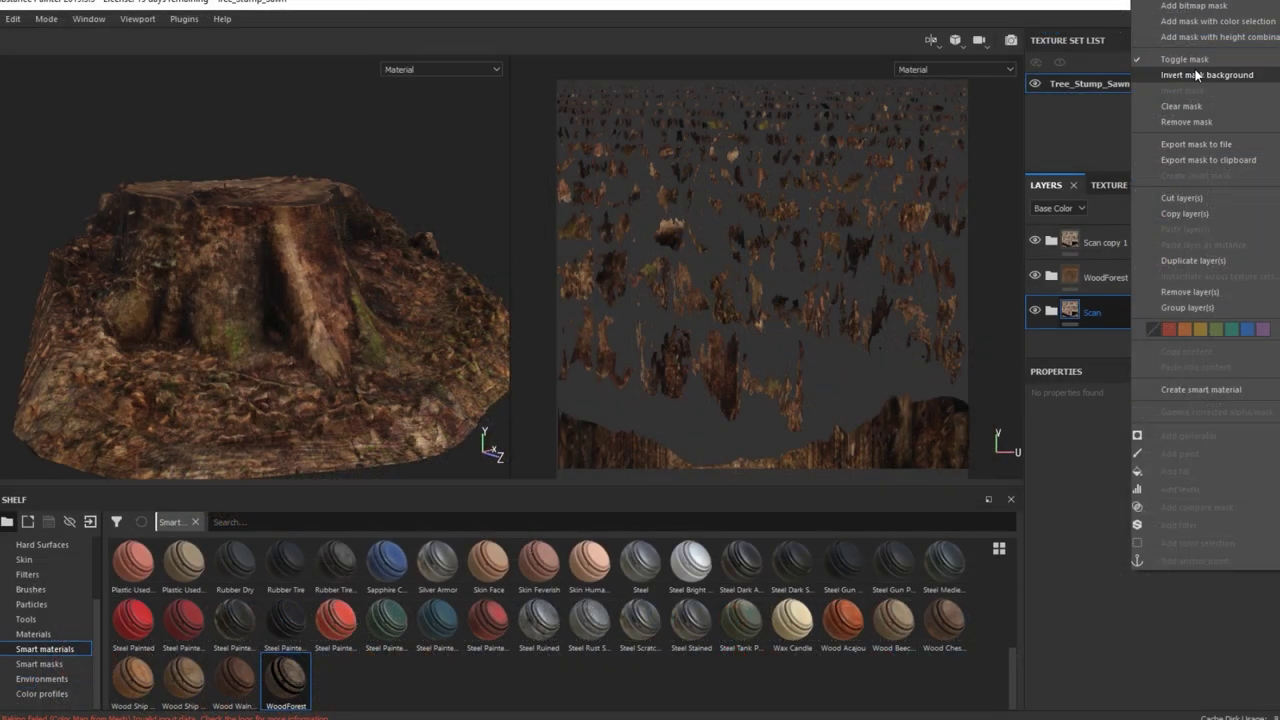
- Duplicate the Scan layer as Scan copy 2 and give it a black mask
left_click(1197, 262)
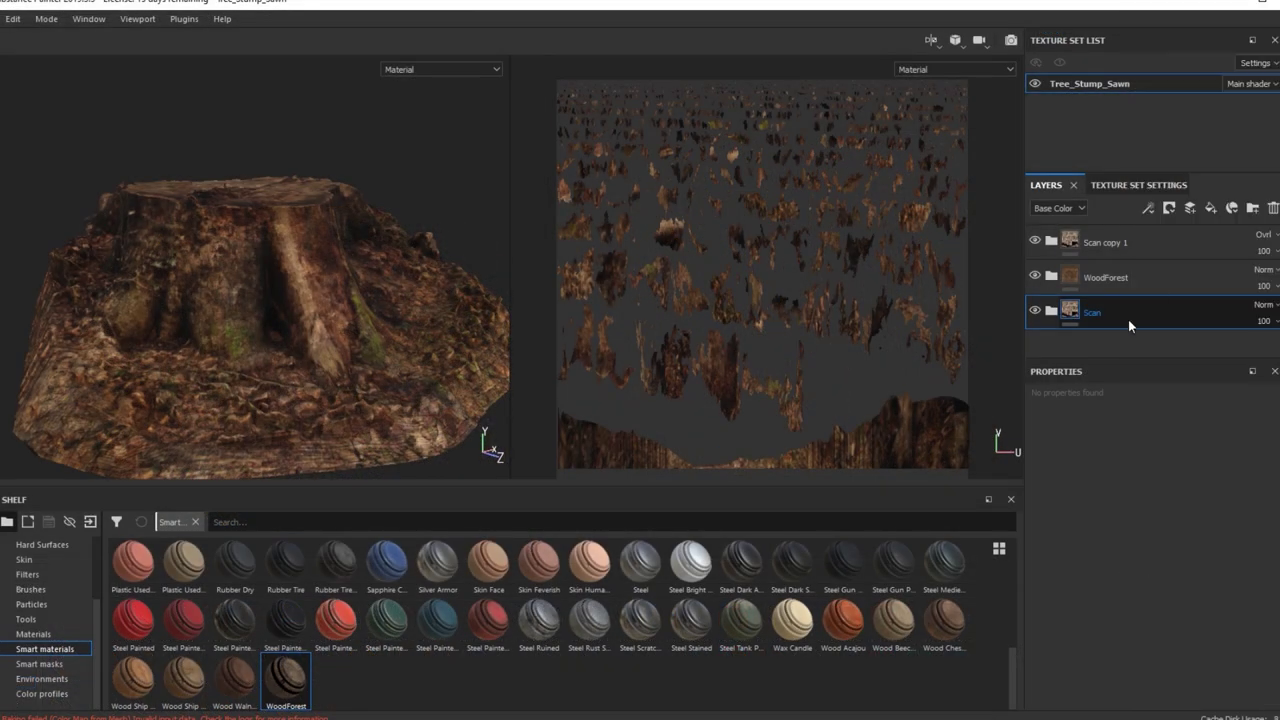
right_click(1138, 238)
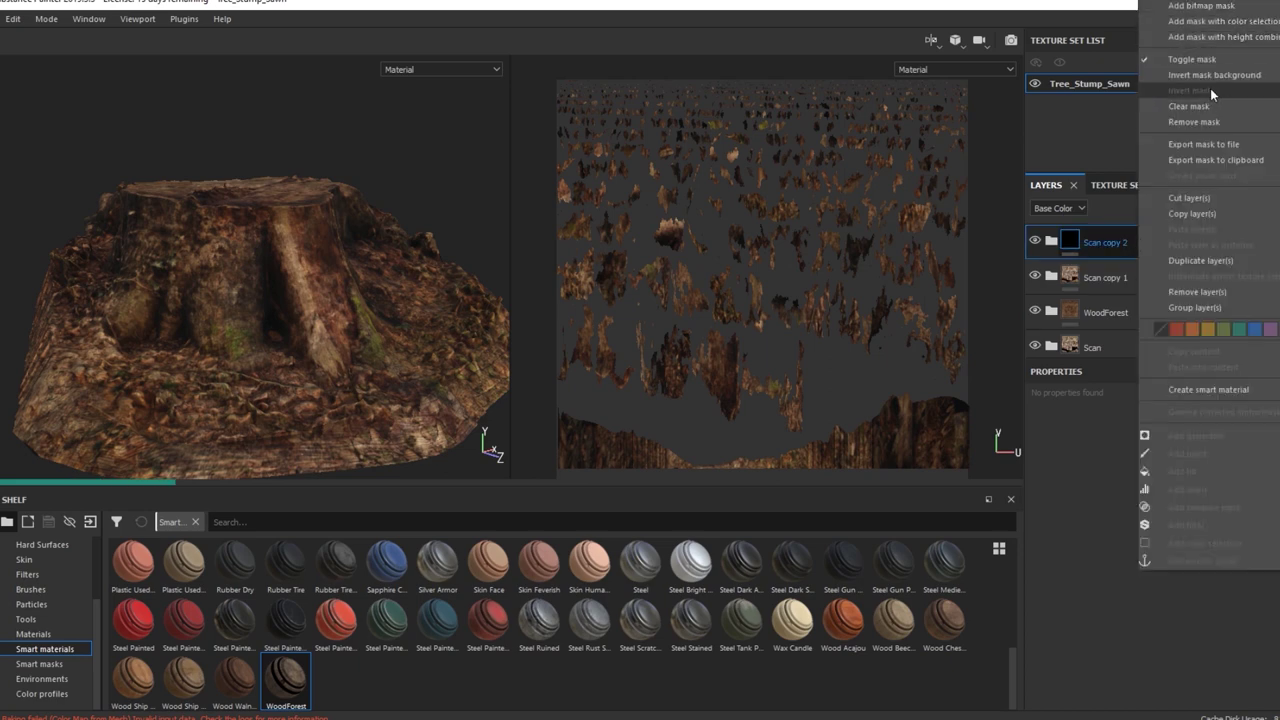
left_click(1205, 5)
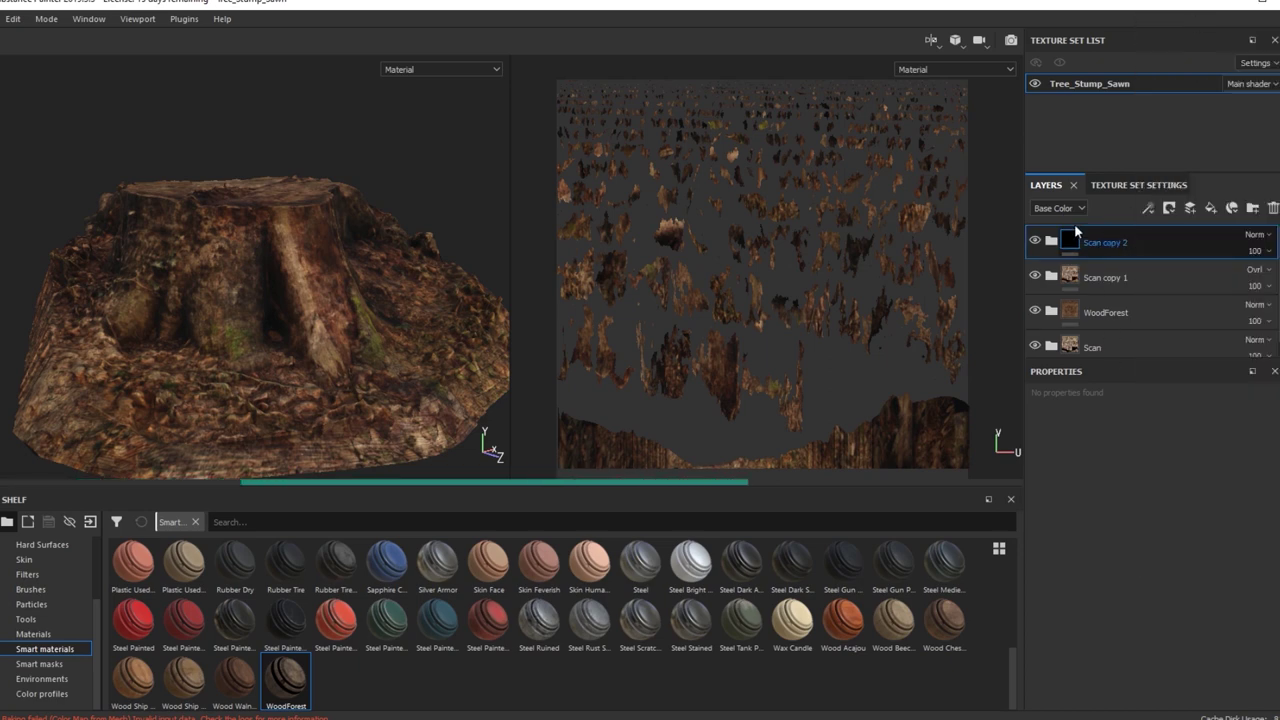
key("1")
- Paint scan detail into the mask with the Cement 1 brush around the stump
scroll(250, 300, "up", 2)
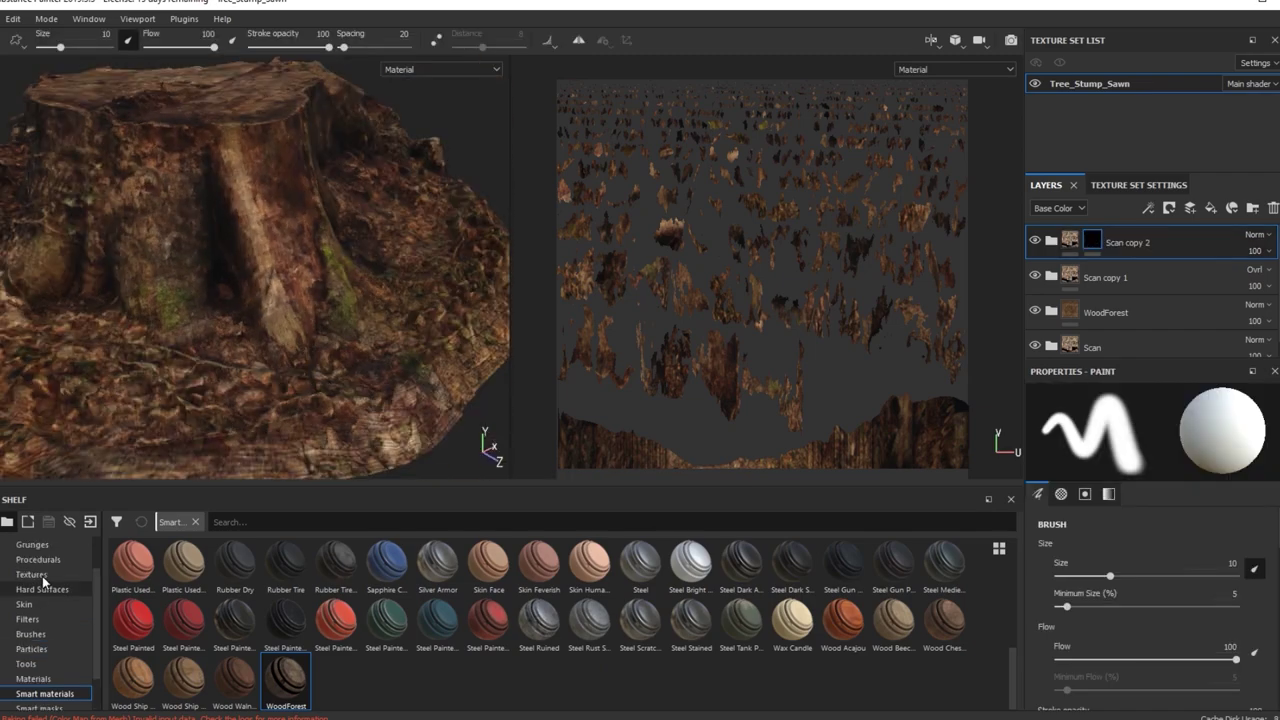
scroll(45, 620, "up", 2)
left_click(30, 678)
left_click(843, 565)
mouse_move(250, 280)
left_mouse_down("alt")
mouse_move(330, 250)
mouse_move(257, 366)
left_mouse_up("alt")
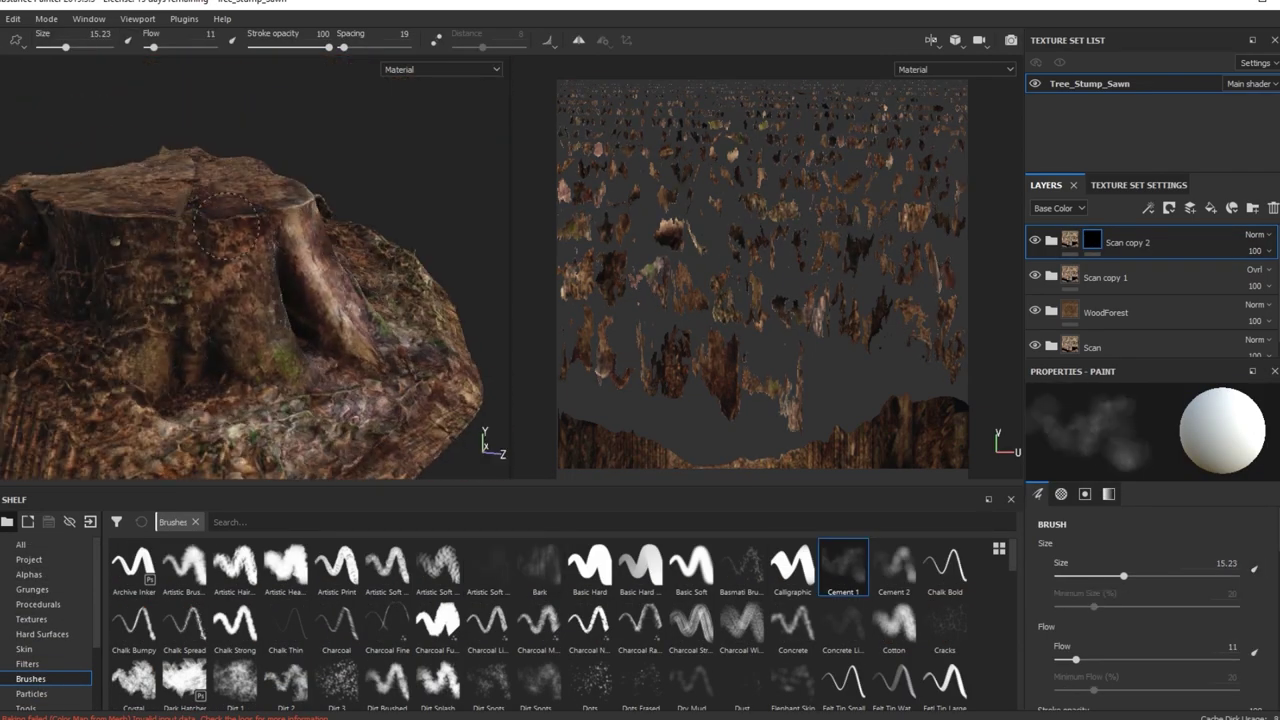
scroll(1256, 236, "up", 1)
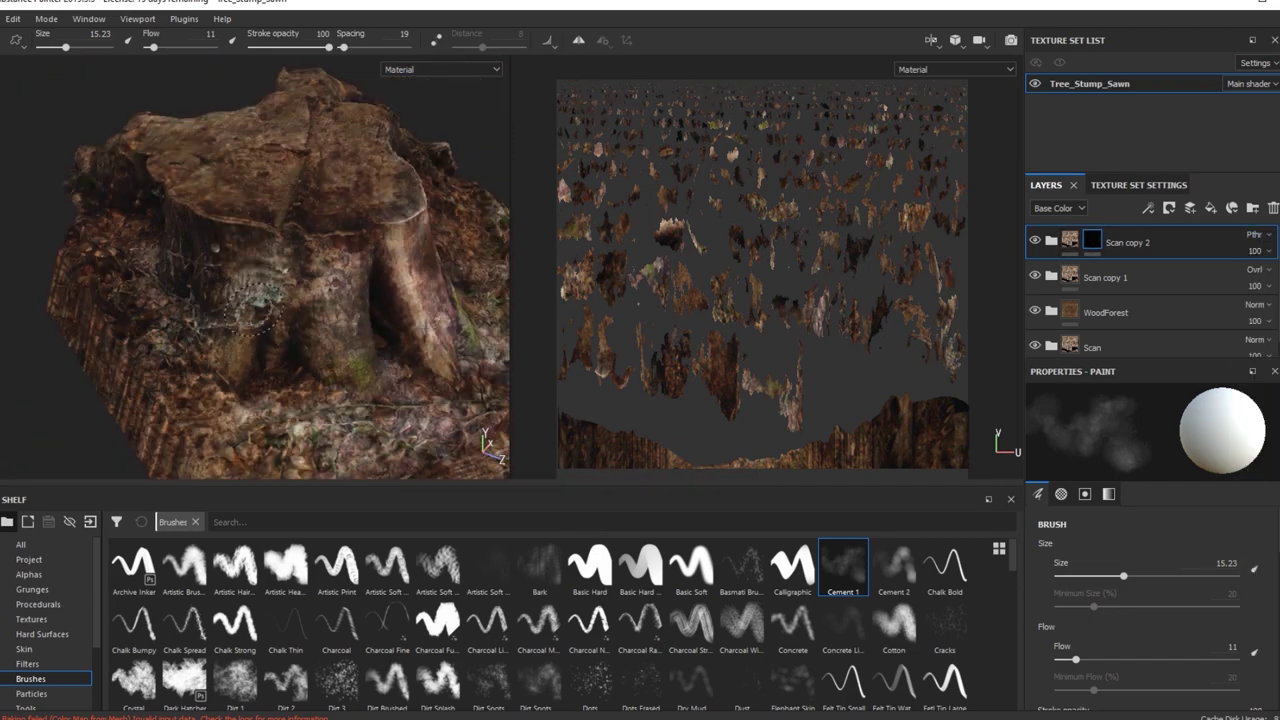
mouse_move(300, 260)
left_mouse_down("alt")
mouse_move(205, 208)
mouse_move(285, 352)
mouse_move(1008, 238)
mouse_move(681, 270)
left_mouse_up("alt")
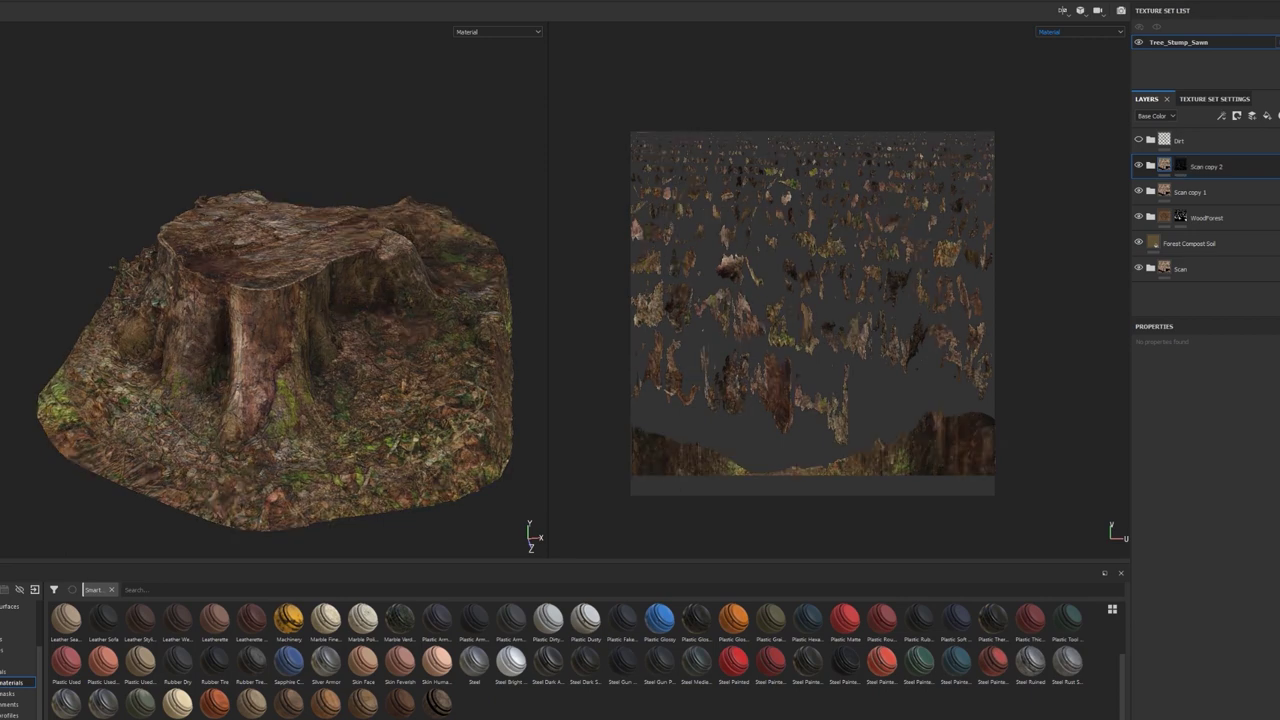
- Add a mask to the Forest Compost Soil layer from its layer context menu
double_click(1206, 166)
key("1")
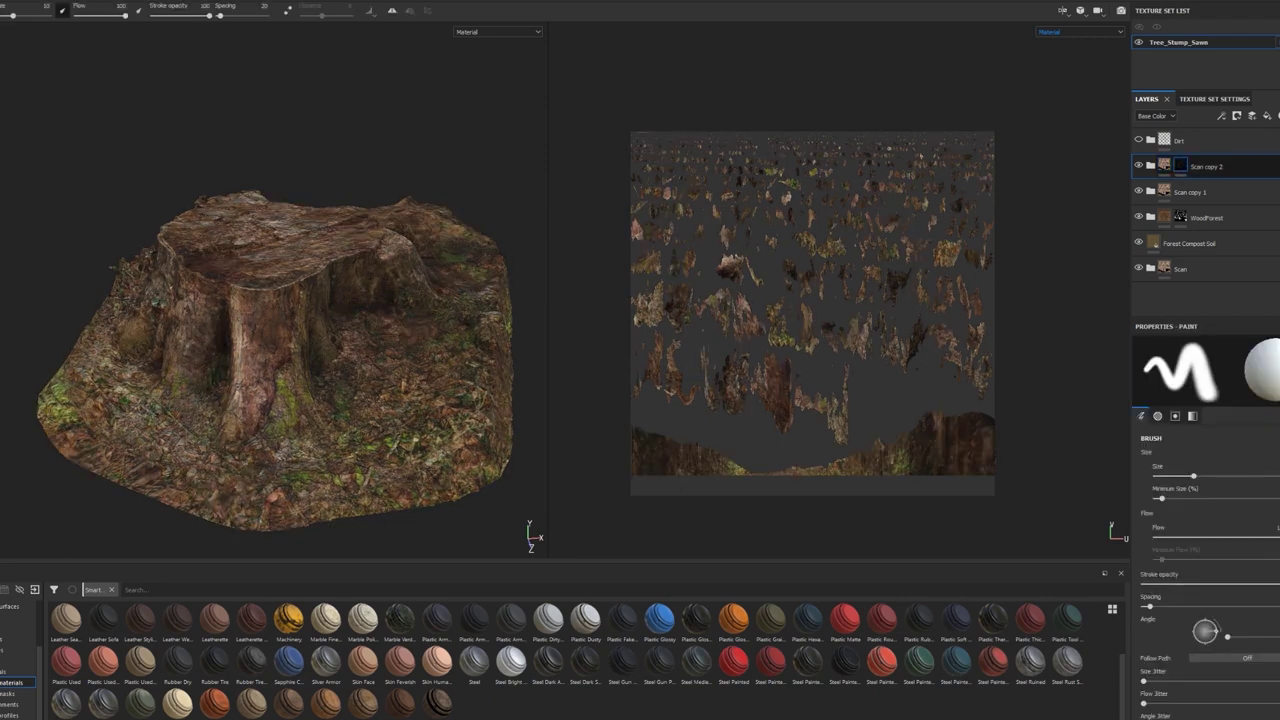
right_click(1180, 166)
left_click(1225, 276)
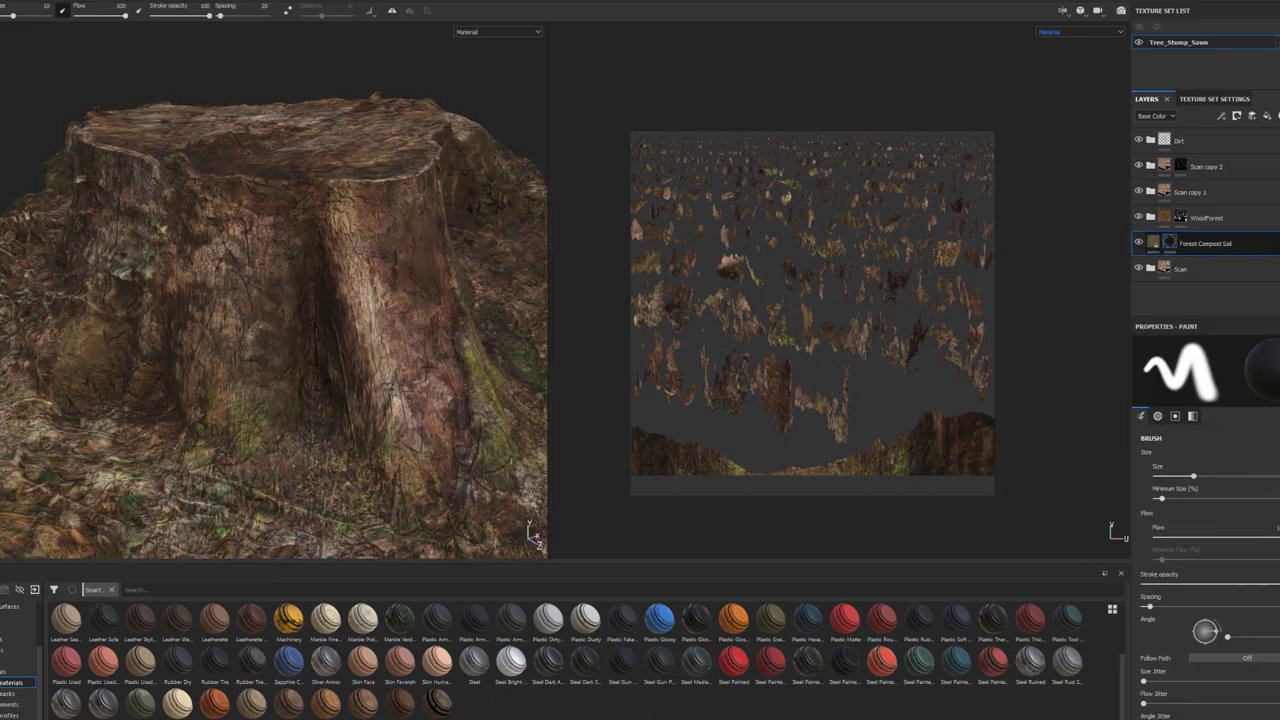
- Replace the Forest Compost Soil mask with a white mask
right_click(1170, 243)
left_click(1225, 422)
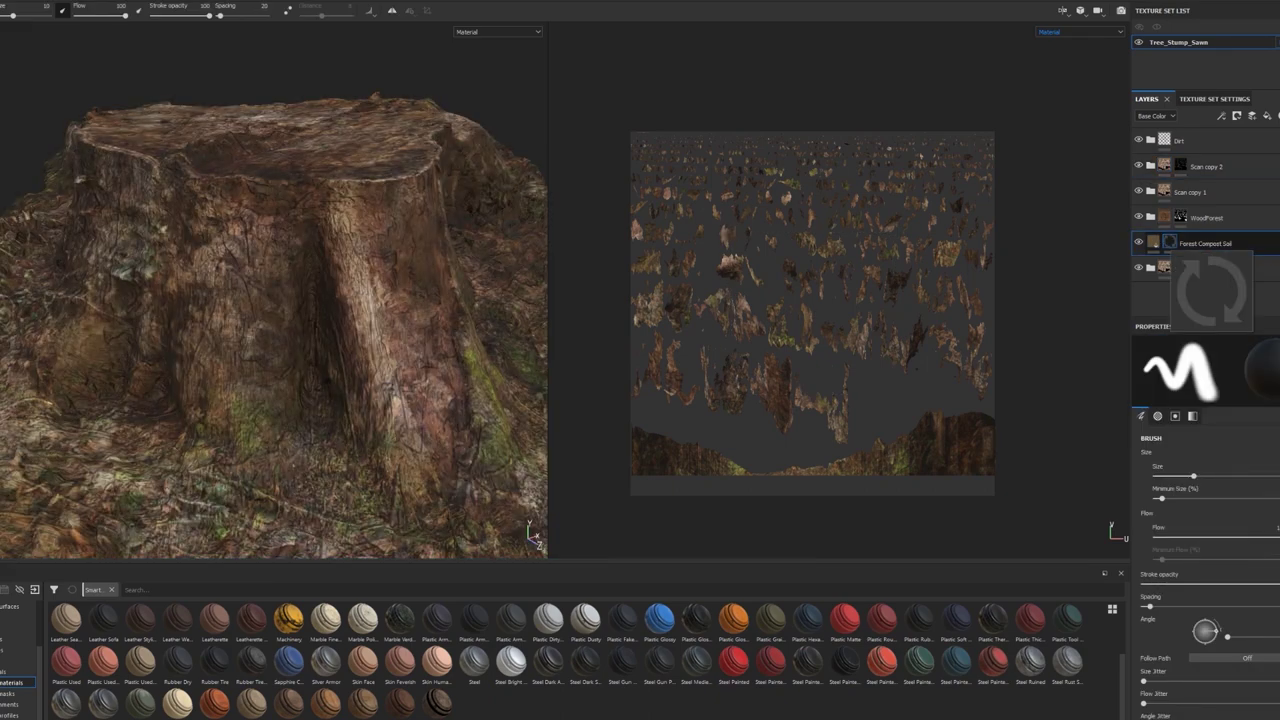
right_click(1169, 243)
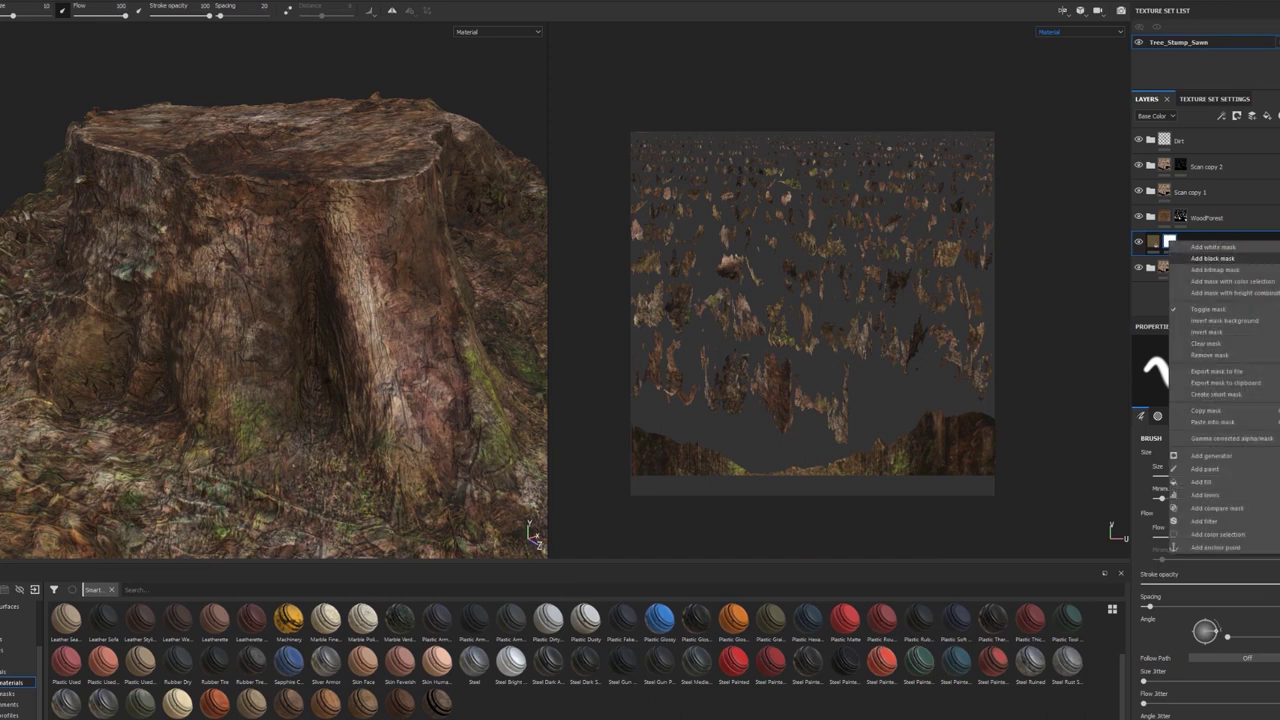
key("Escape")
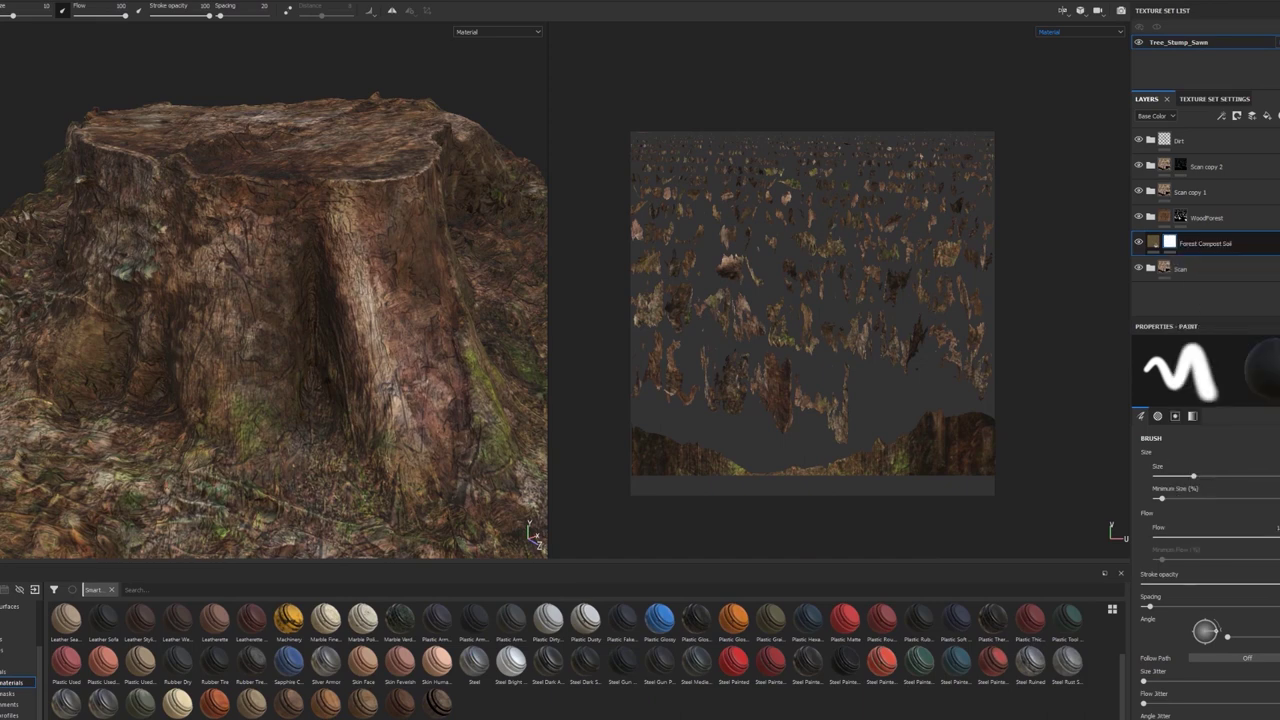
- Paste the copied mask into the soil mask and check the ground coverage
right_click(1169, 243)
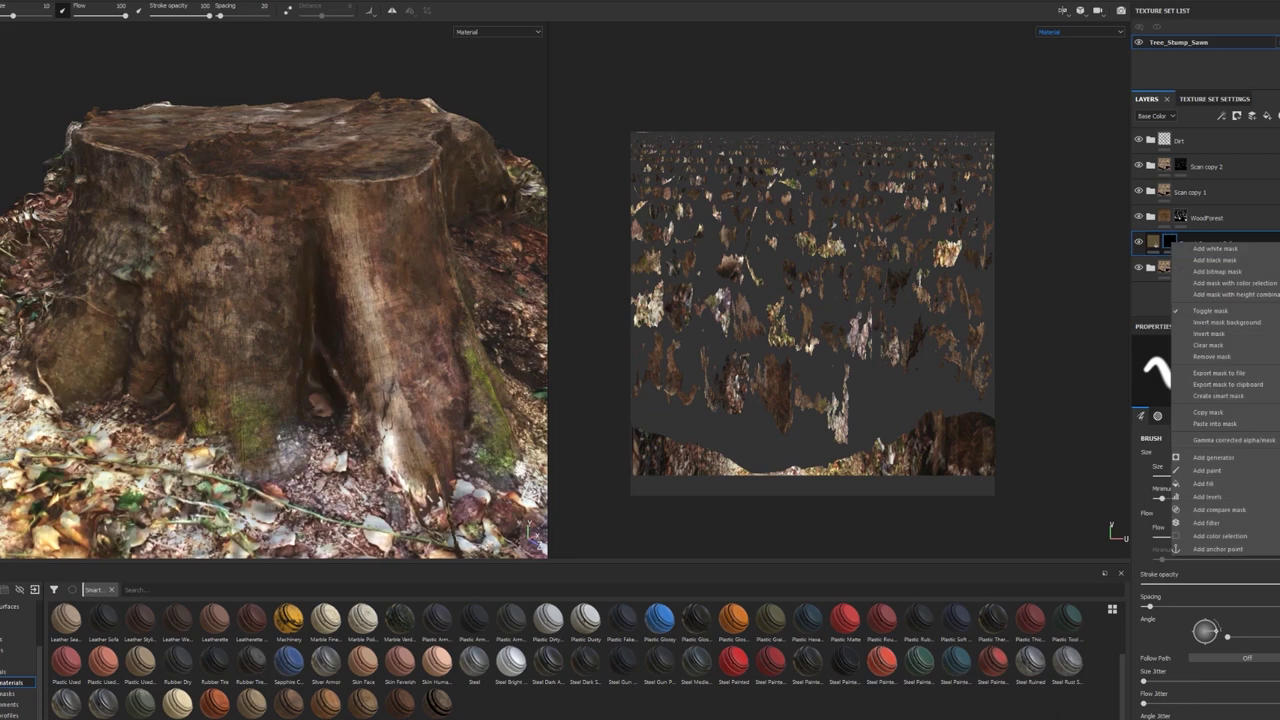
left_click(1213, 424)
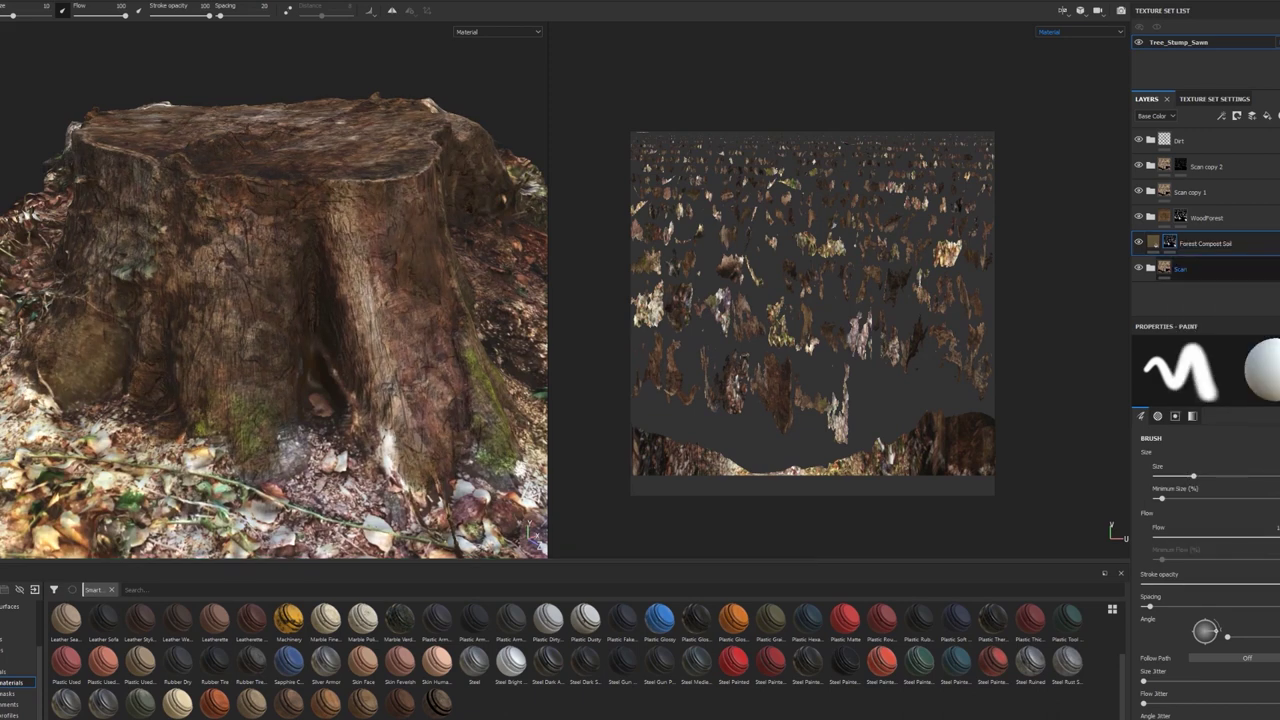
right_click(1169, 243)
key("Escape")
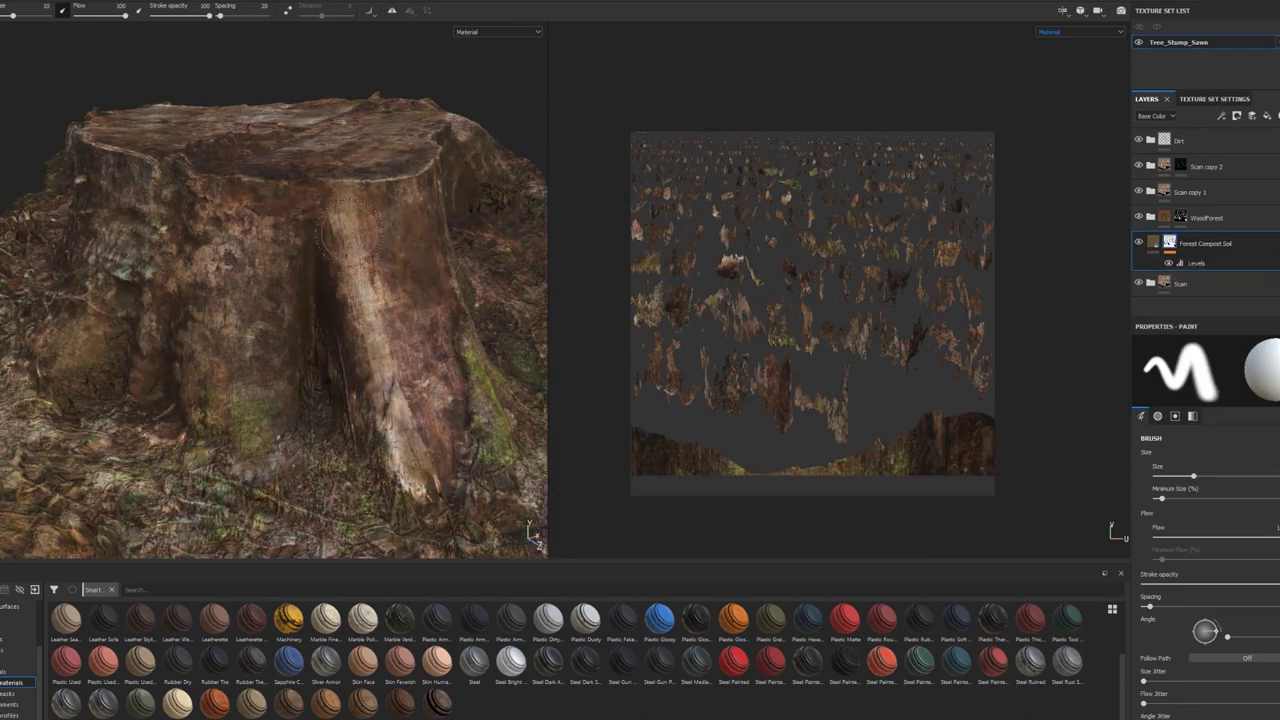
left_click_drag(366, 289, 271, 380, "alt")
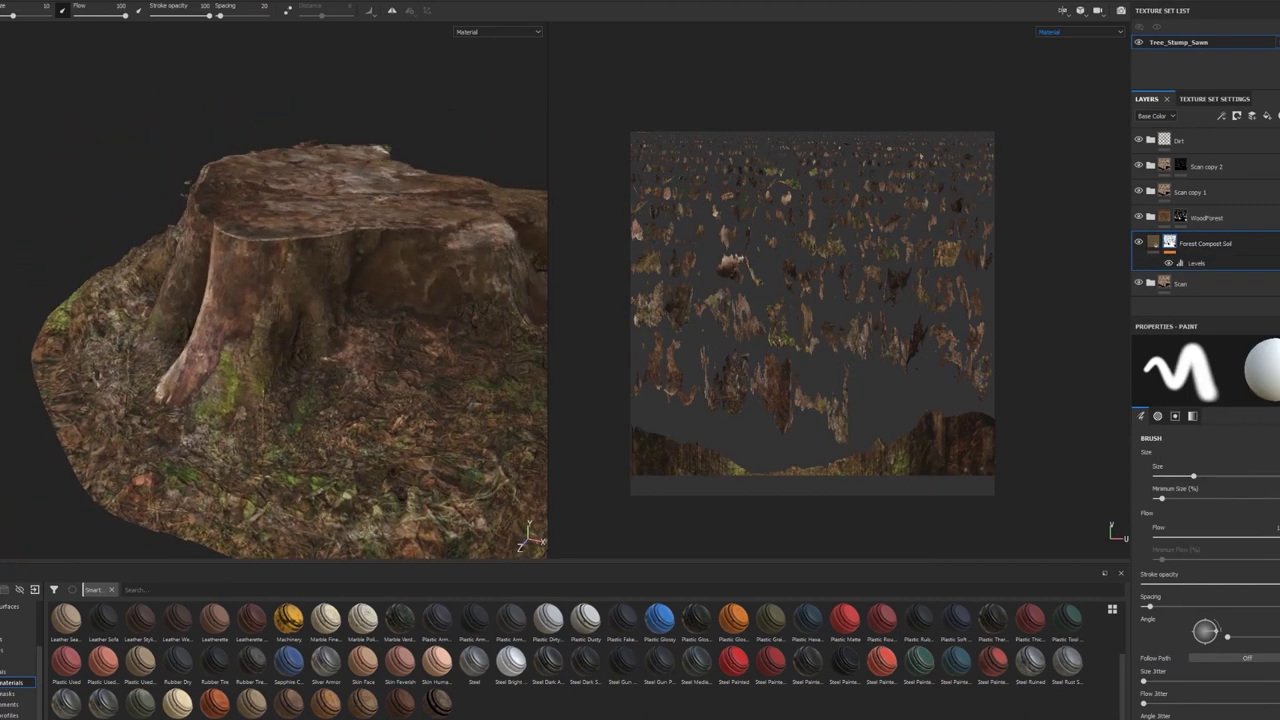
mouse_move(430, 325)
left_mouse_down("alt")
mouse_move(392, 256)
mouse_move(288, 300)
mouse_move(419, 283)
left_mouse_up("alt")
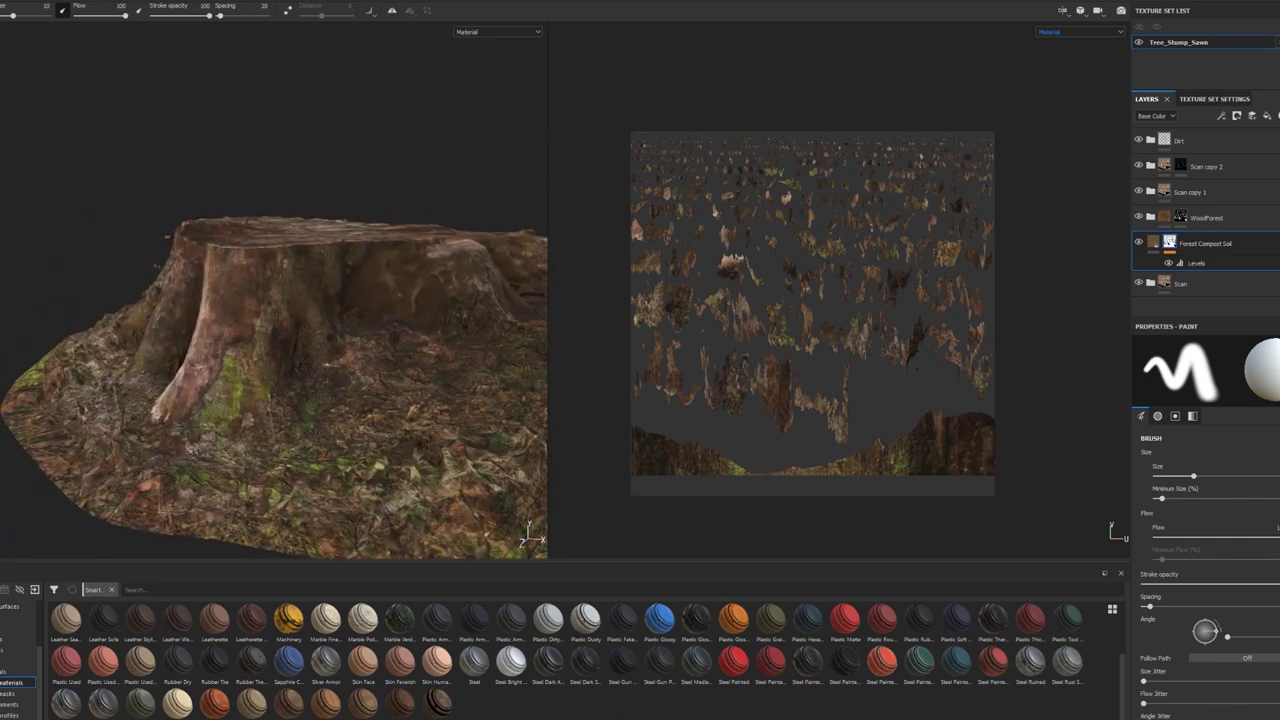
left_click_drag(248, 259, 351, 270, "alt")
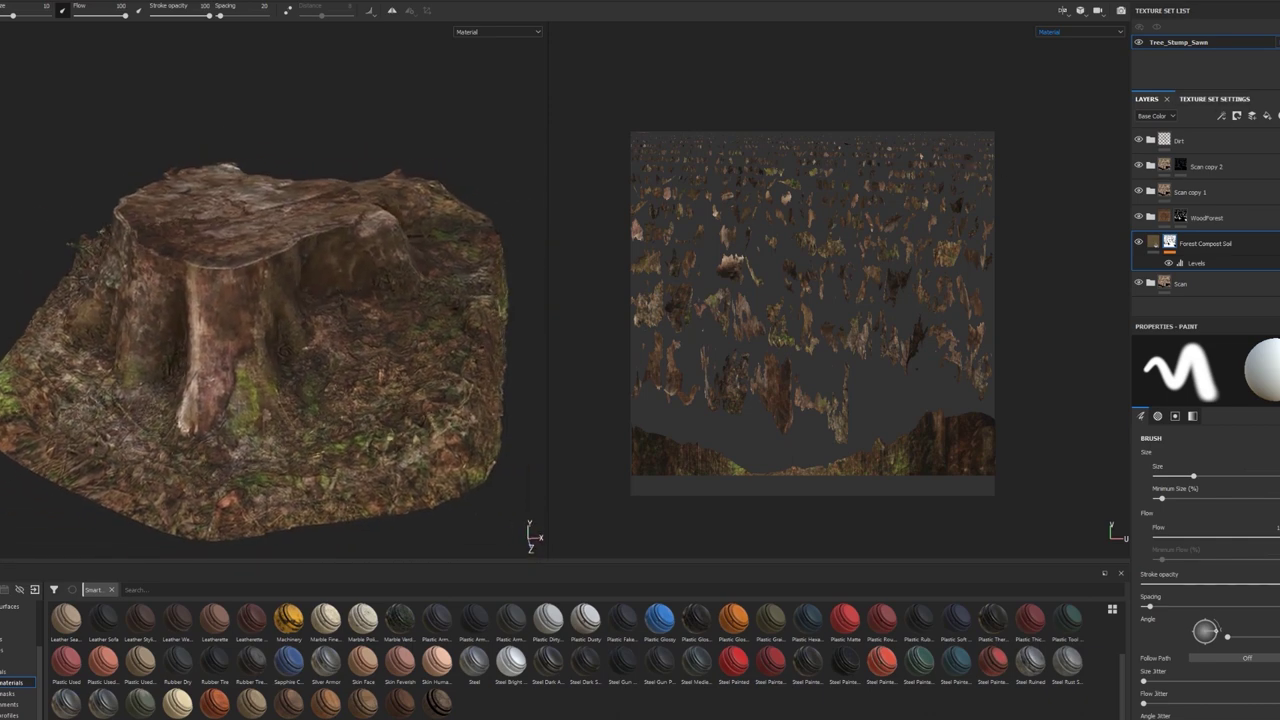
- Select the Unity HD Render Pipeline preset for editing in the texture export settings
left_click(1214, 99)
key("ctrl+shift+e")
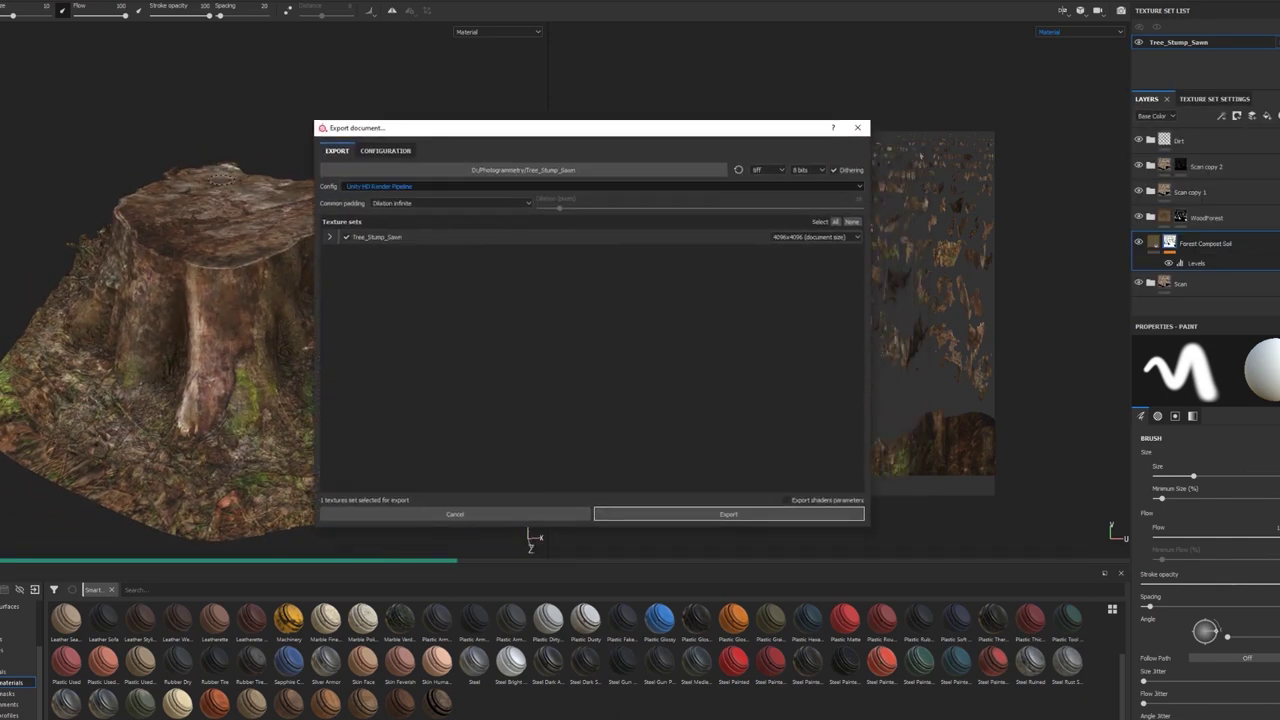
left_click(600, 186)
key("Escape")
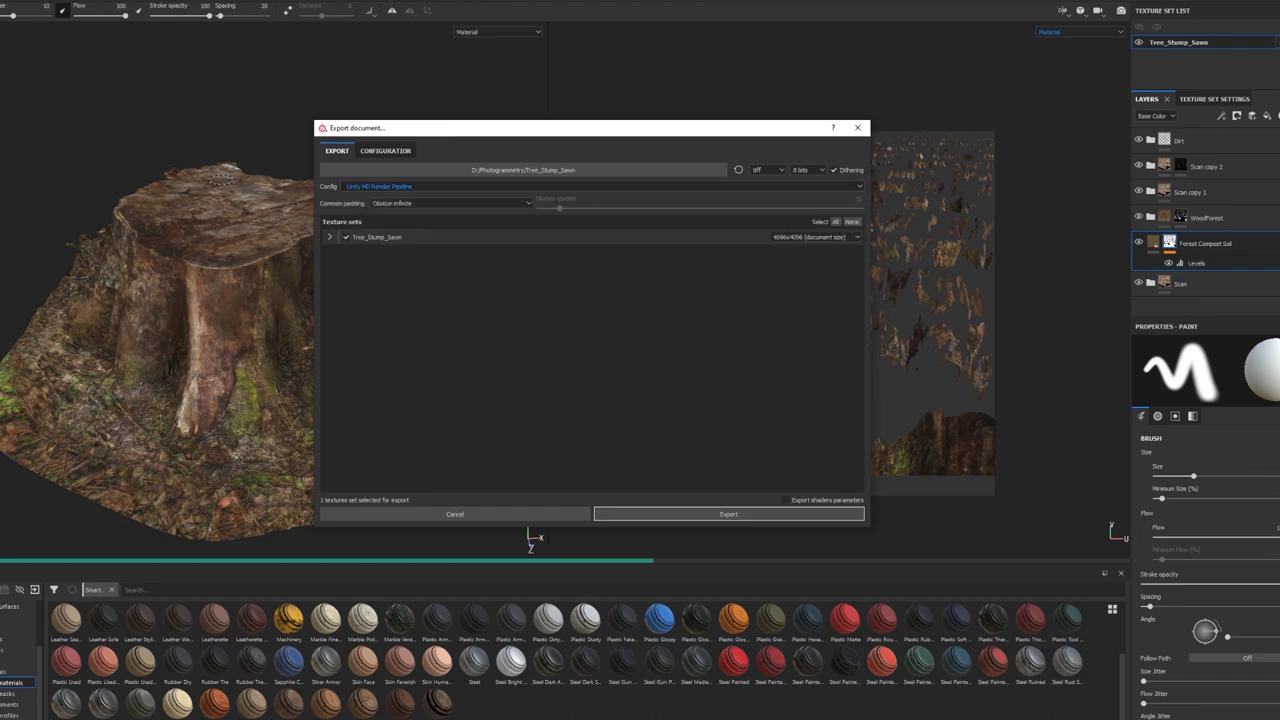
left_click(385, 150)
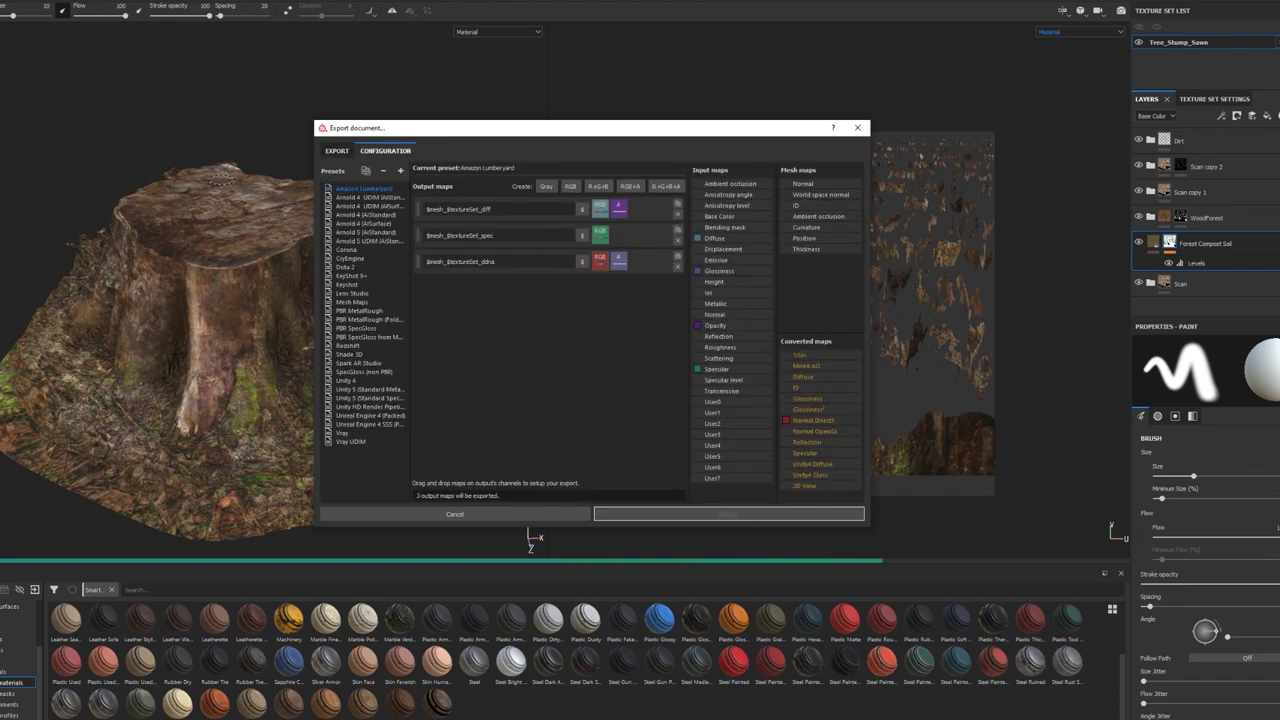
left_click(369, 407)
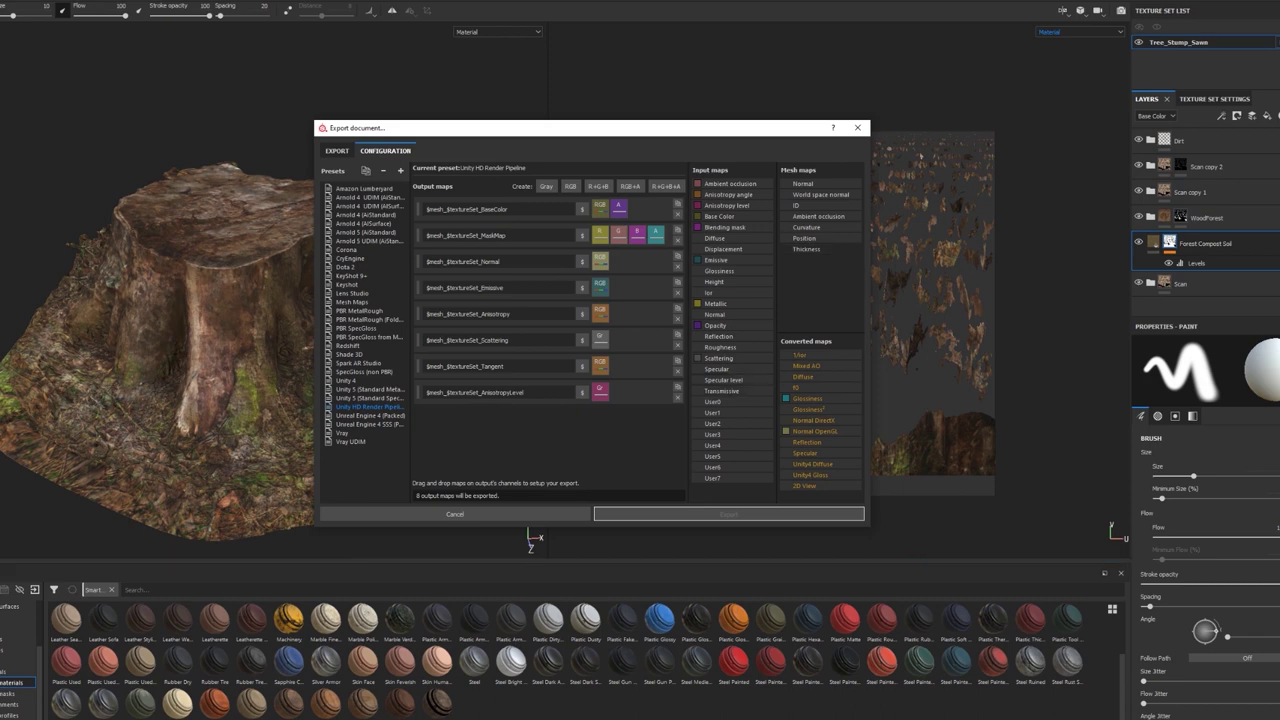
- Add a grey $mesh_$textureSet_Thickness output map fed by the Thickness mesh map
left_click(546, 186)
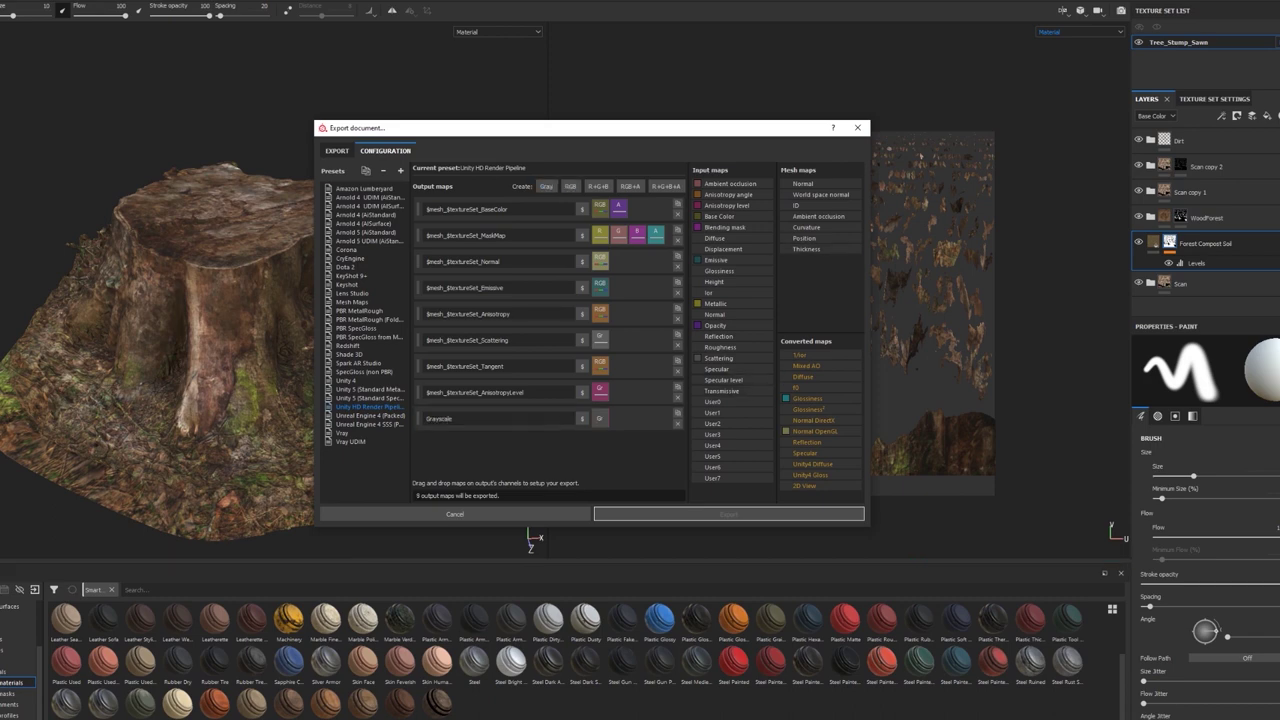
key("ctrl+c")
key("Tab")
key("ctrl+v")
left_click(600, 418)
left_click(628, 440)
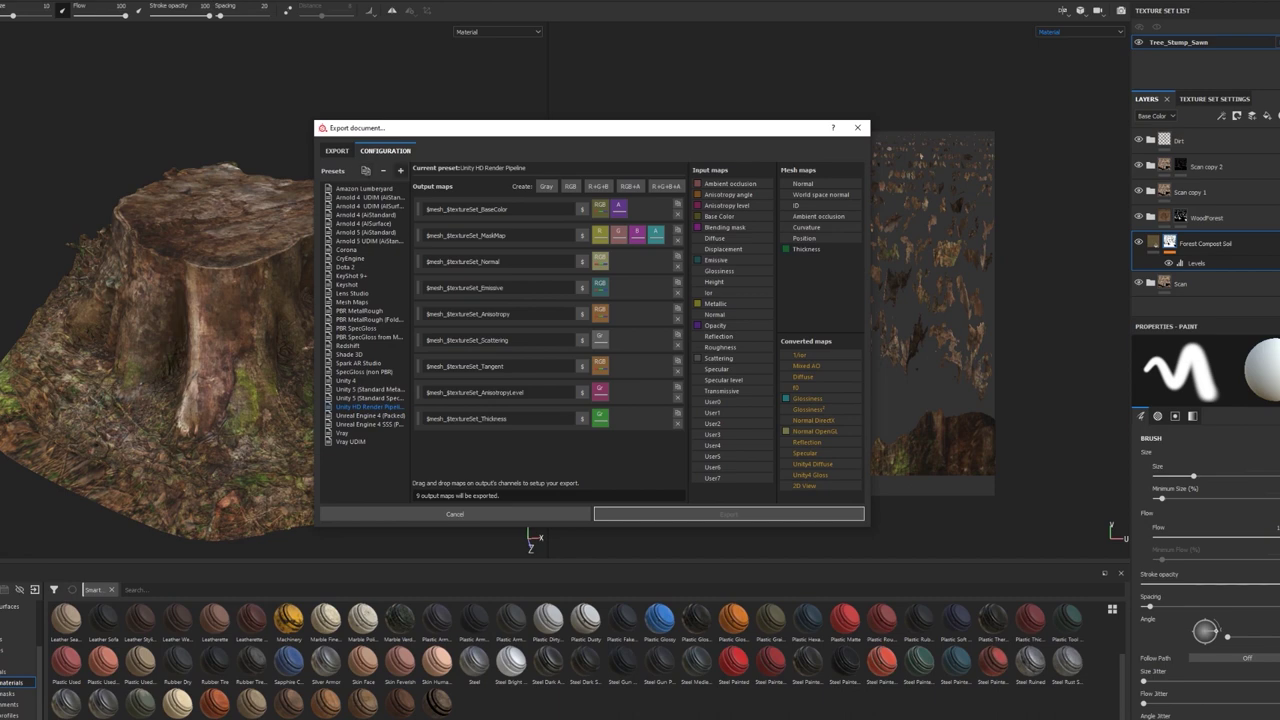
- Keep TIFF format, set a new output subfolder, and export the Tree_Stump_Sawn texture set
left_click(336, 150)
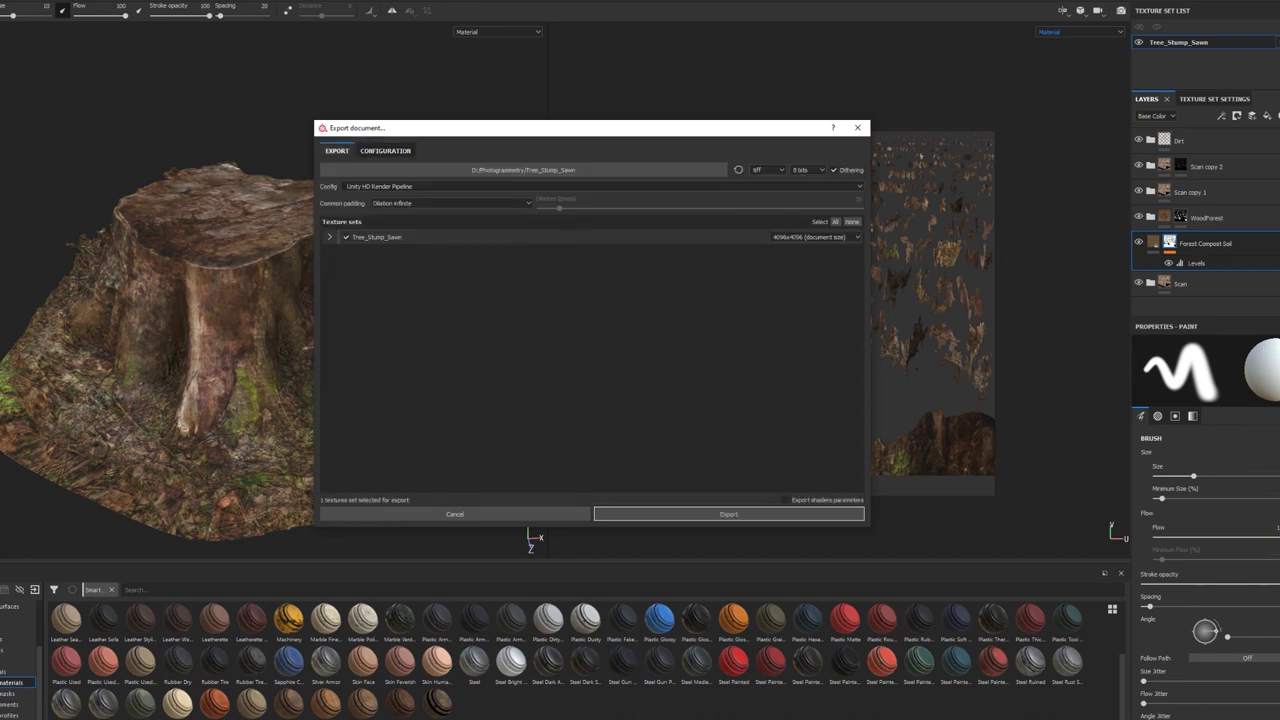
left_click(329, 237)
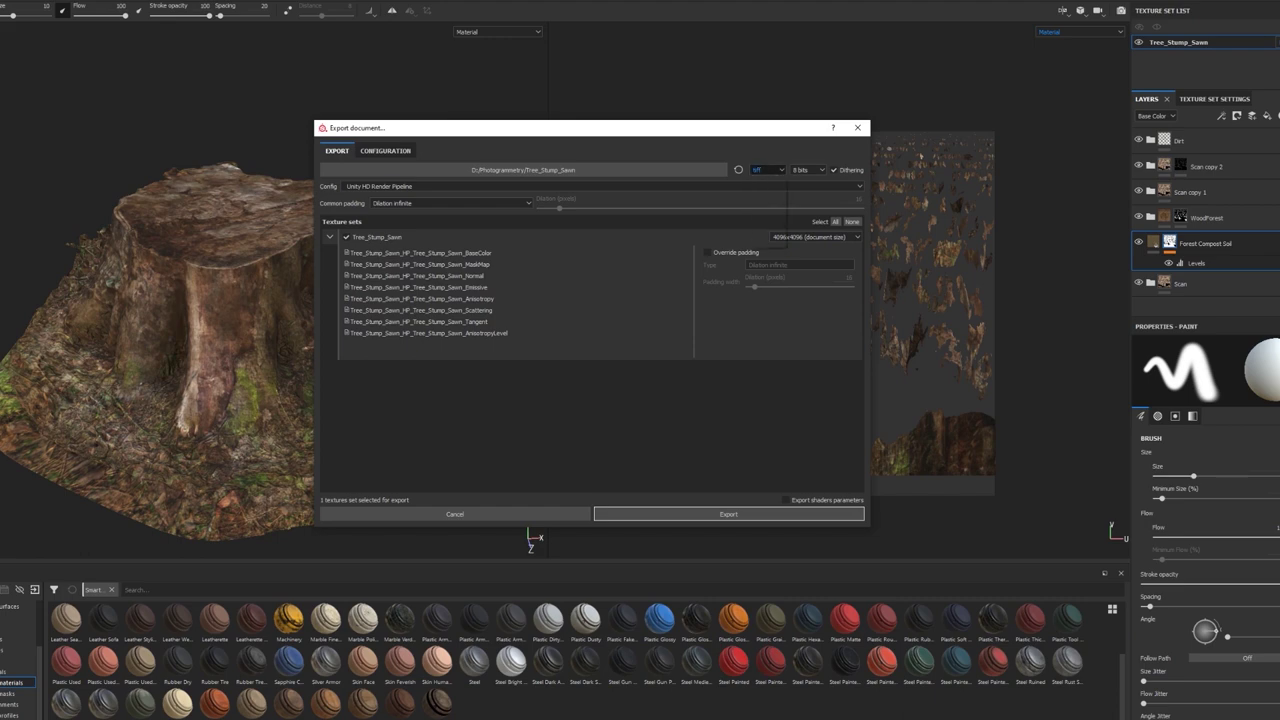
left_click(768, 170)
left_click(757, 243)
left_click(523, 170)
left_click(863, 509)
left_click(728, 514)
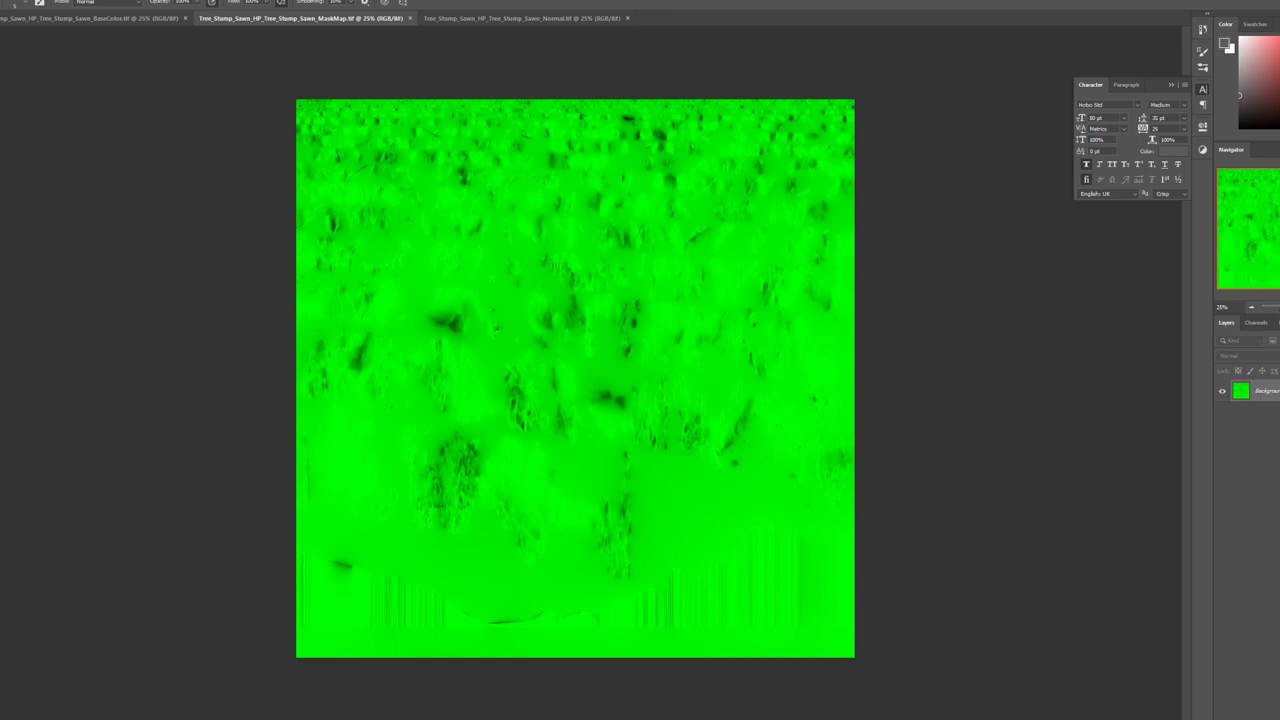
- View the mask map's Red, Green, Blue and Alpha 1 channels via Ctrl+3 to Ctrl+6
left_click(1256, 322)
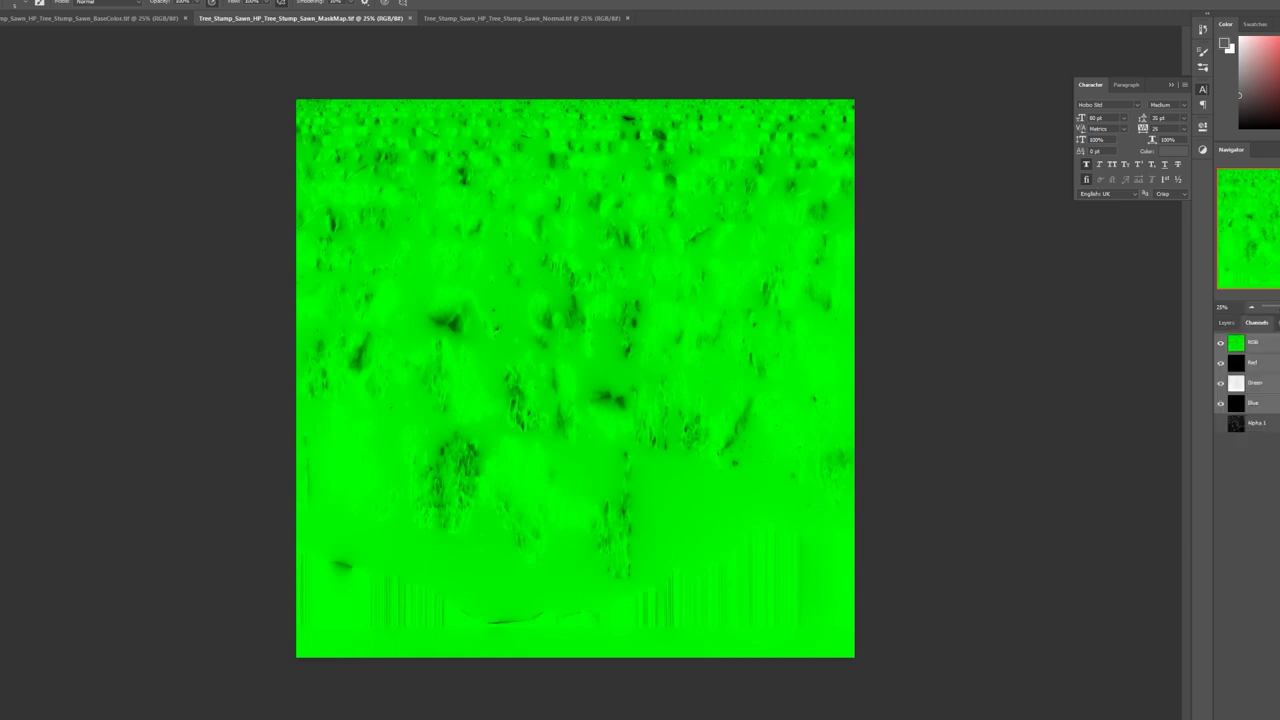
key("ctrl+3")
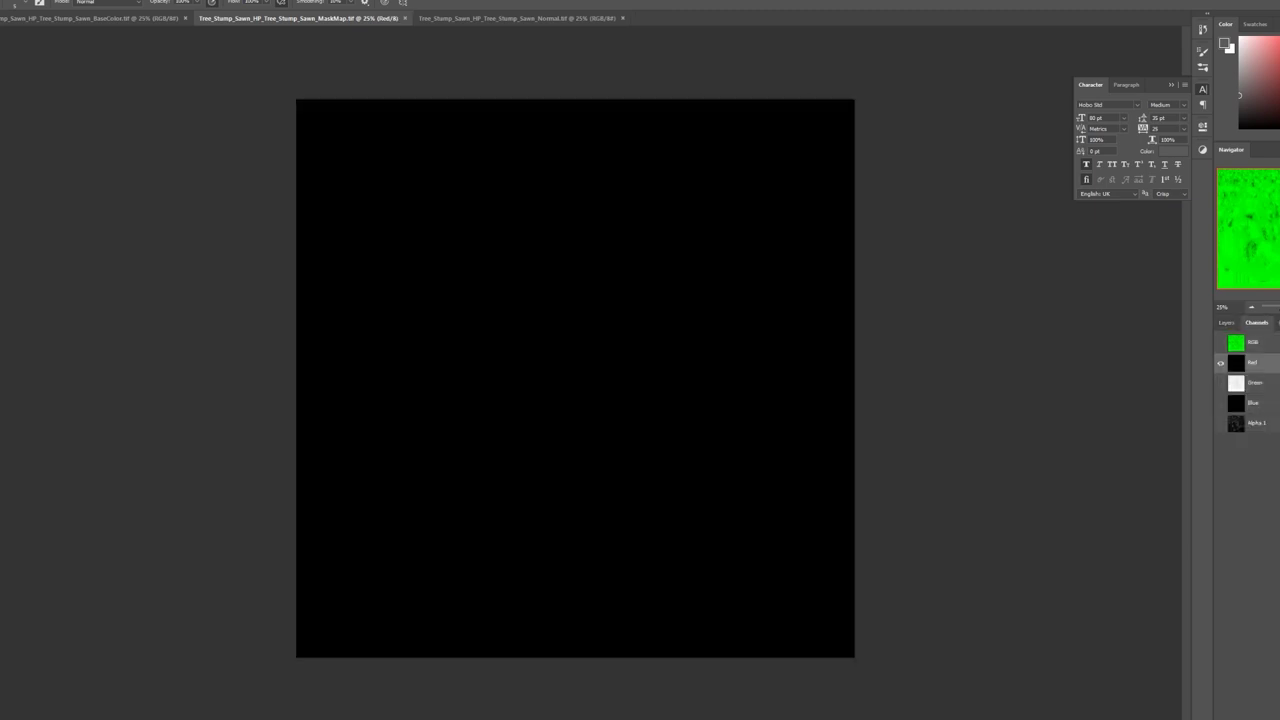
key("ctrl+4")
key("ctrl+5")
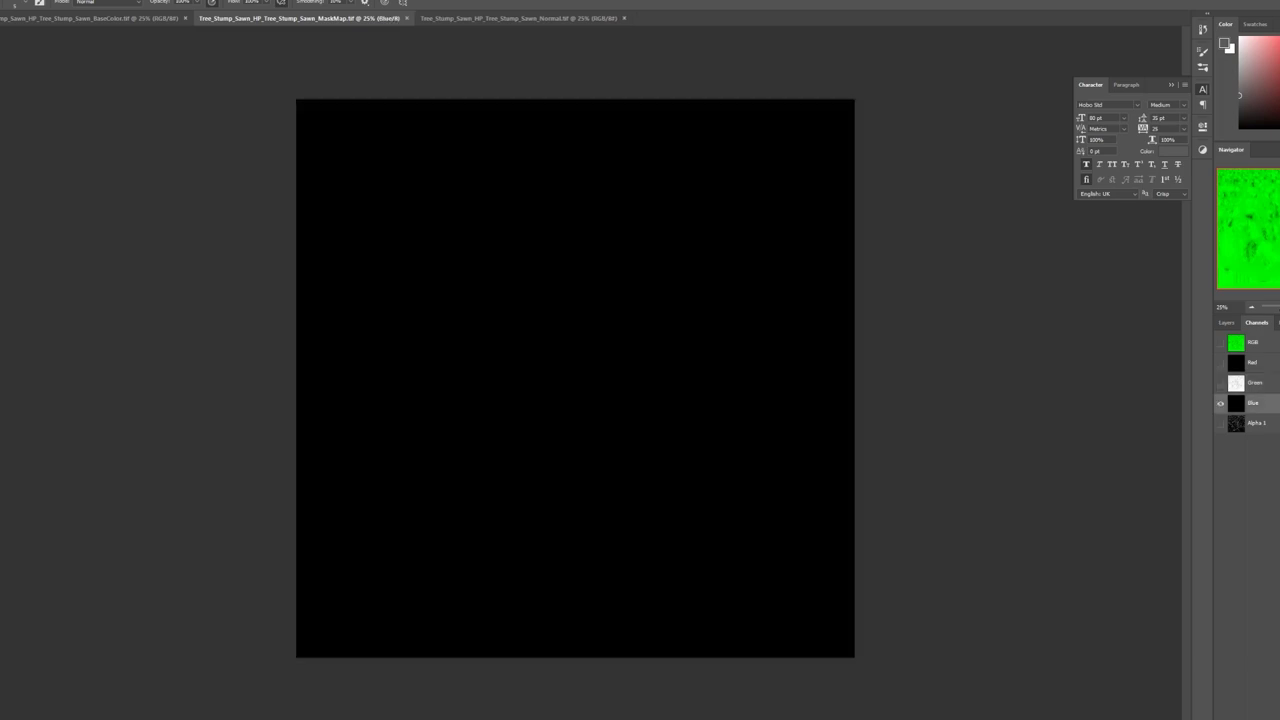
key("ctrl+6")
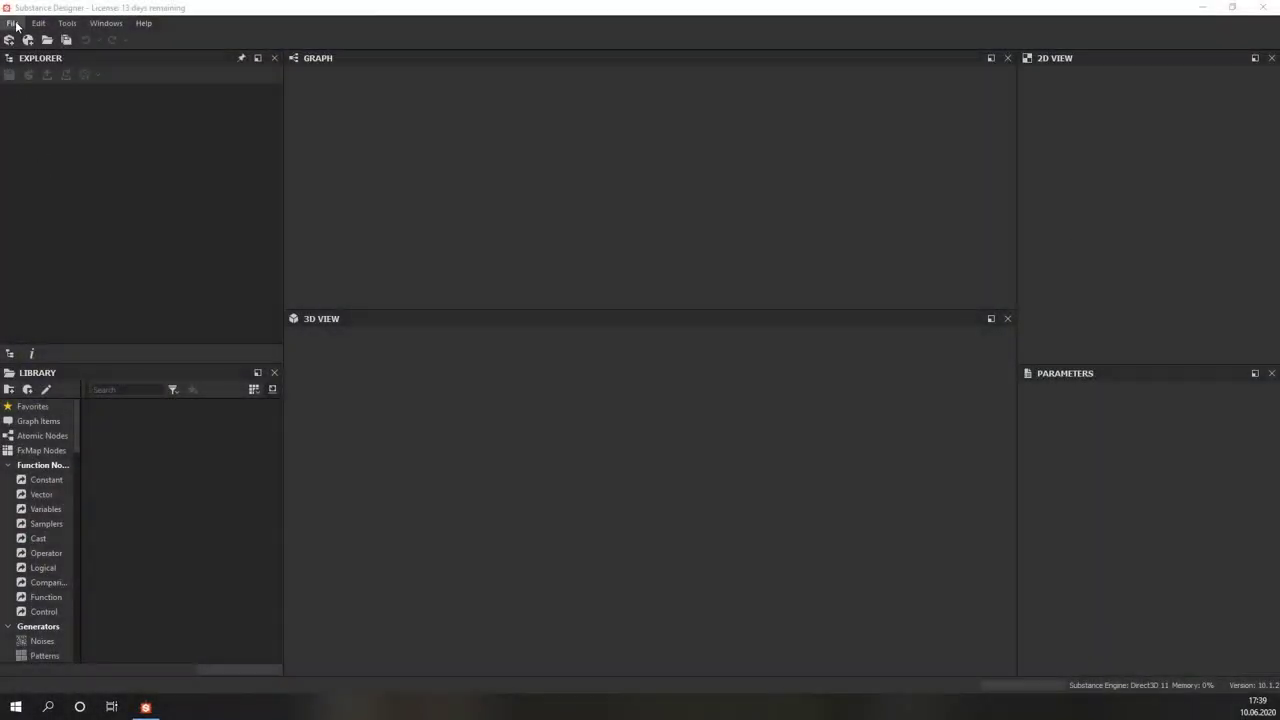
- Create a PBR Metallic/Roughness substance graph named Tree_Stump_LOD4
left_click(16, 25)
left_click(28, 41)
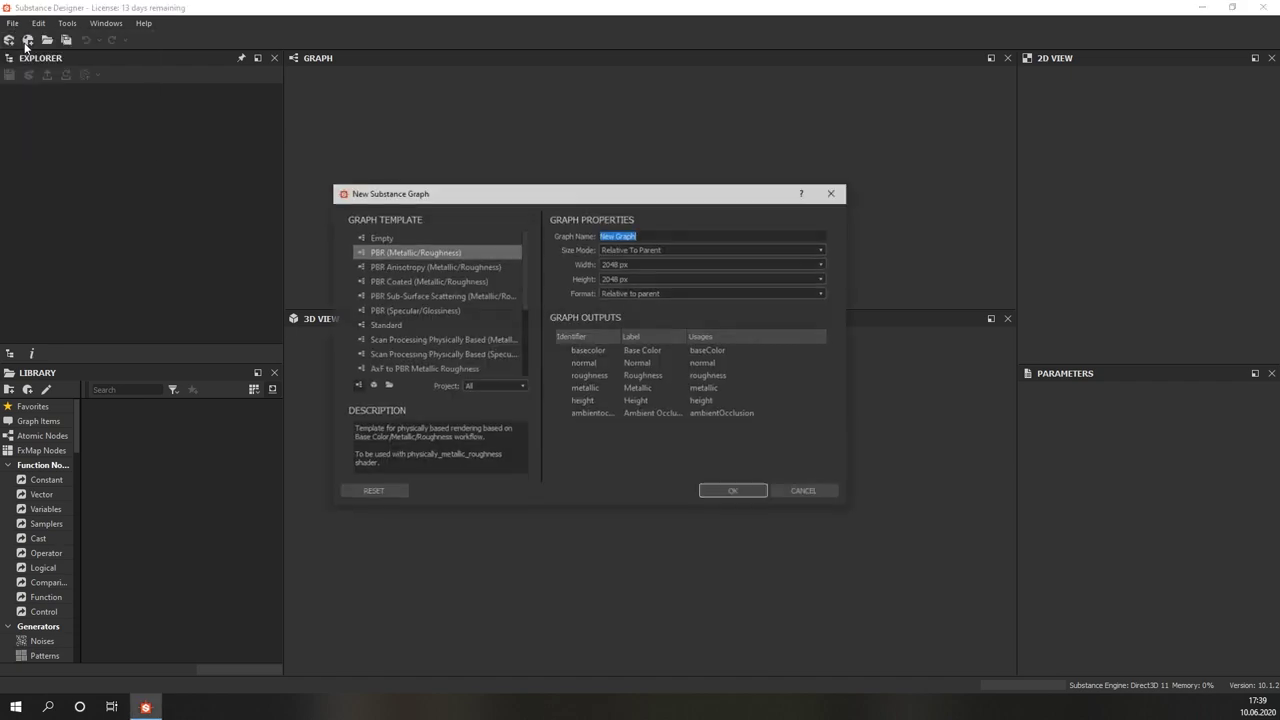
type("Tree_Stump_LOD4")
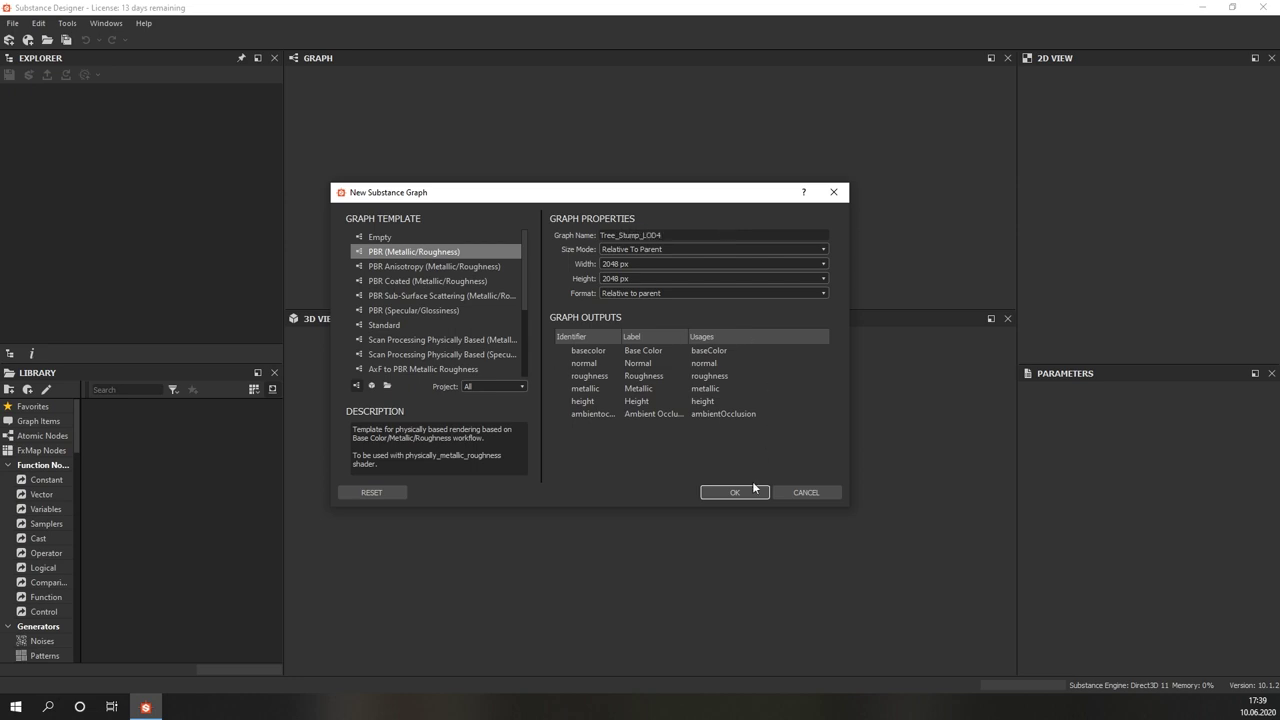
left_click(753, 488)
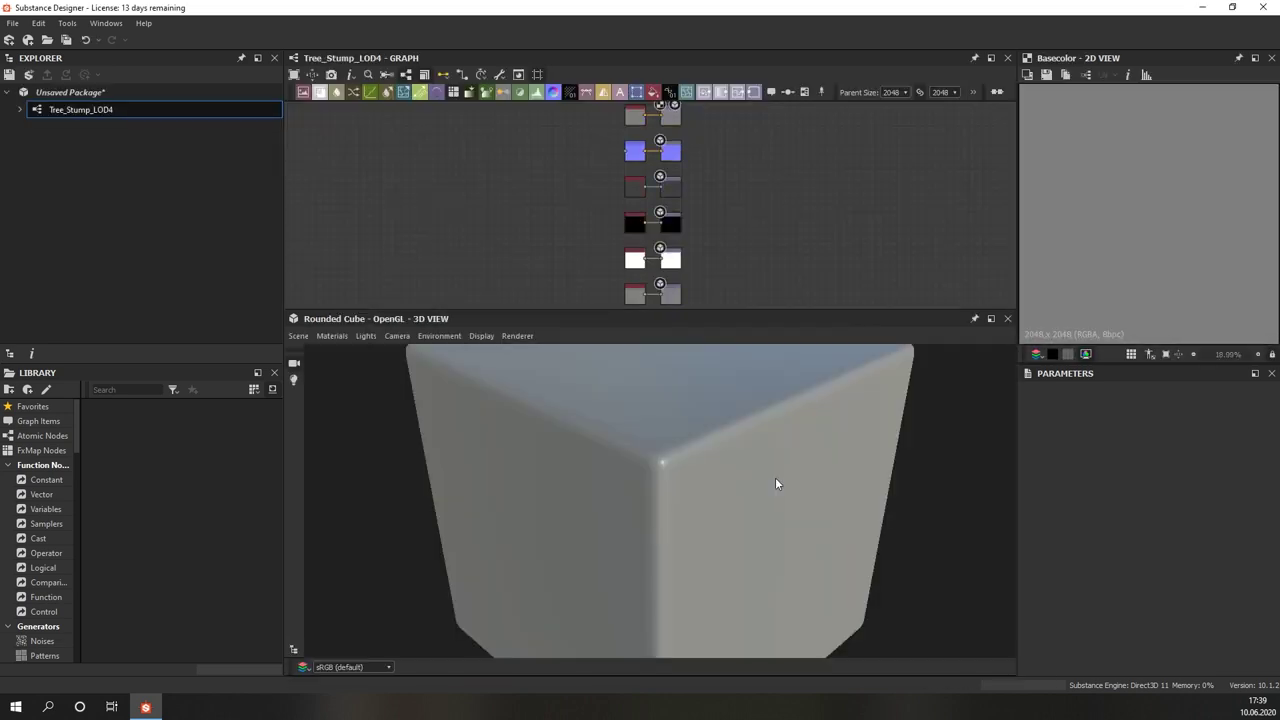
- Link Tree_Stump_LOD0.FBX into the package as a non-UDIM 3D mesh and preview it shaded
left_click(62, 92)
right_click(62, 93)
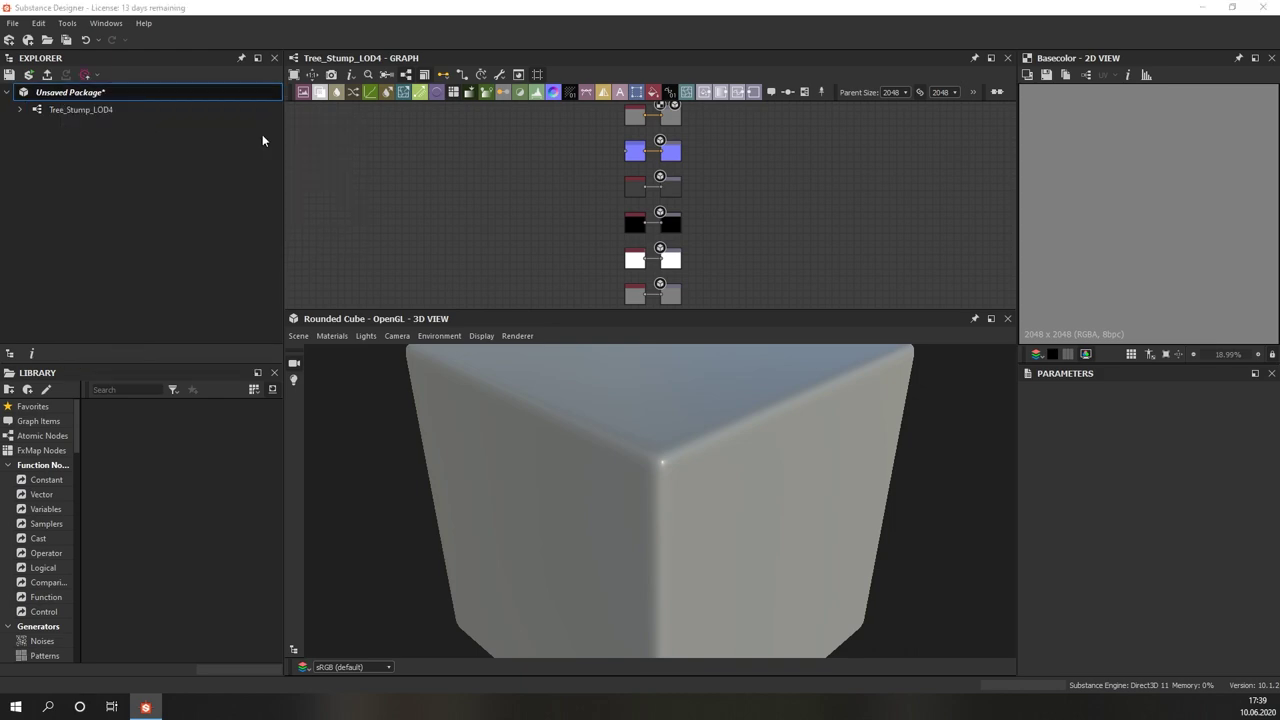
left_click(262, 134)
double_click(168, 113)
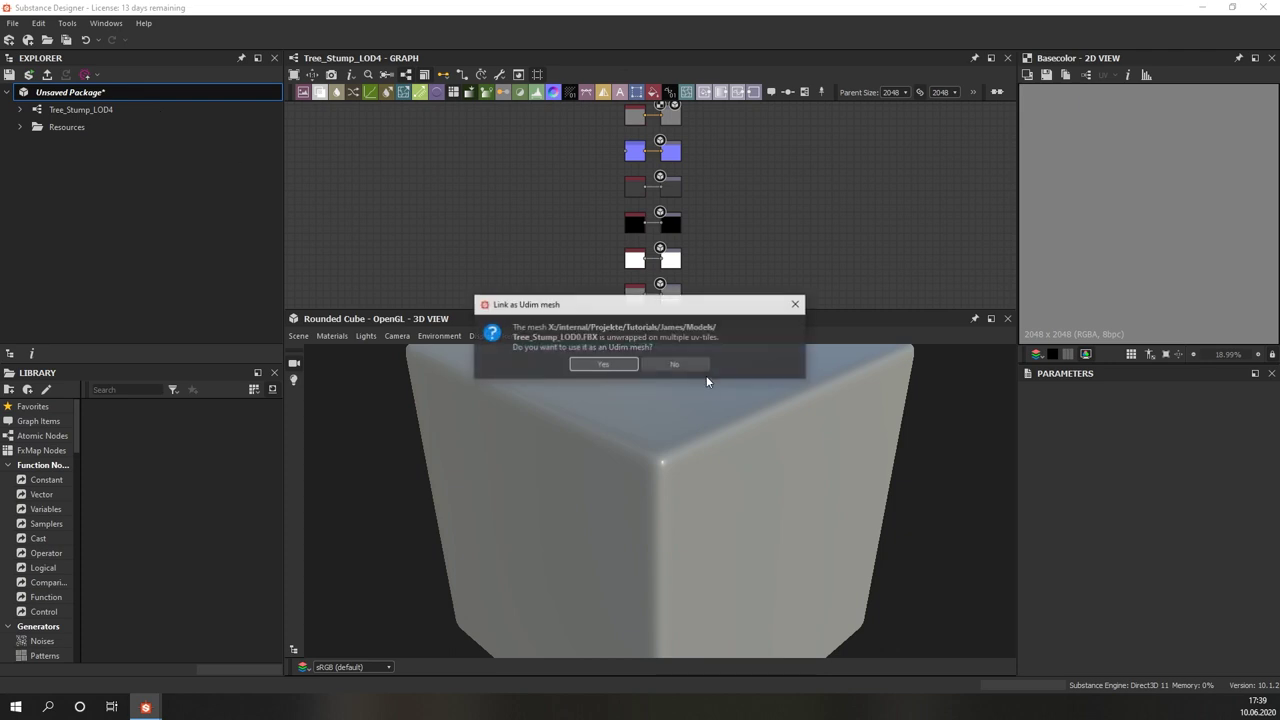
left_click(708, 368)
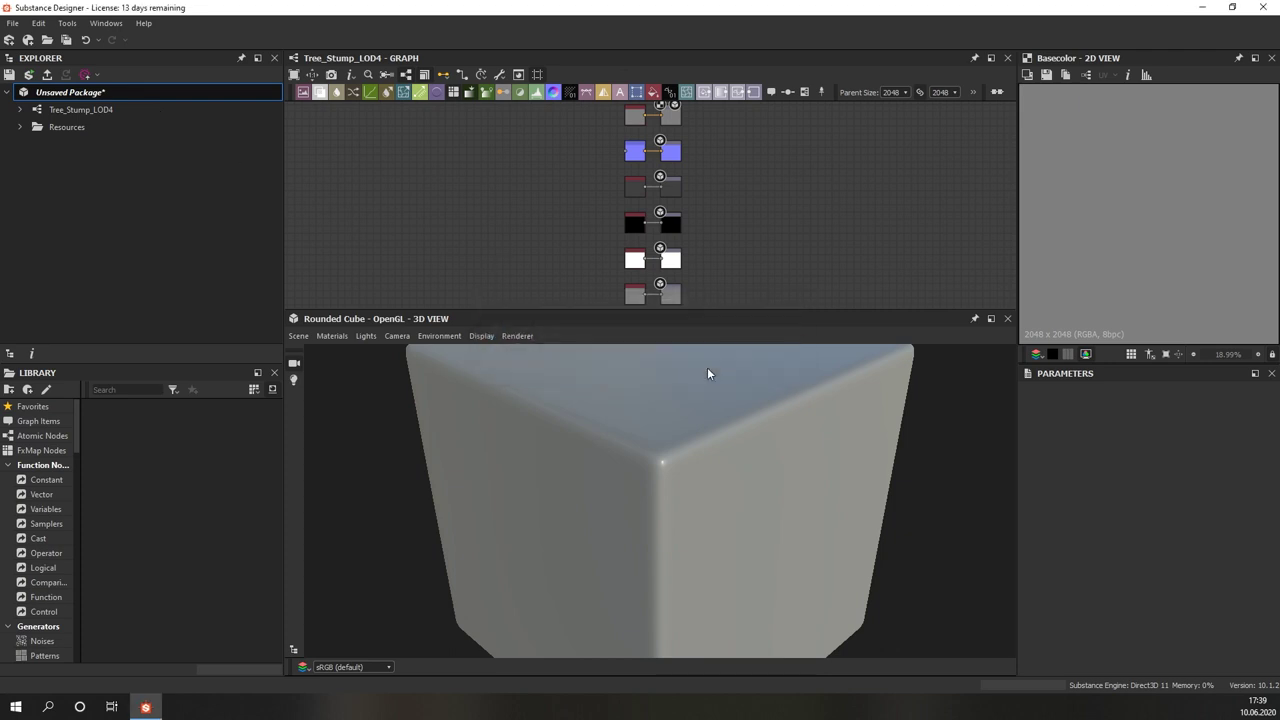
left_click(21, 127)
left_click(78, 146)
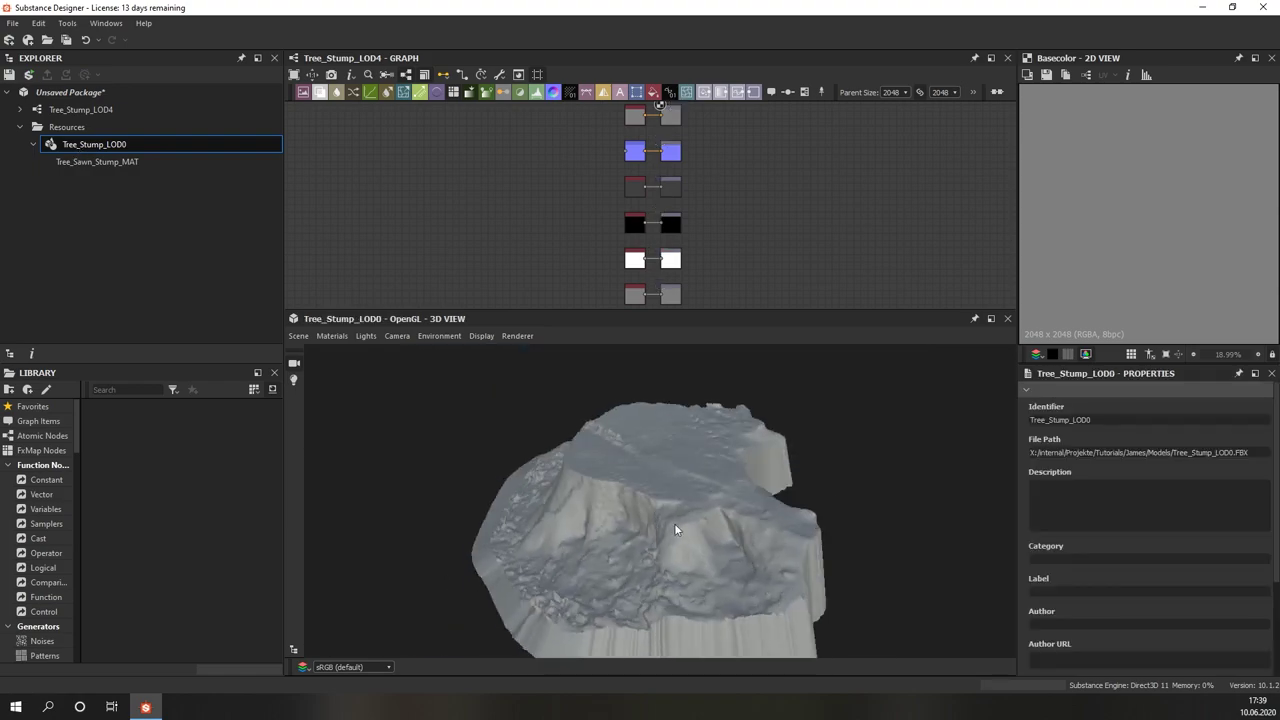
left_click_drag(674, 524, 776, 534)
scroll(490, 352, "up", 5)
left_click(481, 335)
left_click(490, 380)
- Import Tree_Stump_Sawn_LOD4 into Resources and preview it with its textures
left_click(62, 133)
right_click(61, 131)
mouse_move(95, 155)
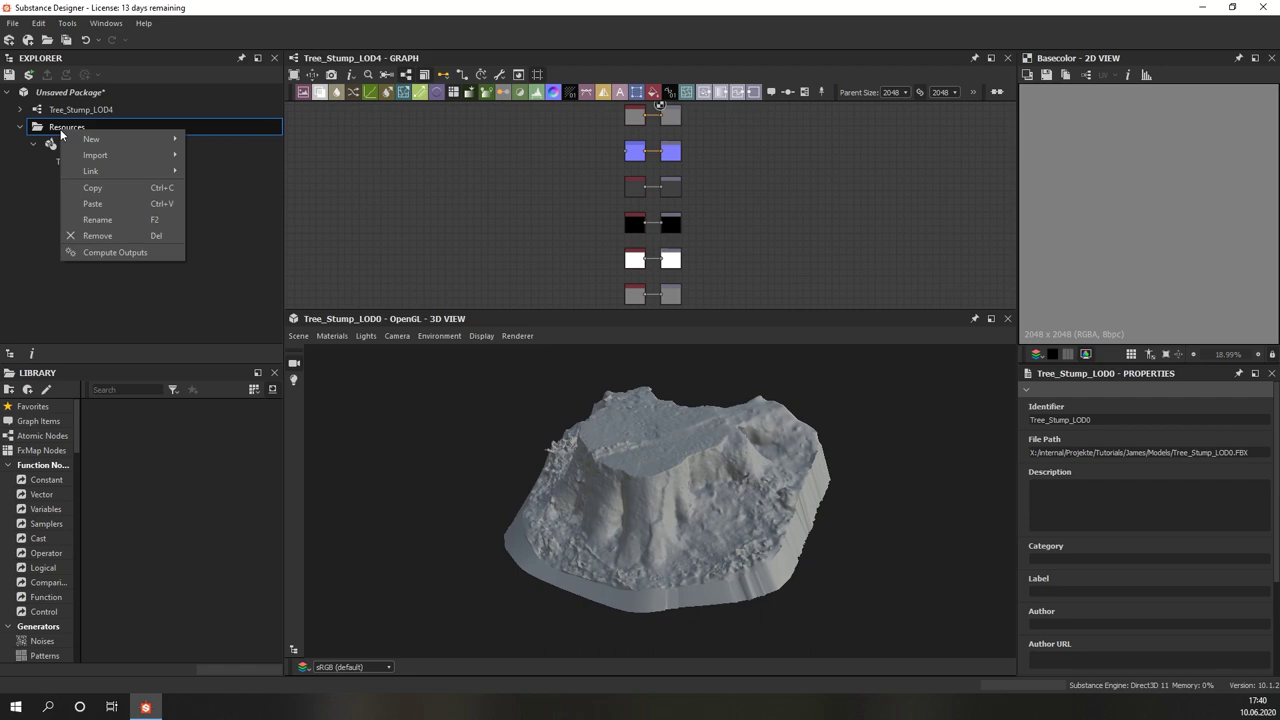
left_click(201, 167)
double_click(214, 130)
left_click(201, 167)
key("Escape")
double_click(110, 179)
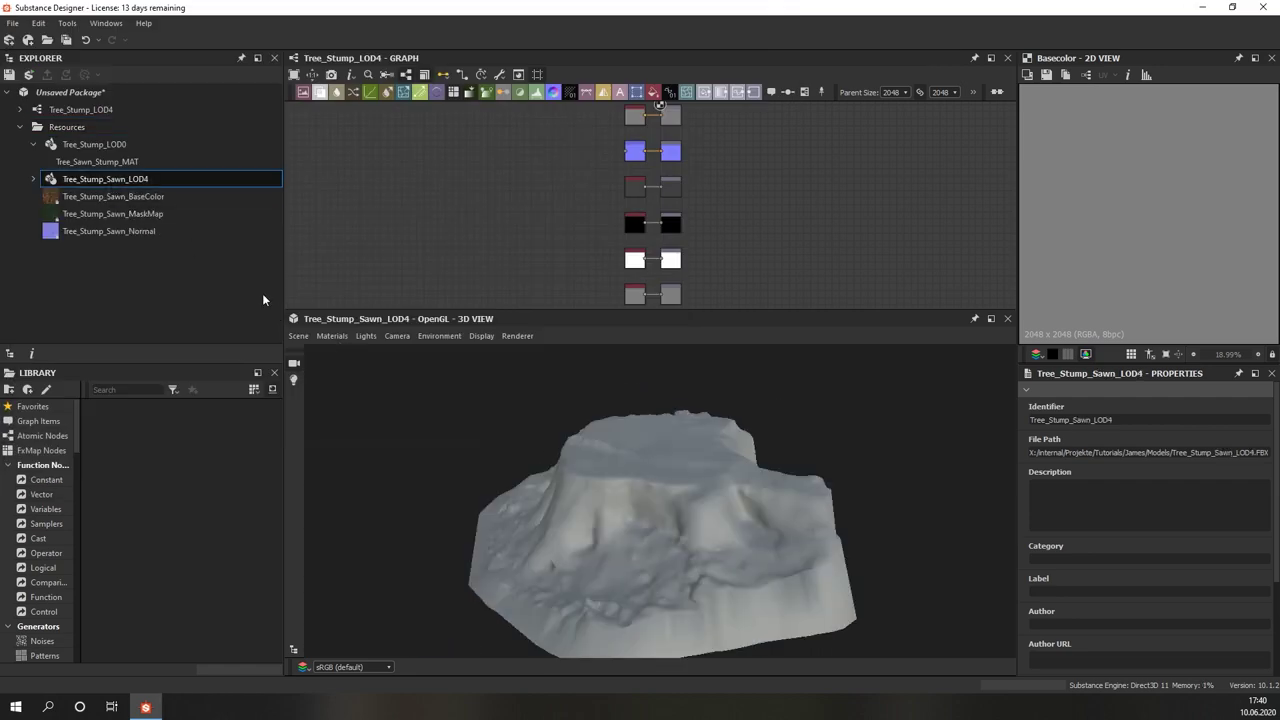
- Inspect the LOD4 stump's topology in wireframe, then return to shaded view
mouse_move(626, 549)
left_mouse_down()
mouse_move(693, 566)
mouse_move(677, 542)
mouse_move(697, 562)
mouse_move(625, 544)
mouse_move(688, 541)
mouse_move(536, 390)
left_mouse_up()
scroll(694, 550, "up", 2)
scroll(668, 538, "up", 5)
left_click(481, 336)
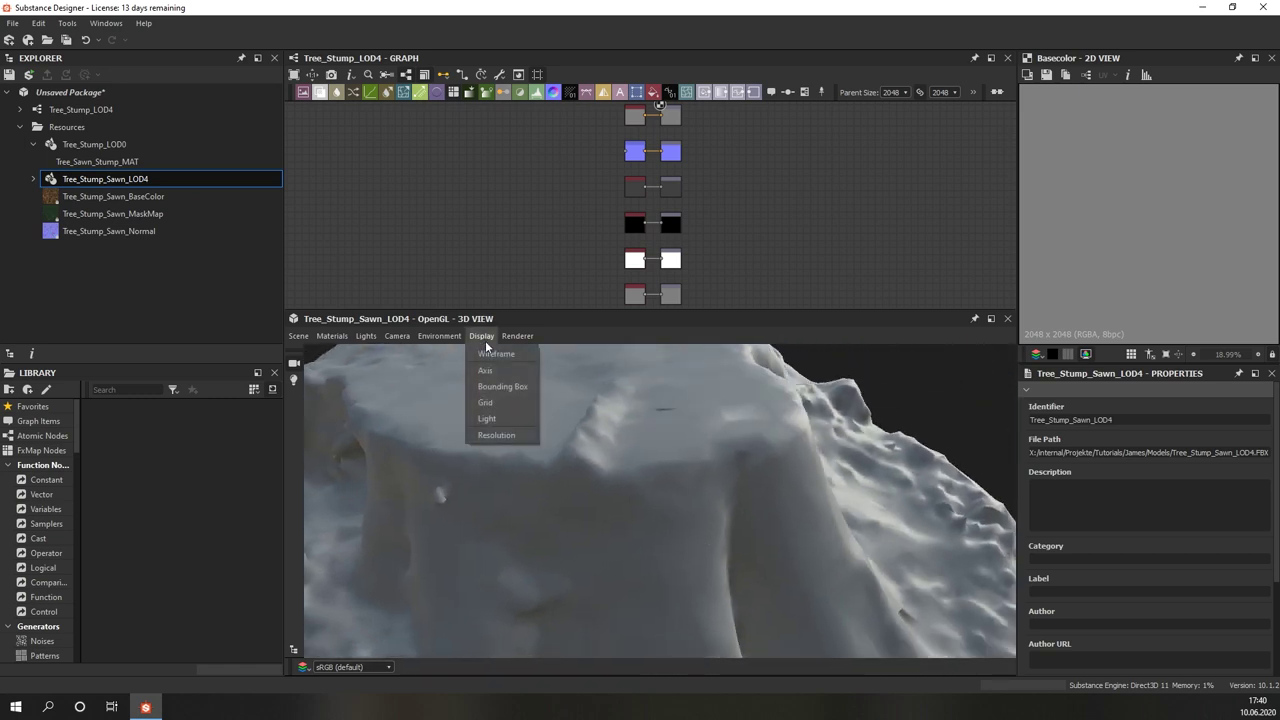
left_click(494, 353)
mouse_move(538, 470)
left_mouse_down()
mouse_move(608, 482)
mouse_move(595, 458)
mouse_move(529, 444)
mouse_move(366, 465)
mouse_move(562, 476)
mouse_move(593, 440)
left_mouse_up()
scroll(595, 443, "down", 2)
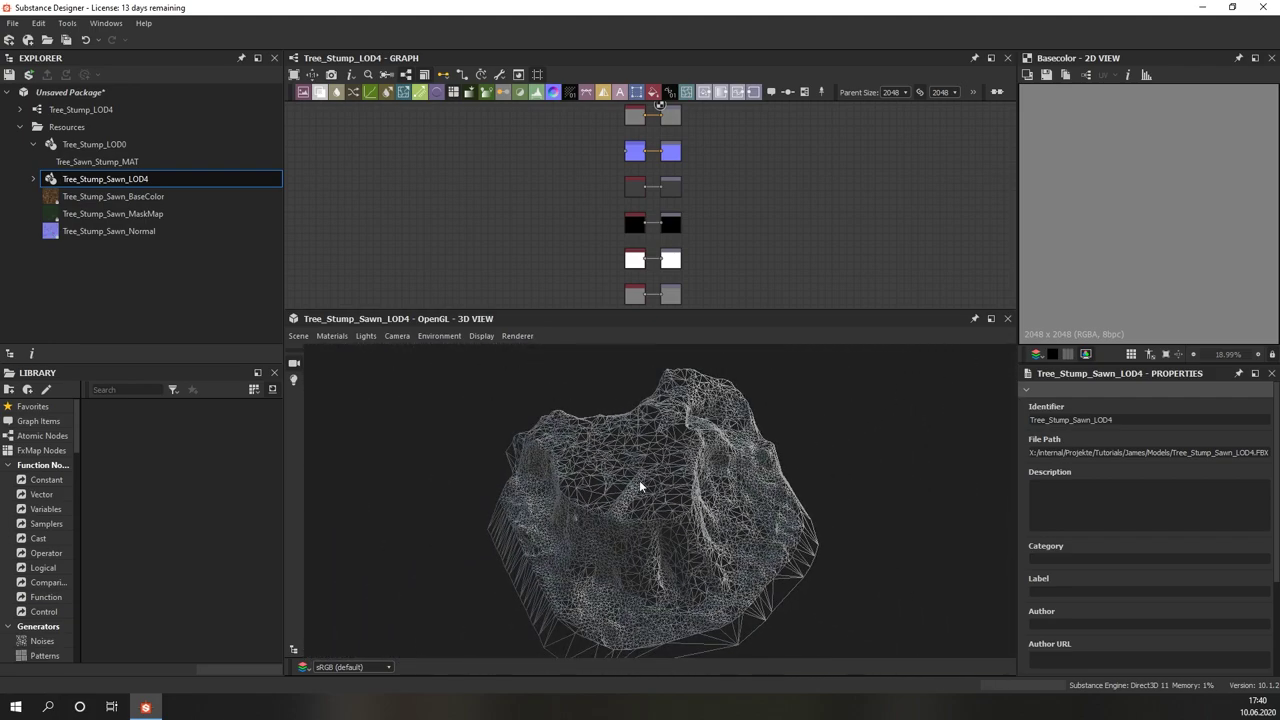
left_click_drag(639, 480, 478, 365)
left_click(483, 338)
- Open Bake model information for Tree_Stump_Sawn_LOD4 and set Tree_Stump_LOD0 from Resources as high-definition mesh
left_click_drag(696, 508, 640, 490)
right_click(80, 177)
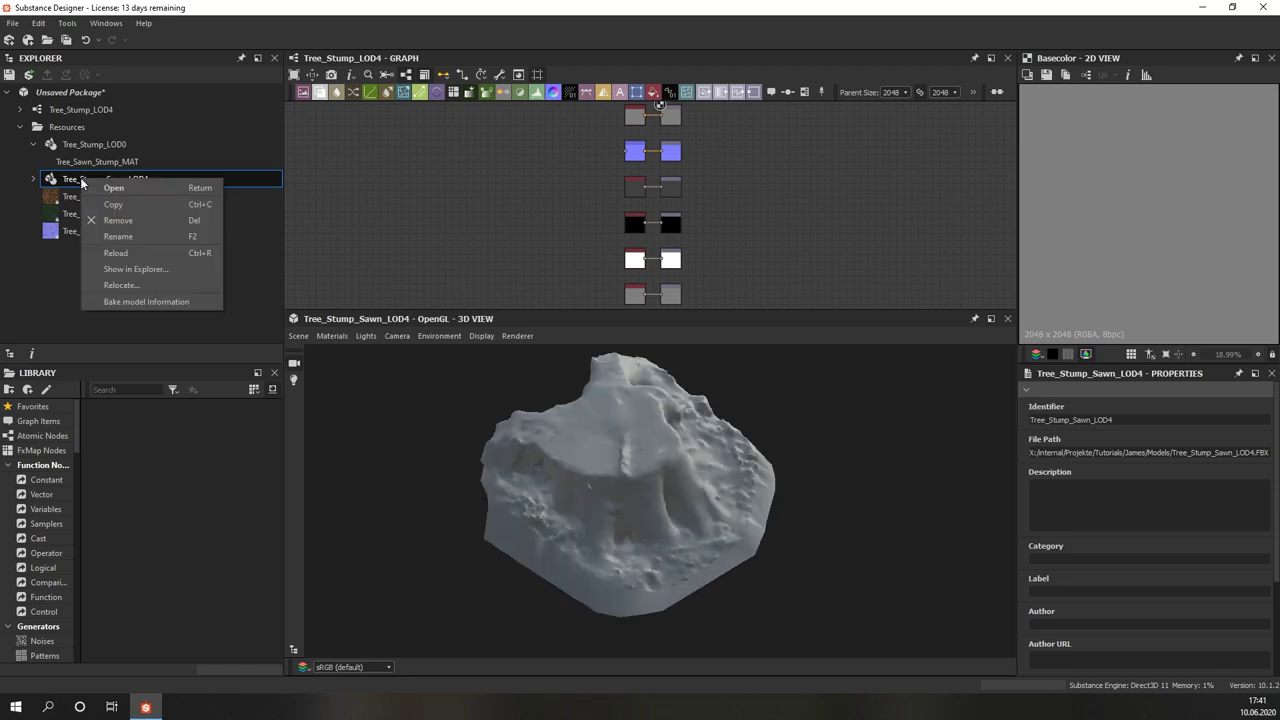
left_click(189, 301)
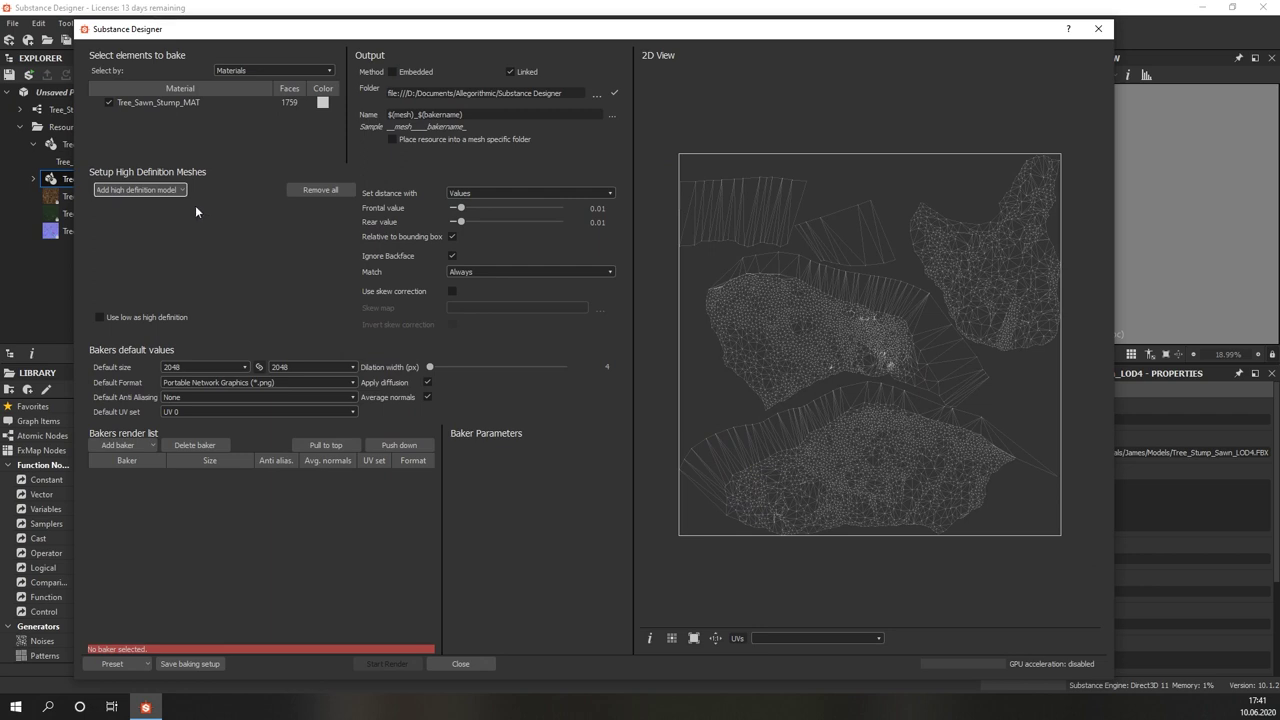
left_click(181, 193)
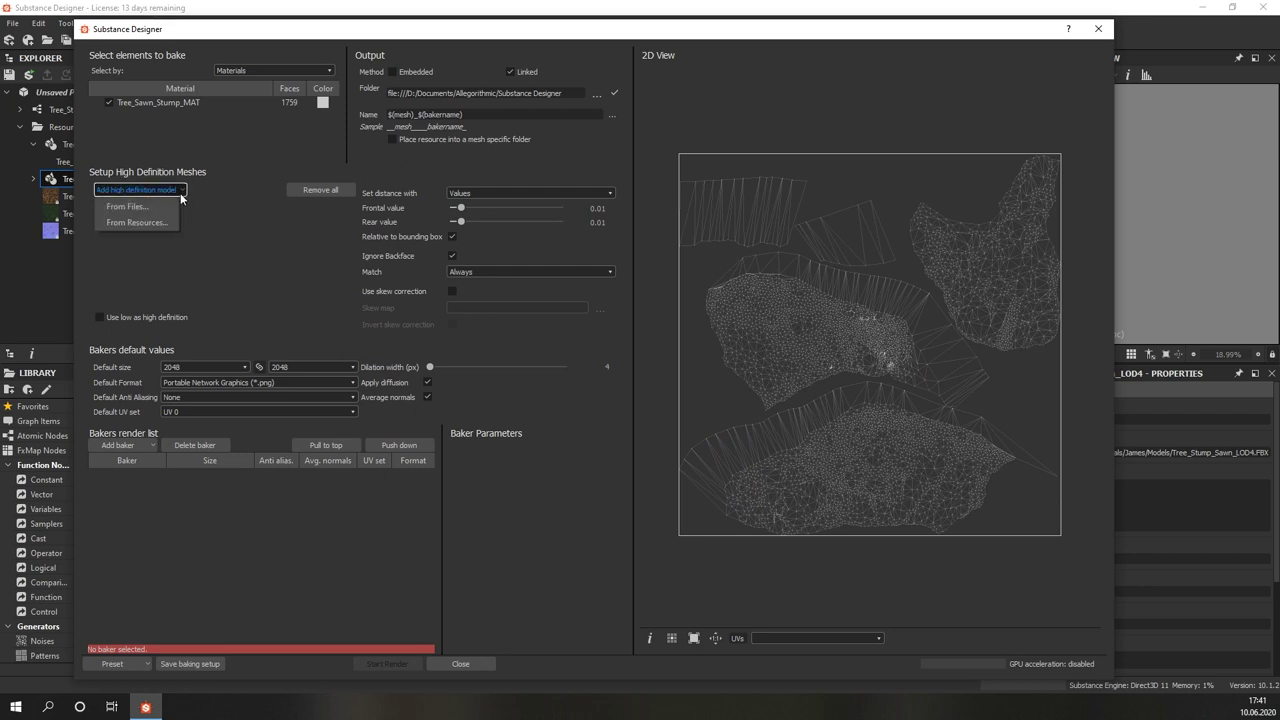
left_click(157, 223)
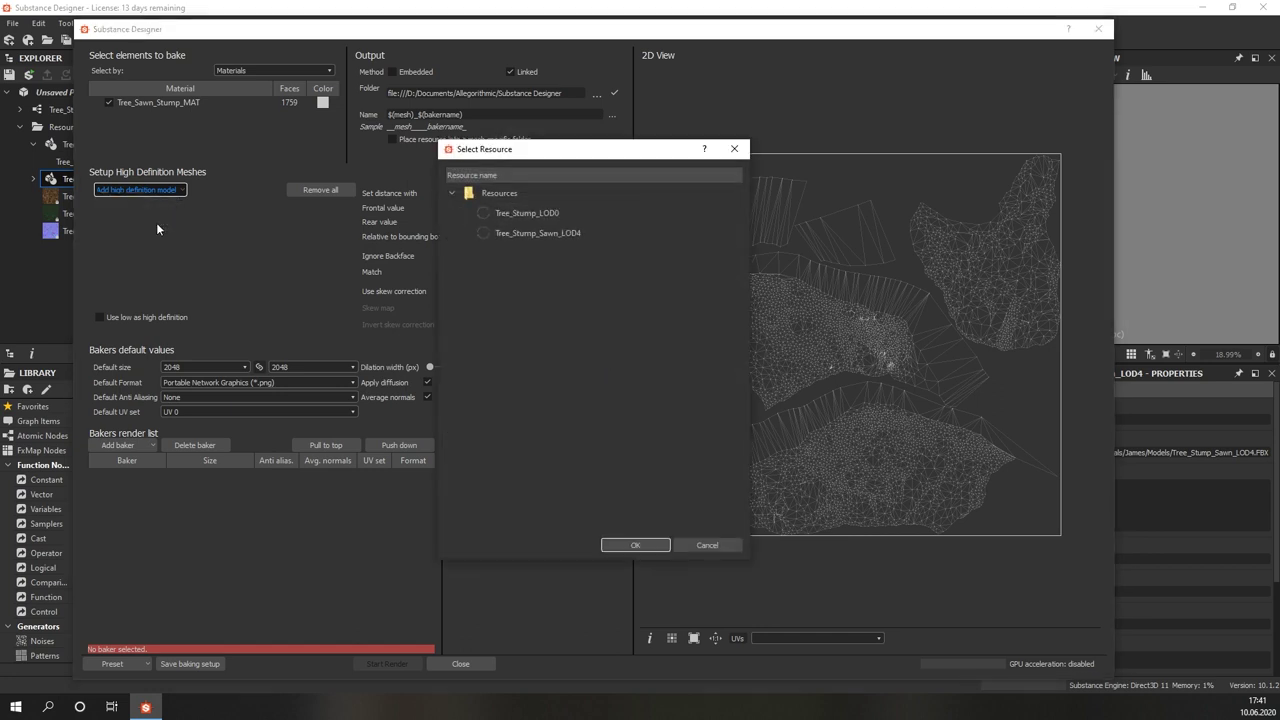
double_click(522, 207)
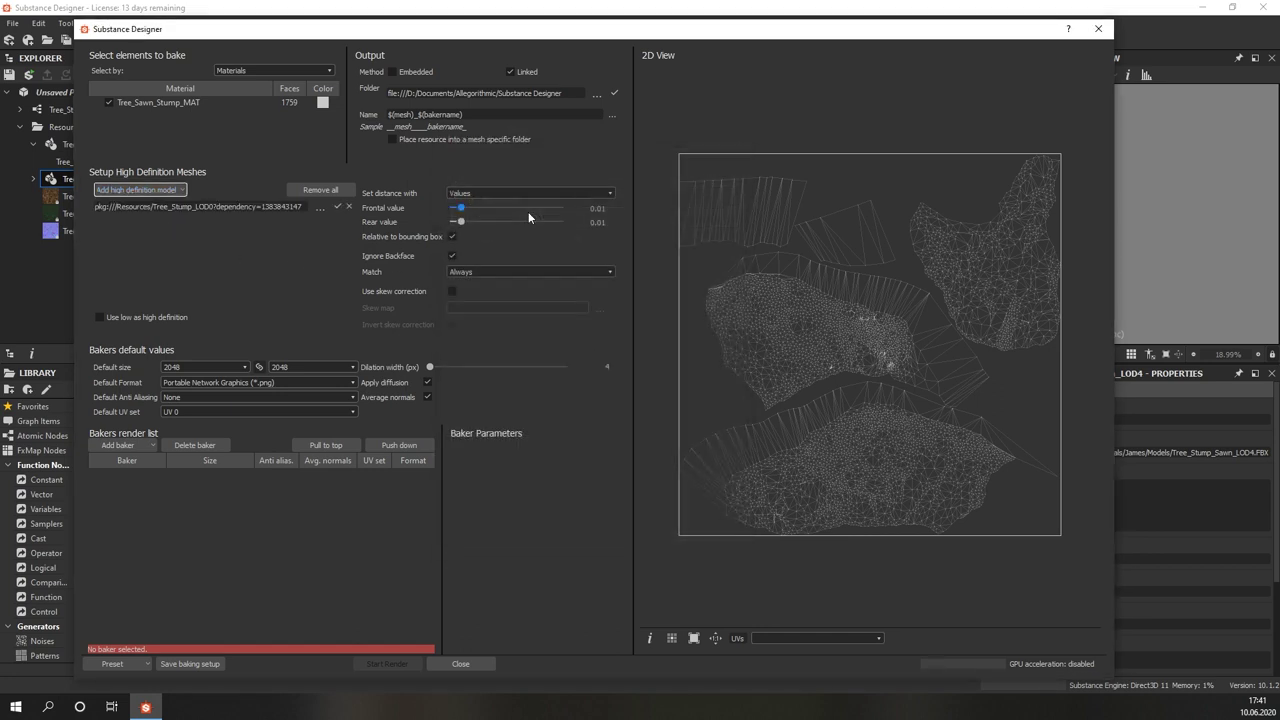
- Add a Normal Map baker and three Transferred Texture bakers to the LOD4 bake list
left_click(142, 447)
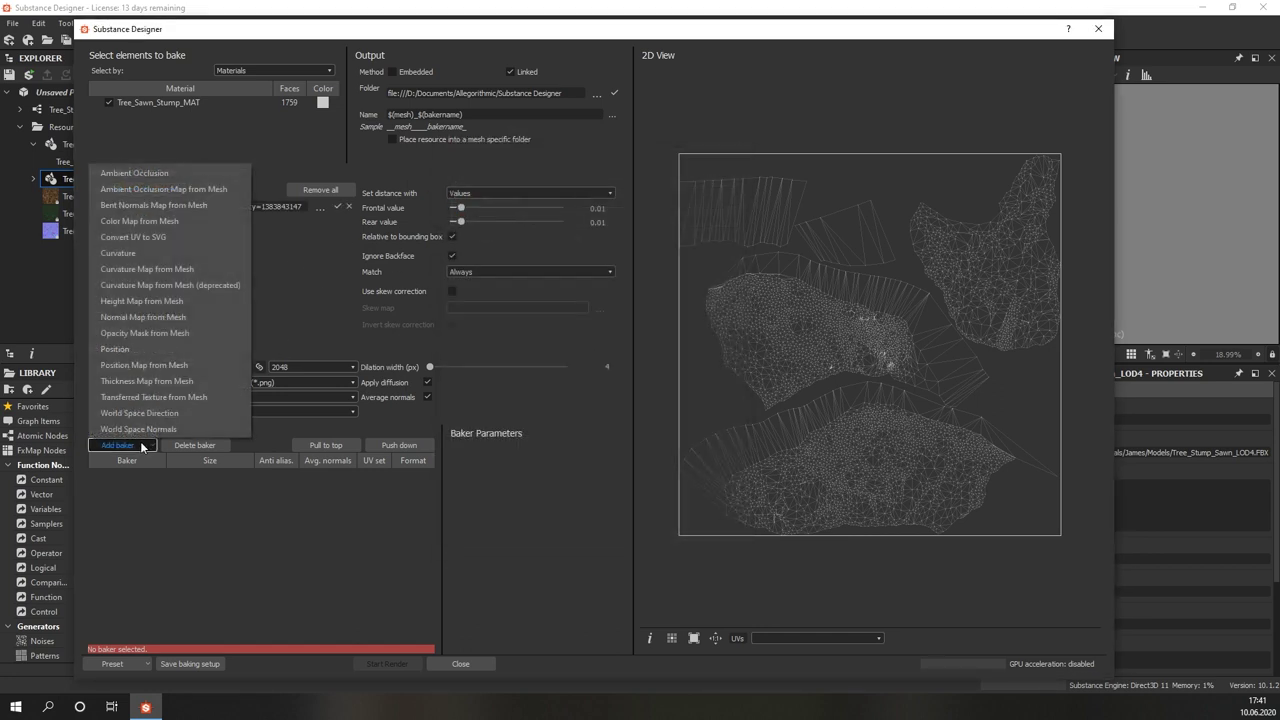
left_click(170, 316)
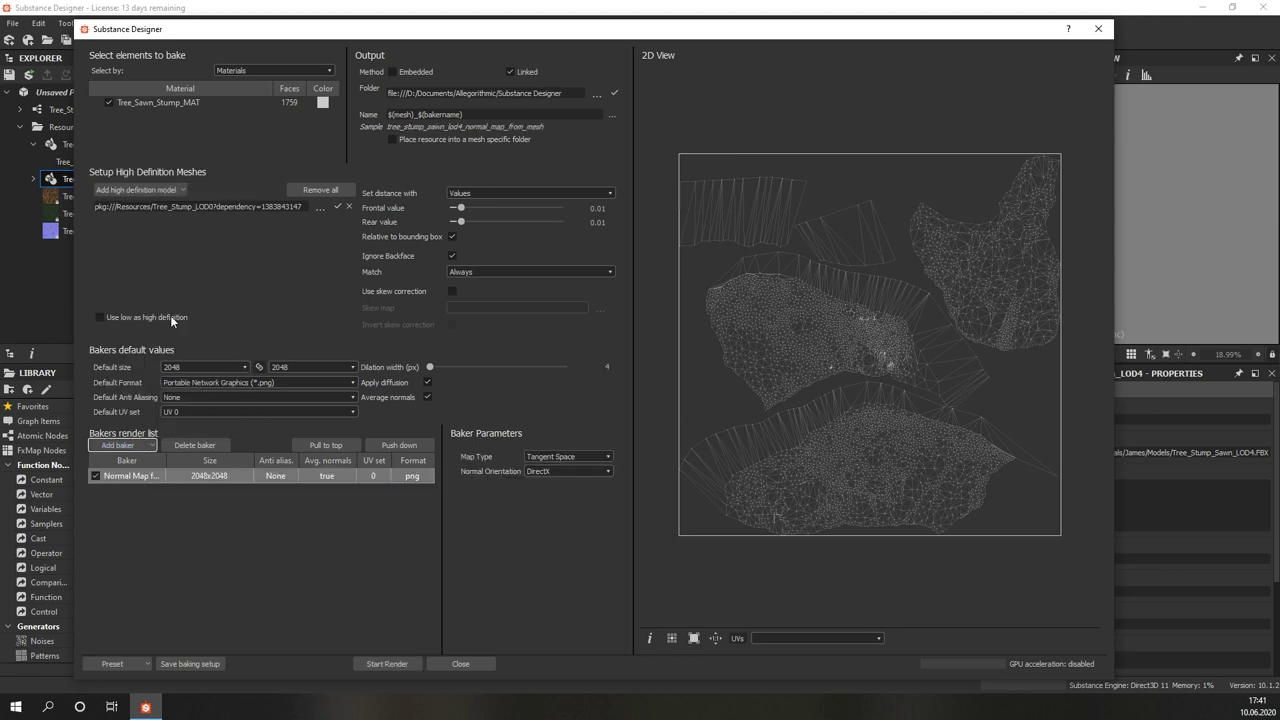
left_click(118, 445)
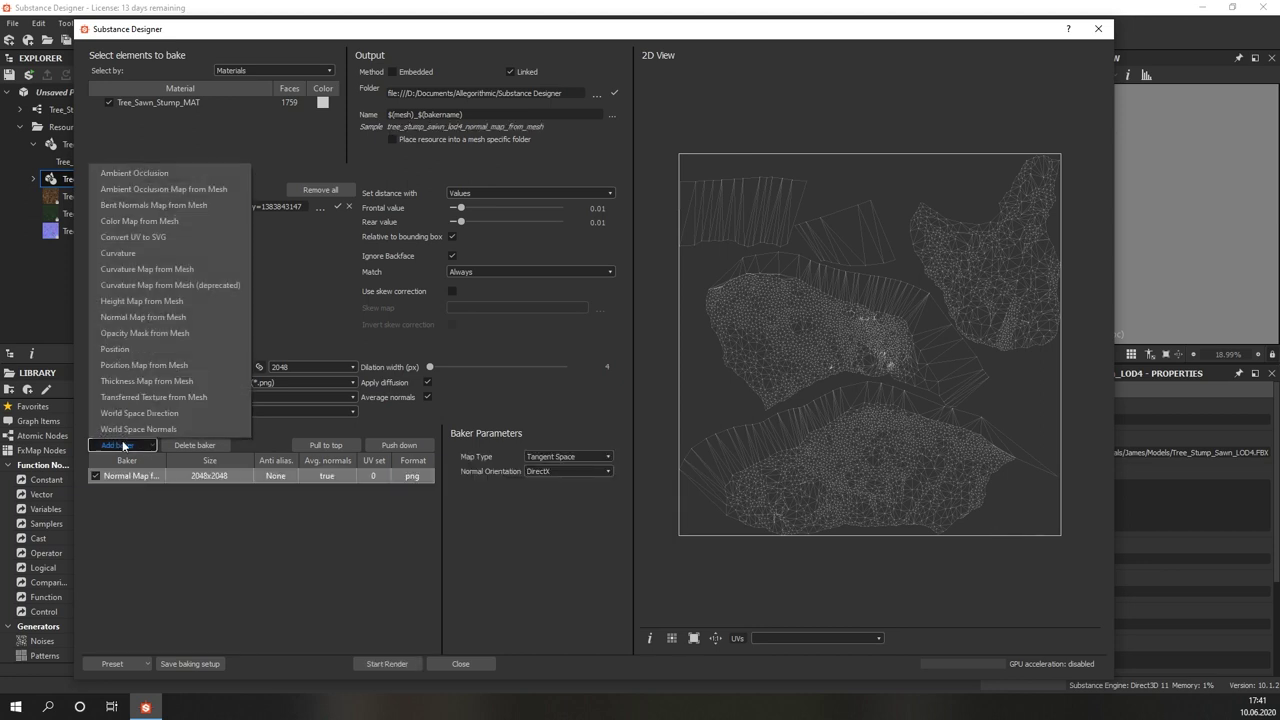
left_click(155, 396)
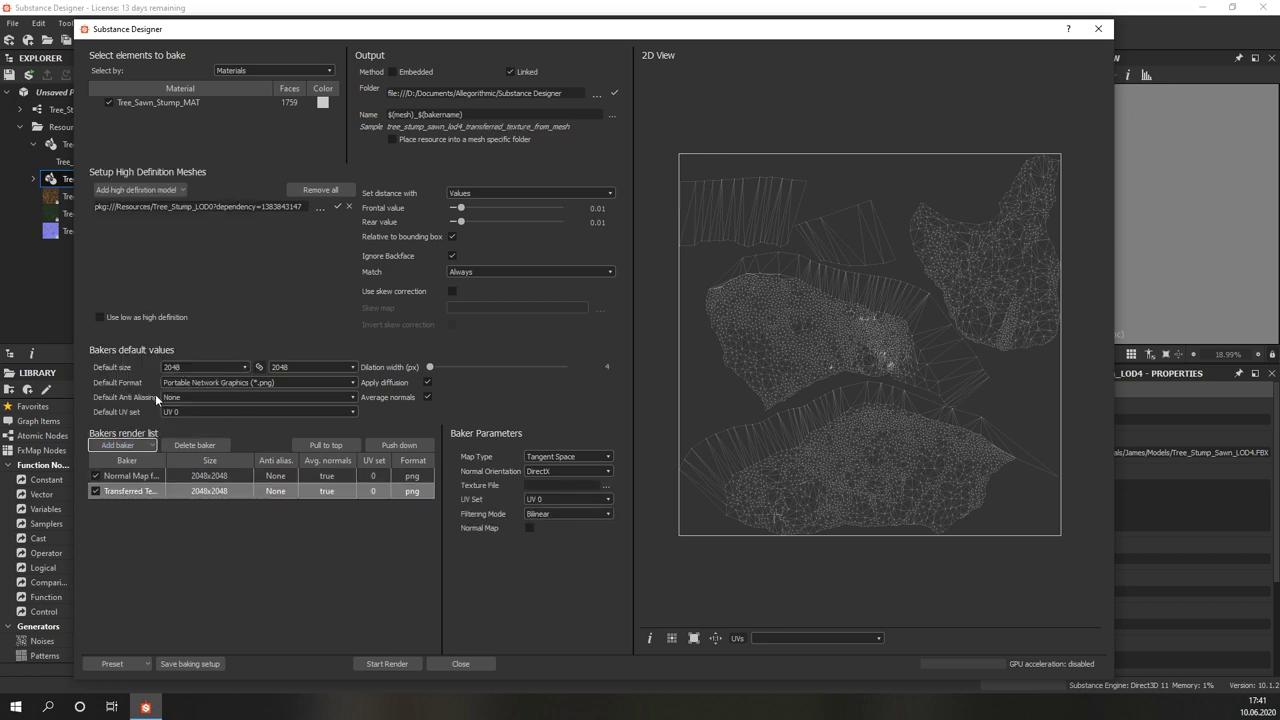
left_click(148, 445)
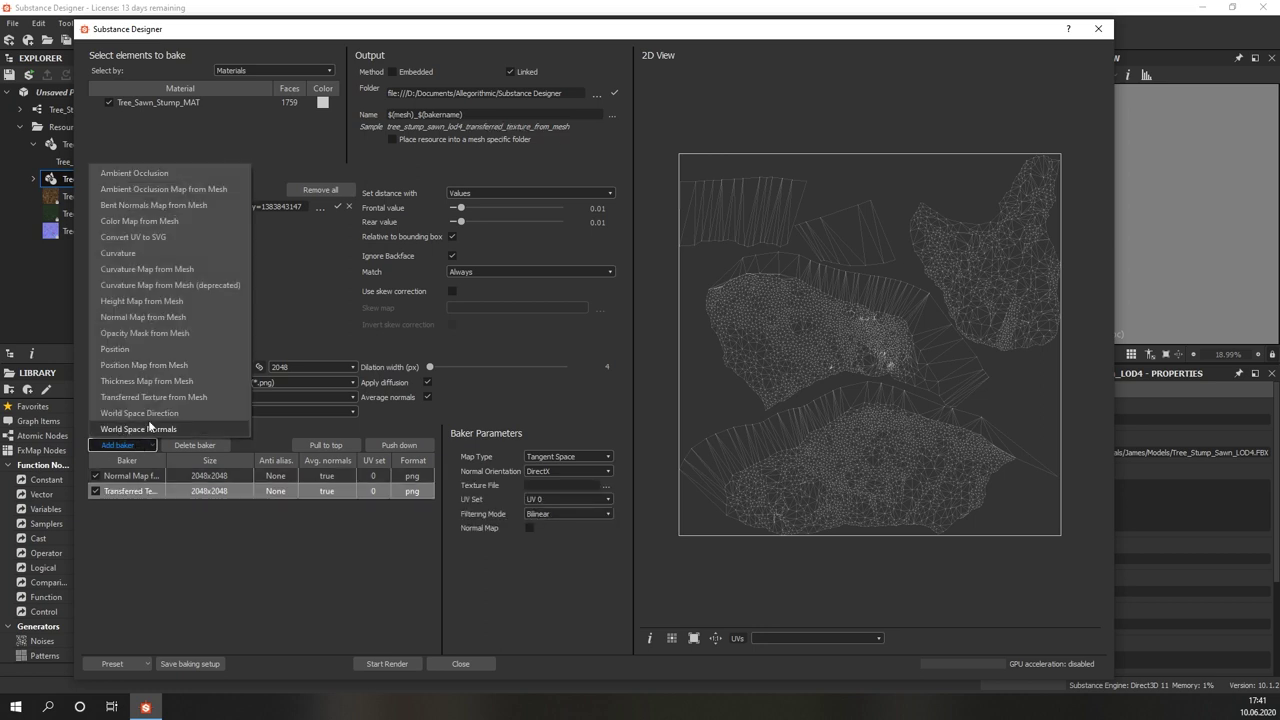
left_click(196, 397)
left_click(148, 447)
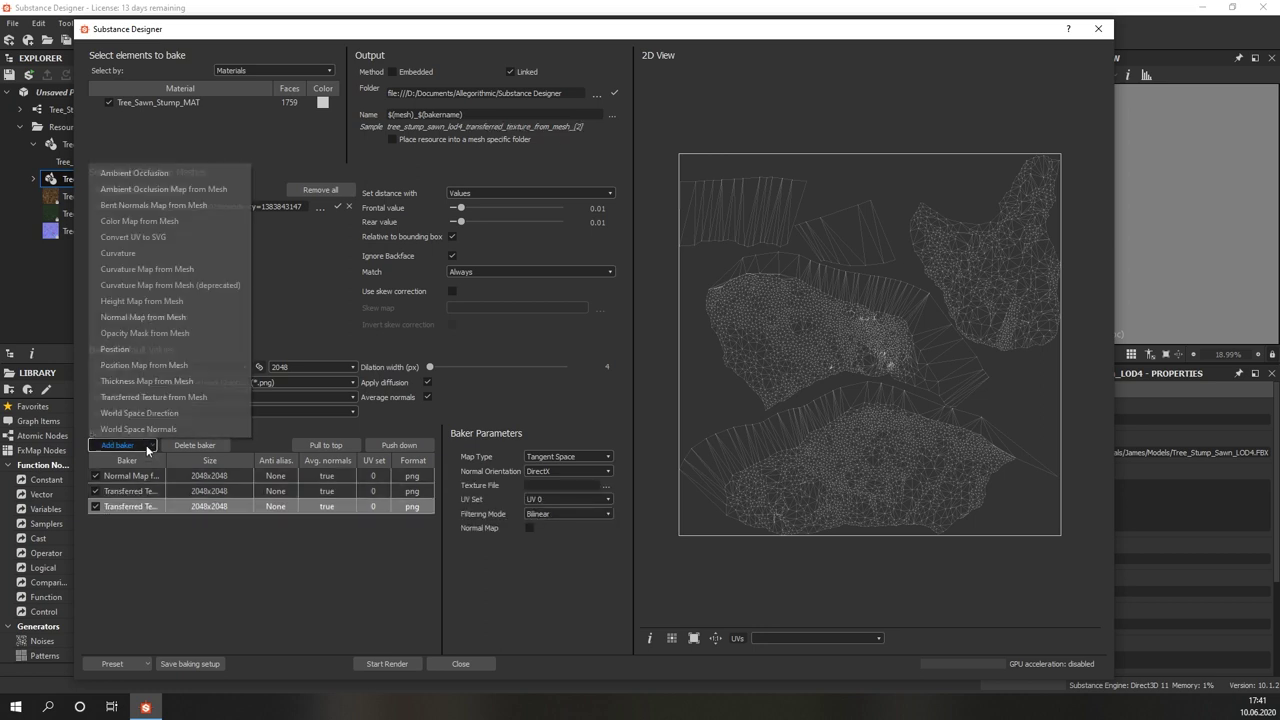
left_click(202, 398)
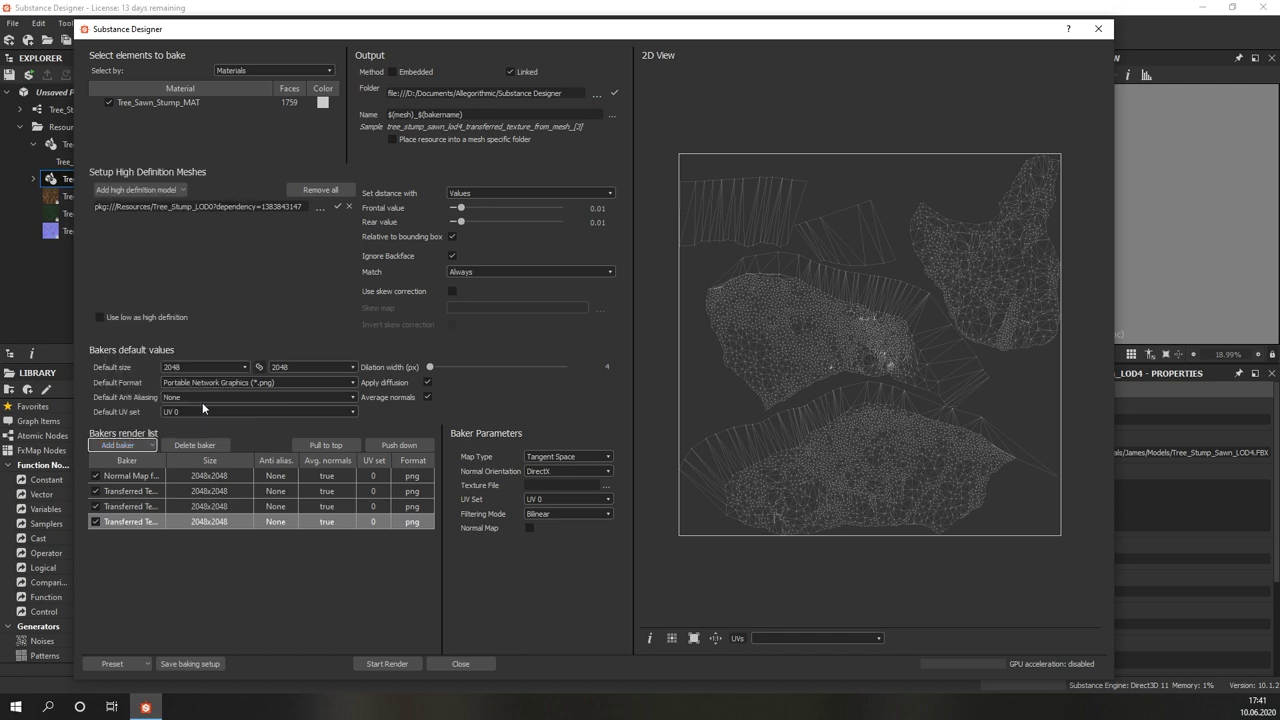
- Set the transferred-texture bakers' source textures to the LOD0 scan resource
left_click(132, 491)
left_click(605, 485)
left_click(705, 515)
double_click(571, 249)
left_click(131, 507)
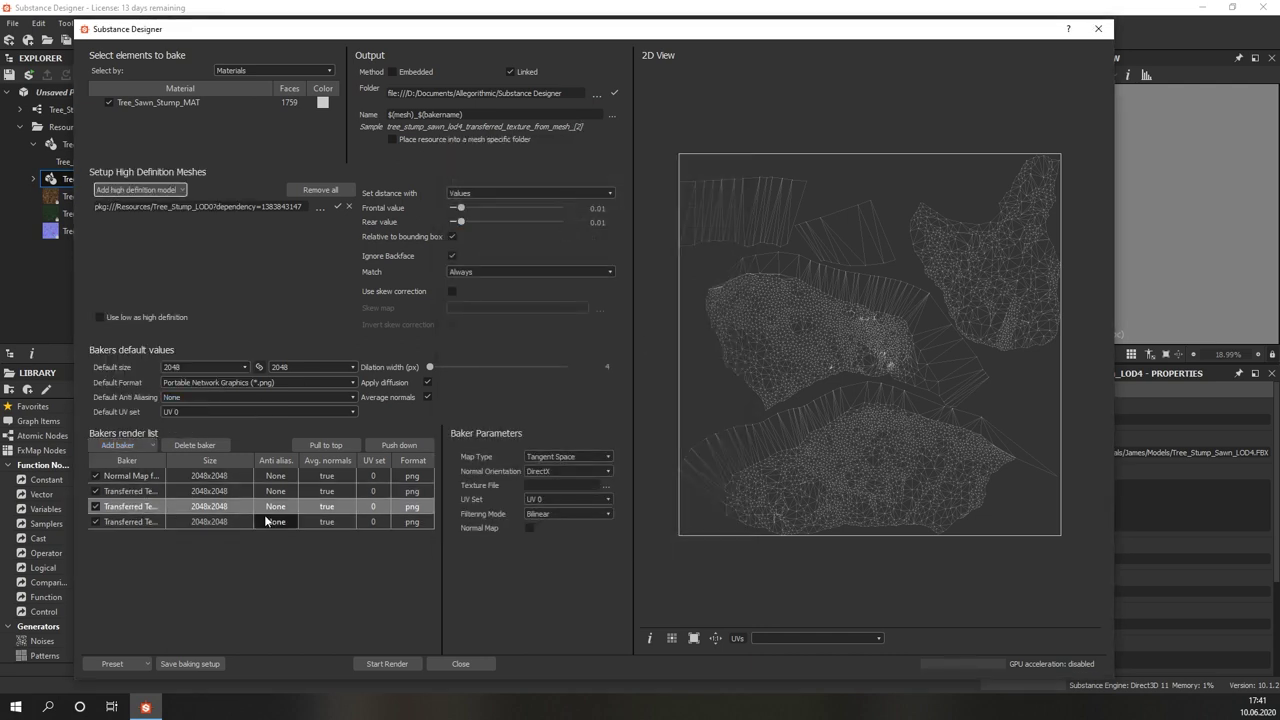
left_click(605, 485)
left_click(640, 516)
double_click(563, 240)
left_click(133, 522)
left_click(607, 485)
left_click(640, 516)
double_click(543, 254)
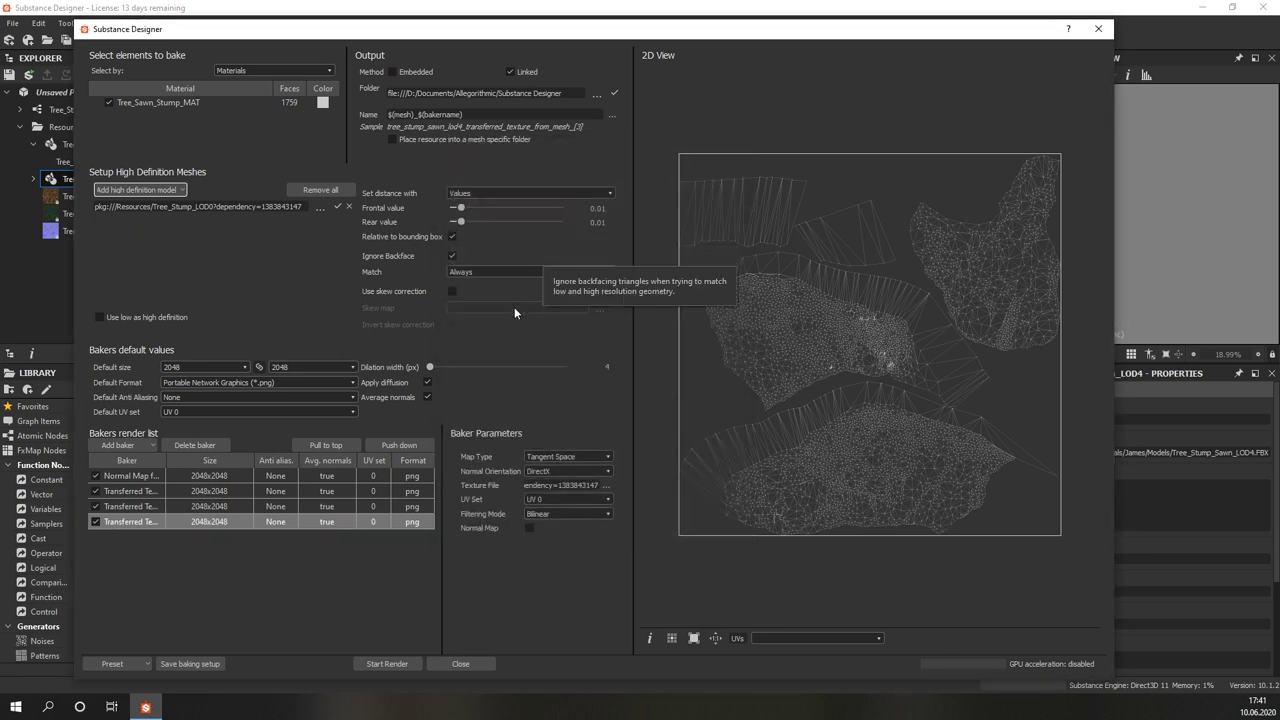
- Bake the LOD4 maps, then rebake with frontal and rear distances of 0.04
left_click(386, 664)
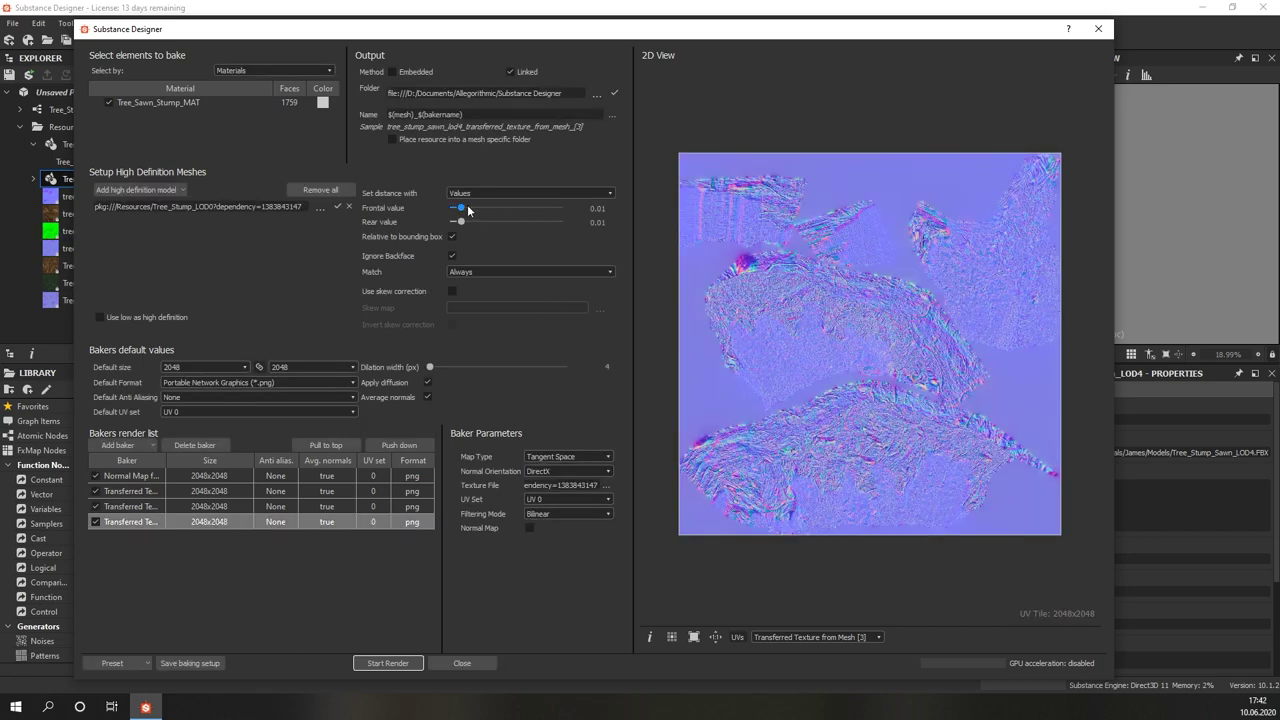
left_click_drag(493, 206, 500, 222)
left_click(374, 662)
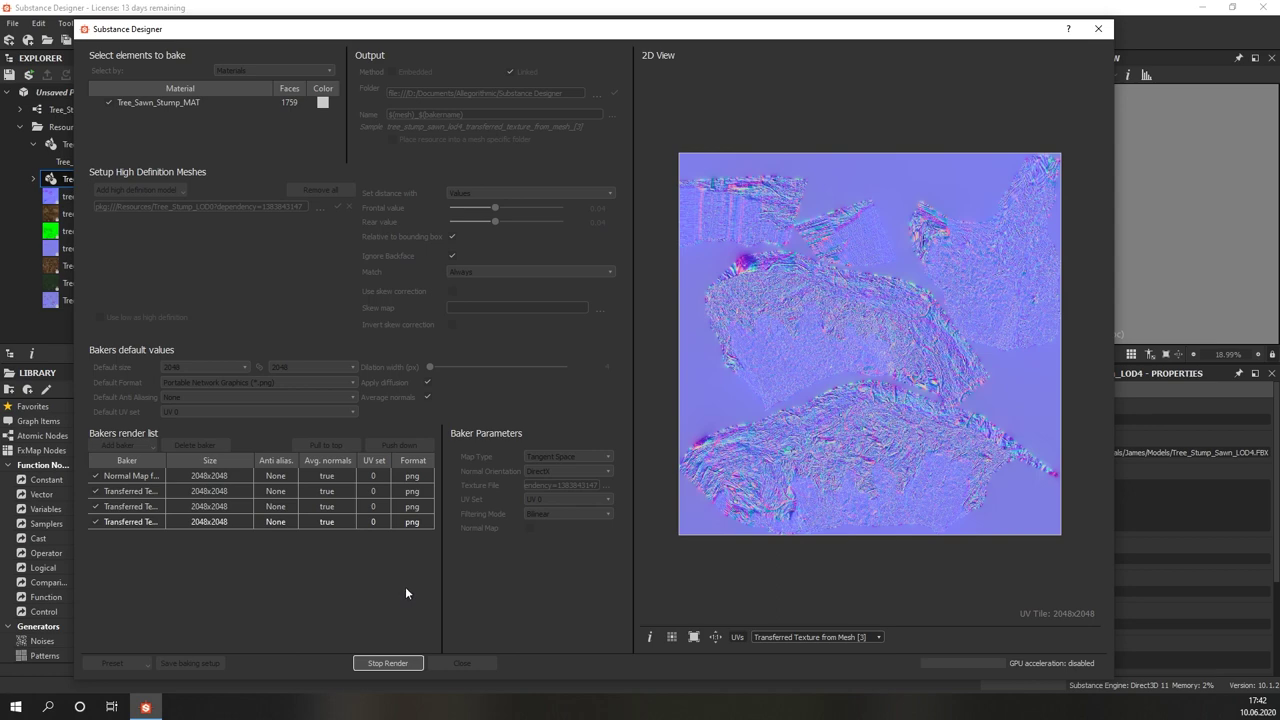
- Save the current baking settings as a preset file
left_click(143, 666)
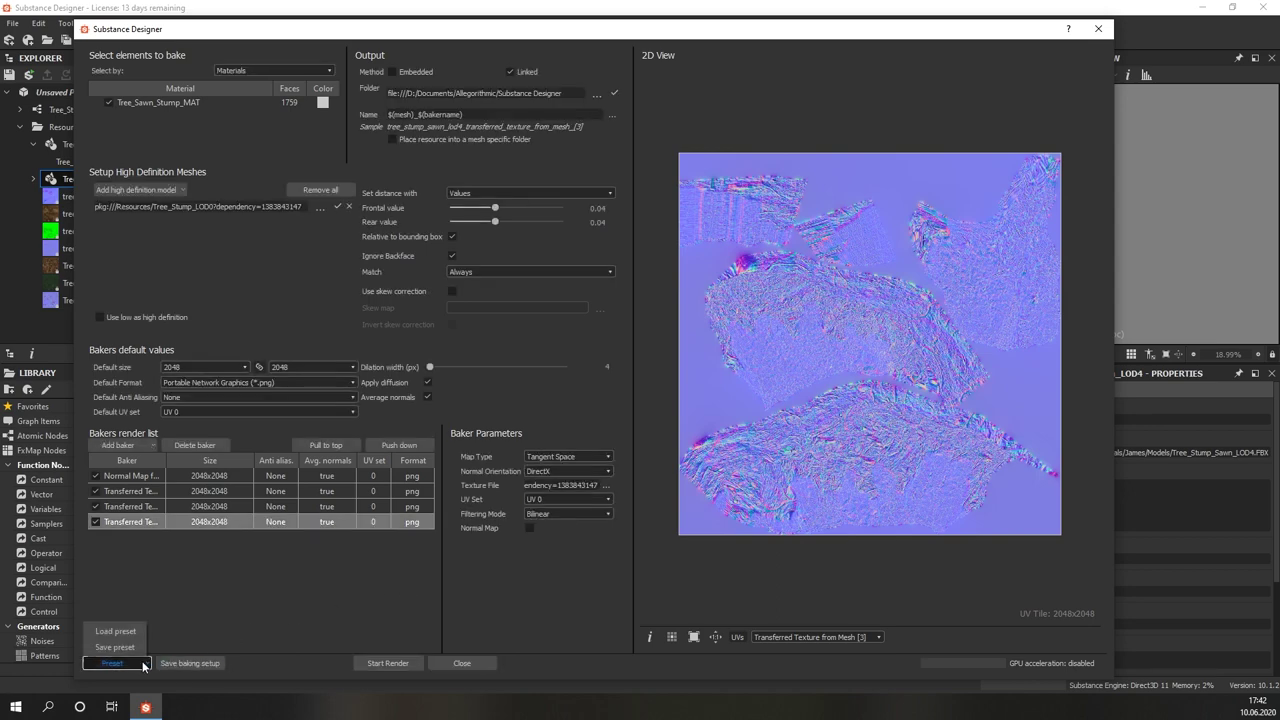
left_click(115, 647)
type("stump_baking_set")
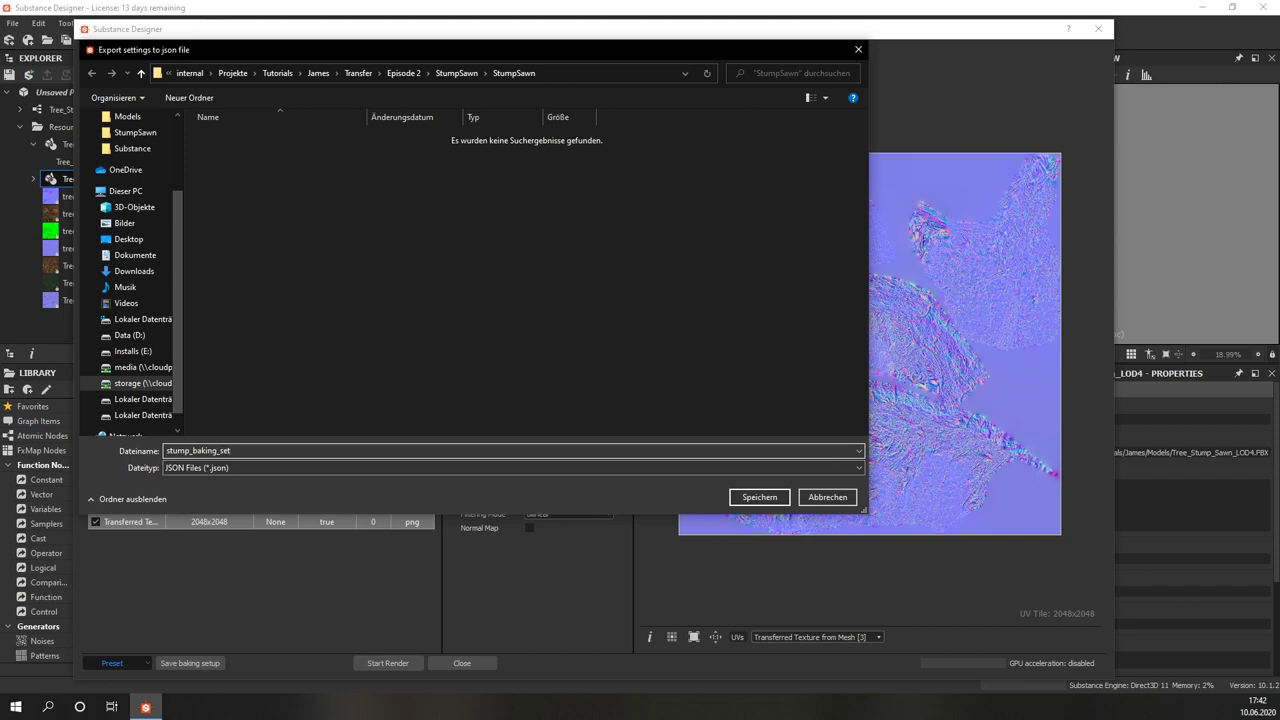
key("Return")
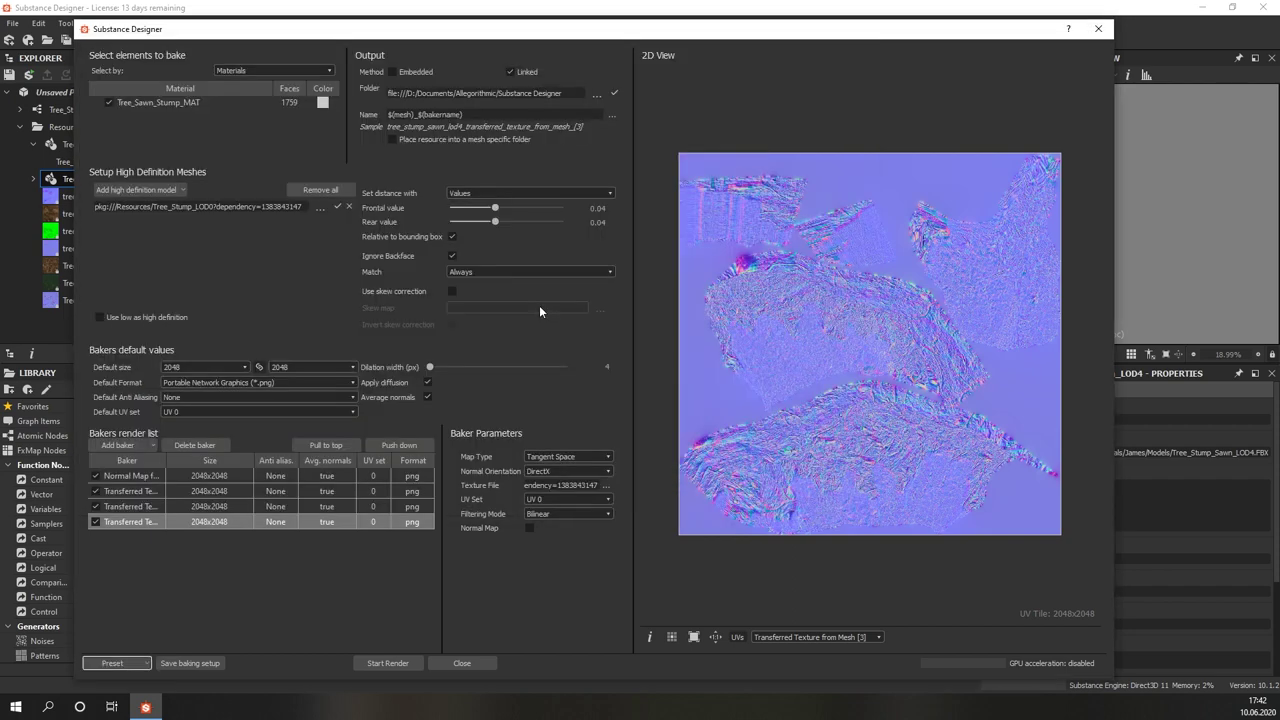
- Close the baker and place the baked LOD4 bitmaps in the graph, deleting the unneeded blue one
left_click(462, 664)
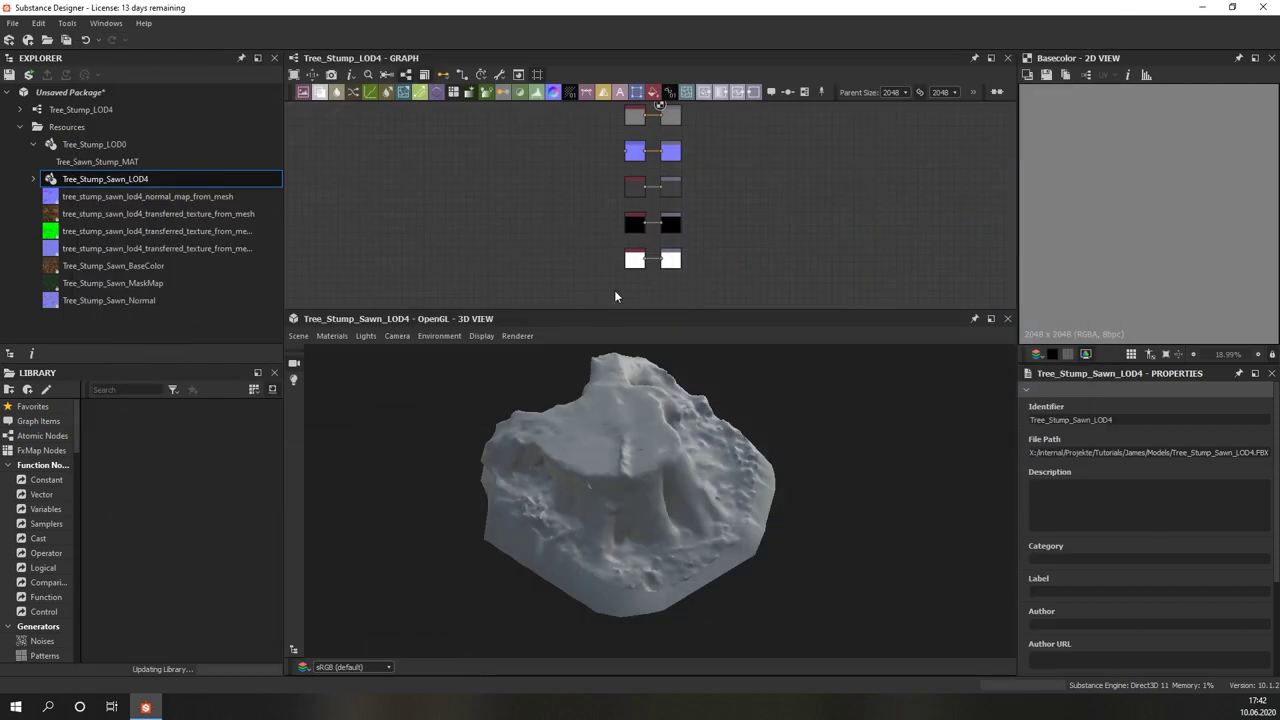
scroll(602, 281, "up", 3)
left_click_drag(150, 213, 578, 193)
left_click_drag(150, 248, 562, 190)
key("Delete")
- Split the mask with an RGBA Split node and wire the maps to the material outputs
left_click(125, 389)
type("rgba")
left_click_drag(148, 425, 571, 200)
left_click_drag(150, 231, 597, 190)
left_click(77, 110)
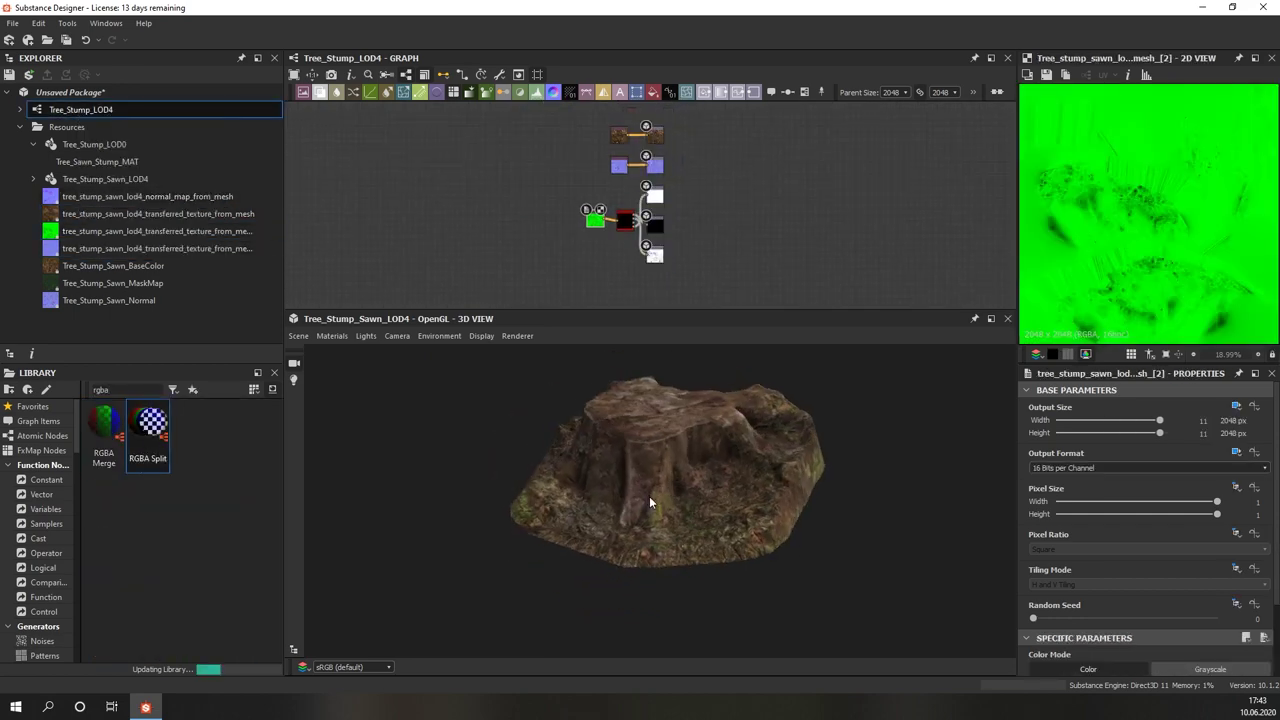
mouse_move(649, 496)
left_mouse_down()
mouse_move(699, 490)
mouse_move(686, 481)
left_mouse_up()
scroll(686, 481, "up", 2)
mouse_move(600, 436)
left_mouse_down()
mouse_move(647, 515)
mouse_move(588, 495)
mouse_move(680, 498)
left_mouse_up()
scroll(515, 171, "up", 5)
- Replace the remap with a Normal Blend node before the Normal output, fed by both normal maps
key("ctrl+z")
left_click_drag(147, 196, 450, 280)
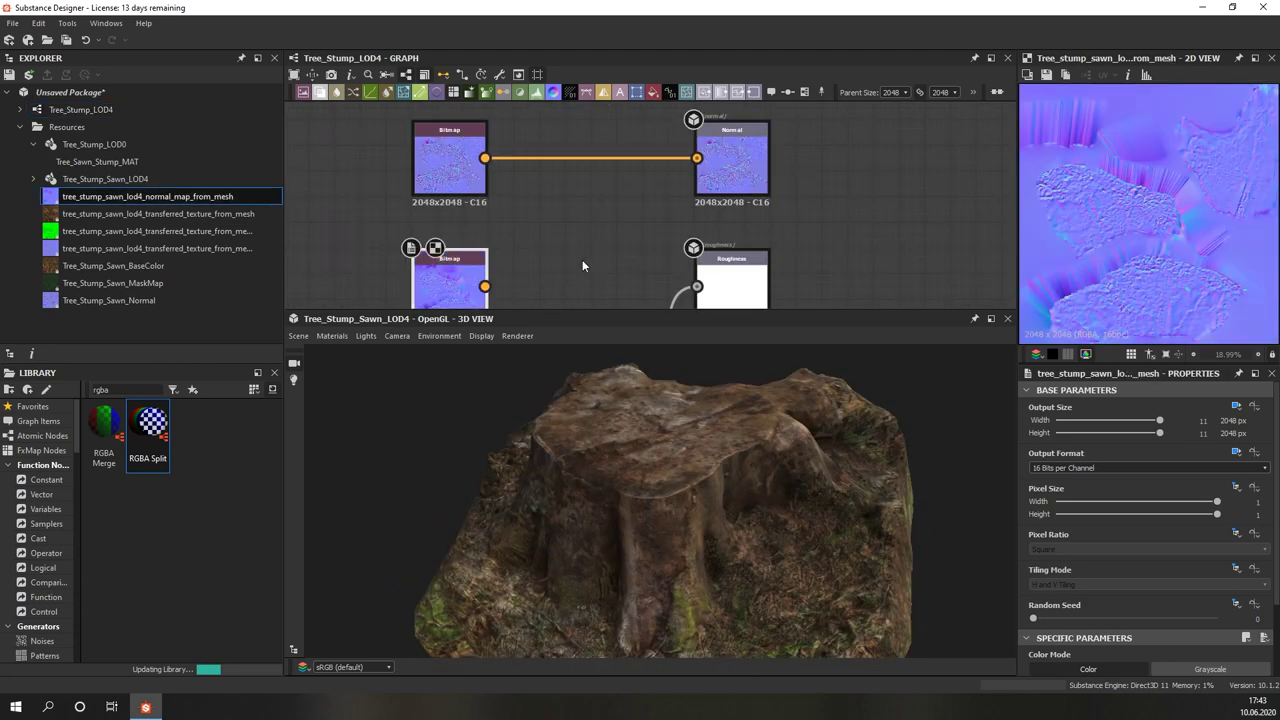
type("normal blend")
mouse_move(147, 425)
left_mouse_down()
mouse_move(563, 229)
mouse_move(603, 158)
left_mouse_up()
left_click_drag(483, 160, 568, 141)
left_click_drag(484, 286, 568, 157)
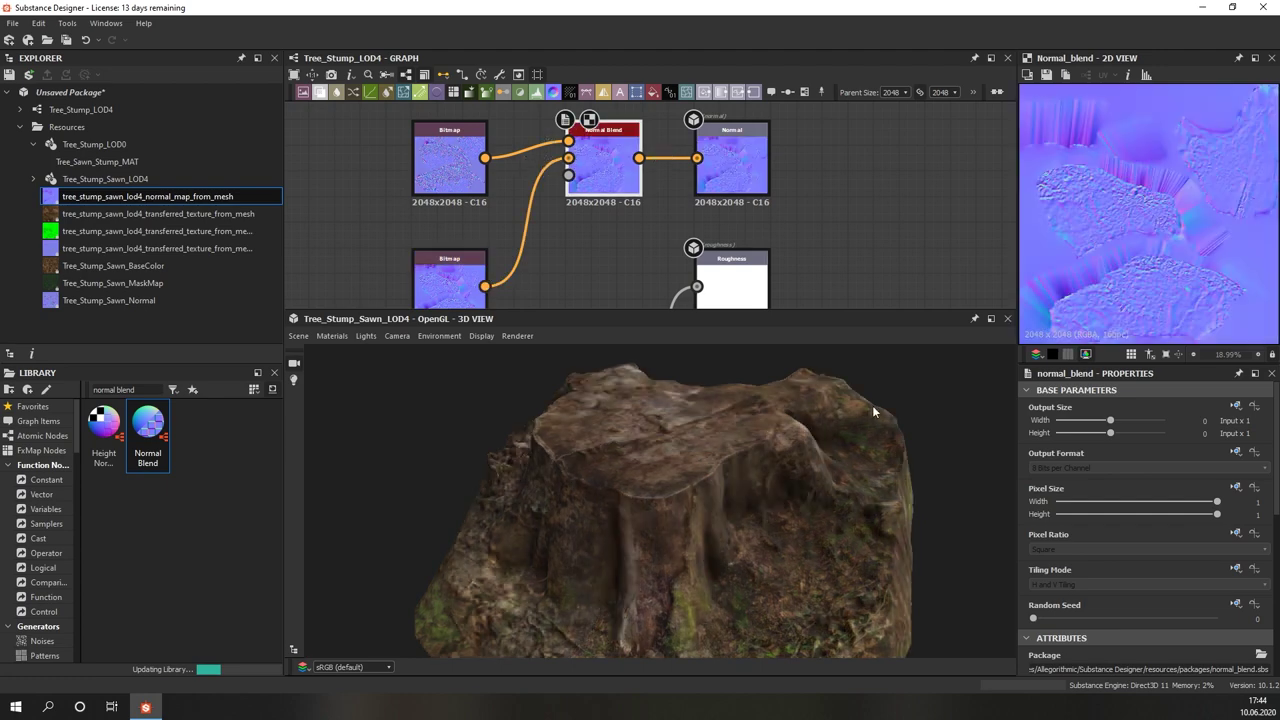
- Set the Normal Blend opacity to 0.5 and save the combined normal as an image
scroll(1150, 500, "down", 5)
left_click_drag(1216, 611, 1120, 612)
scroll(736, 521, "up", 3)
scroll(704, 452, "up", 5)
scroll(680, 440, "down", 5)
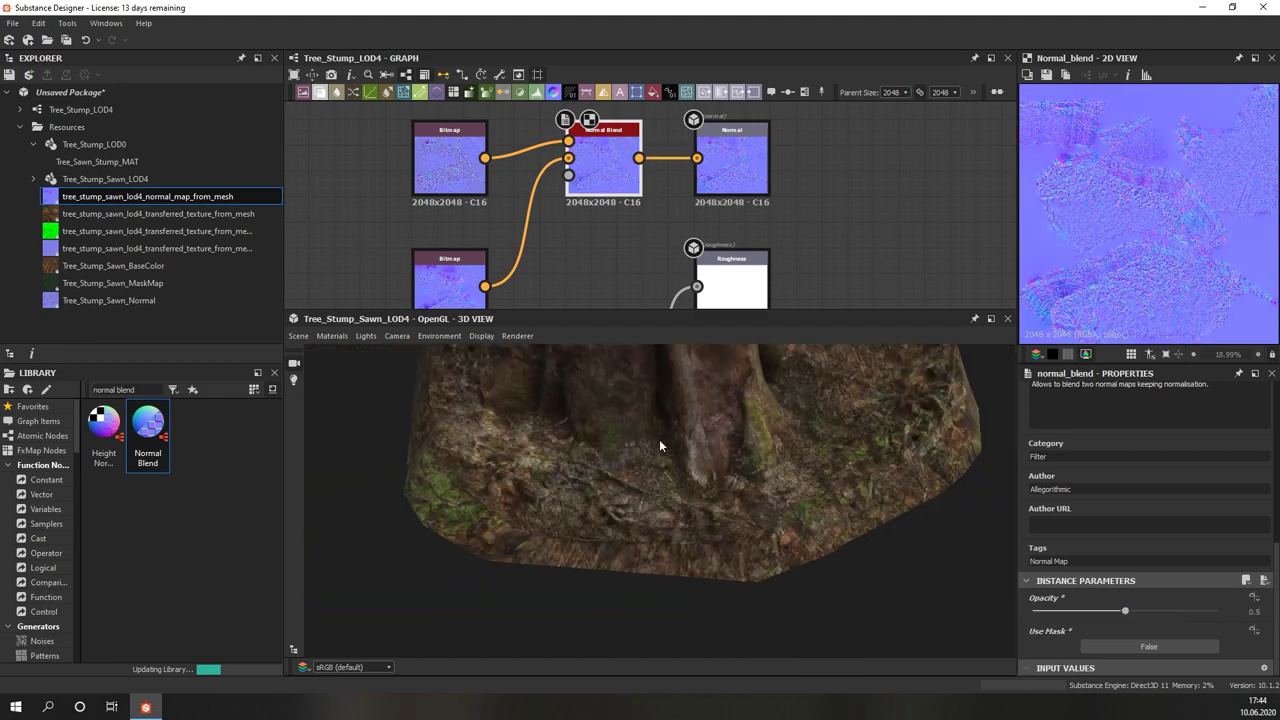
scroll(738, 481, "down", 3)
left_click_drag(738, 481, 685, 458)
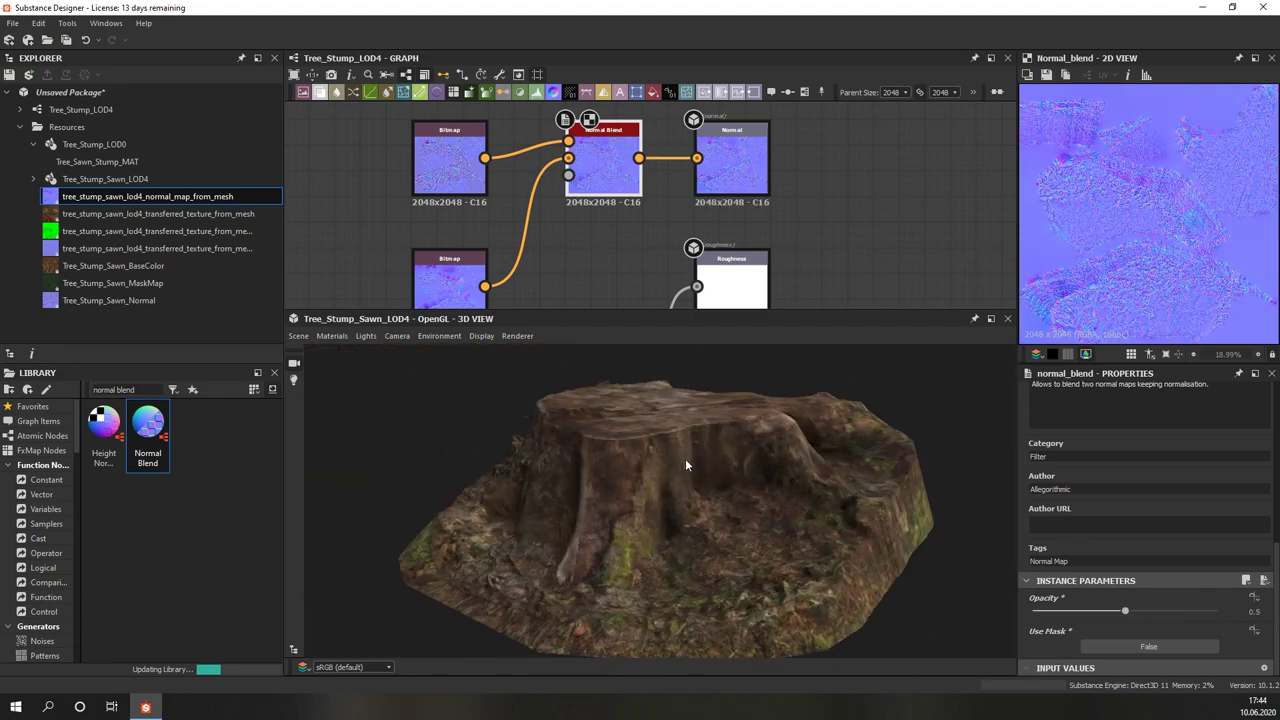
left_click(1046, 74)
type("lod4_combined_normal")
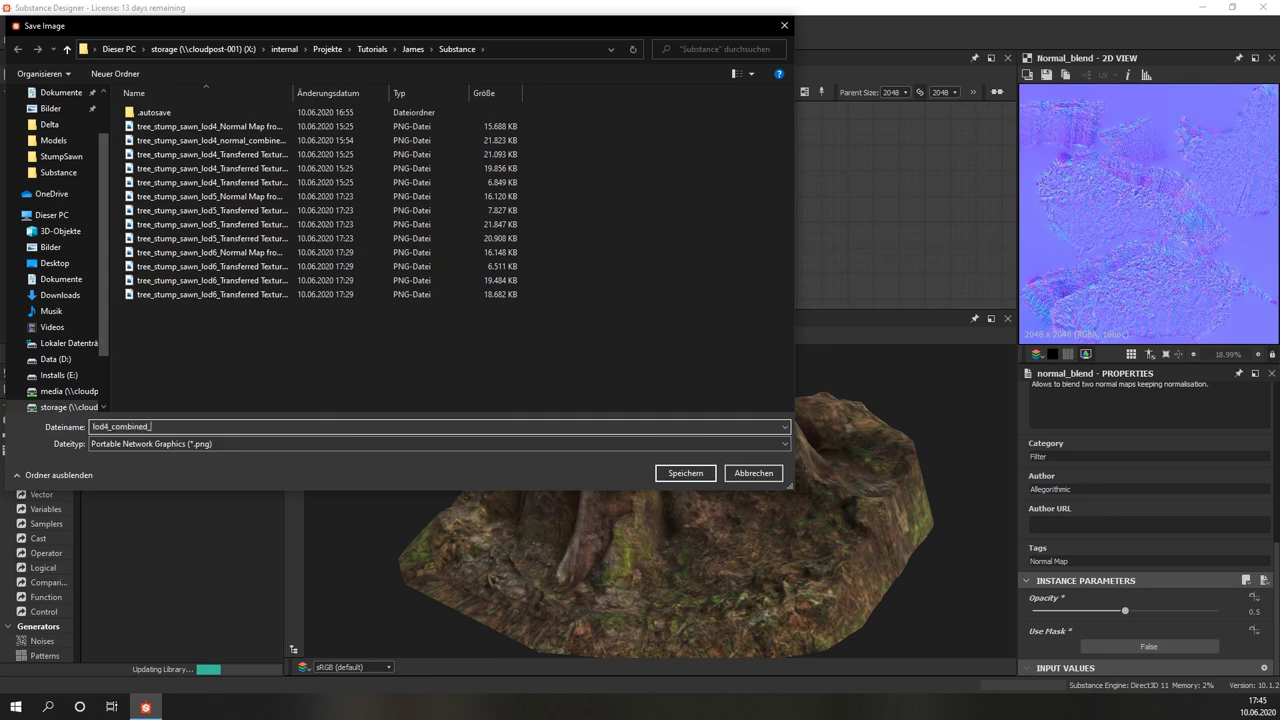
key("Return")
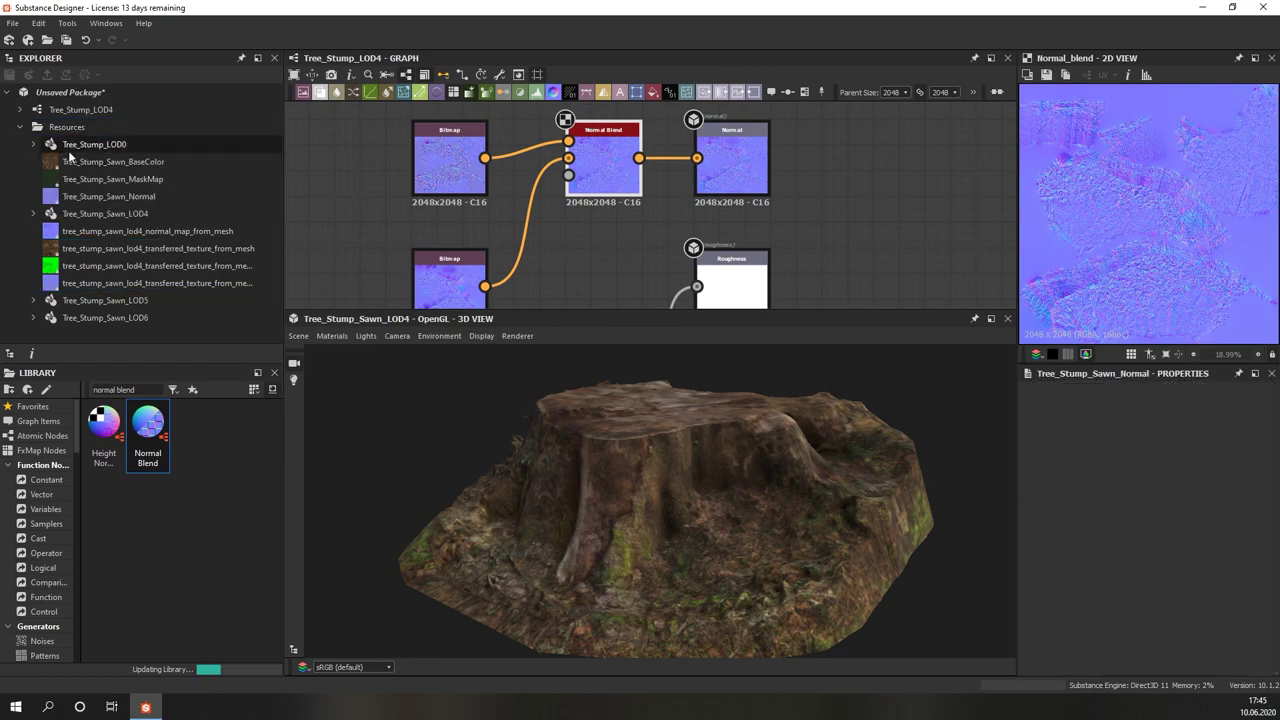
- Bake the LOD5 stump mesh's maps and close its baker
right_click(150, 294)
left_click(196, 425)
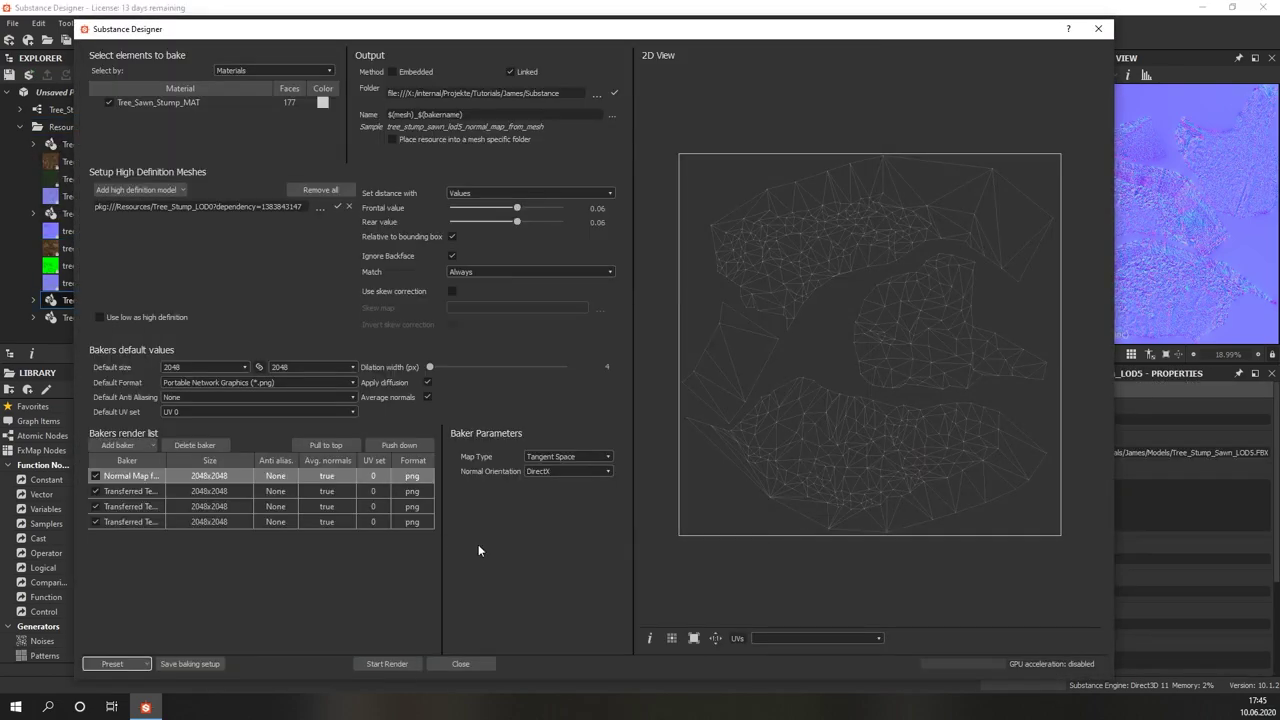
left_click(387, 663)
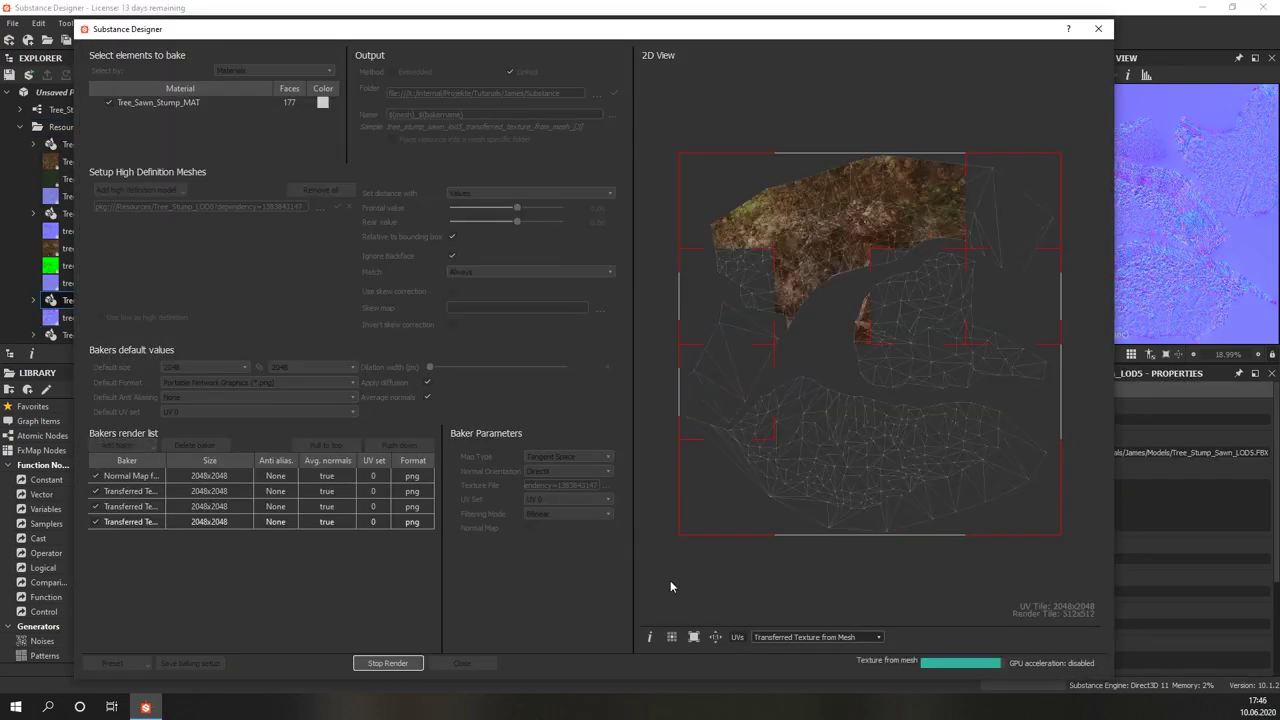
left_click(473, 669)
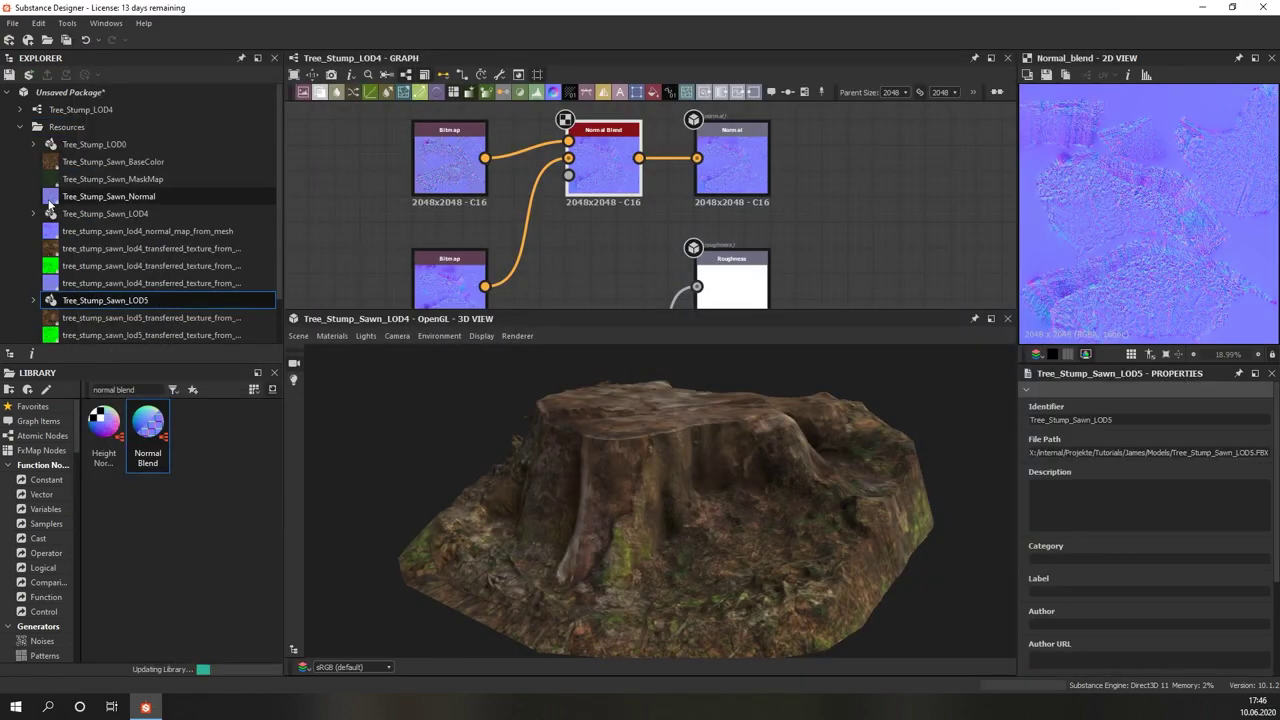
- Bake LOD6 from the scan with the saved preset, then rename the baked textures descriptively
right_click(70, 335)
left_click(116, 466)
left_click(137, 222)
left_click(541, 216)
left_click(112, 663)
left_click(385, 663)
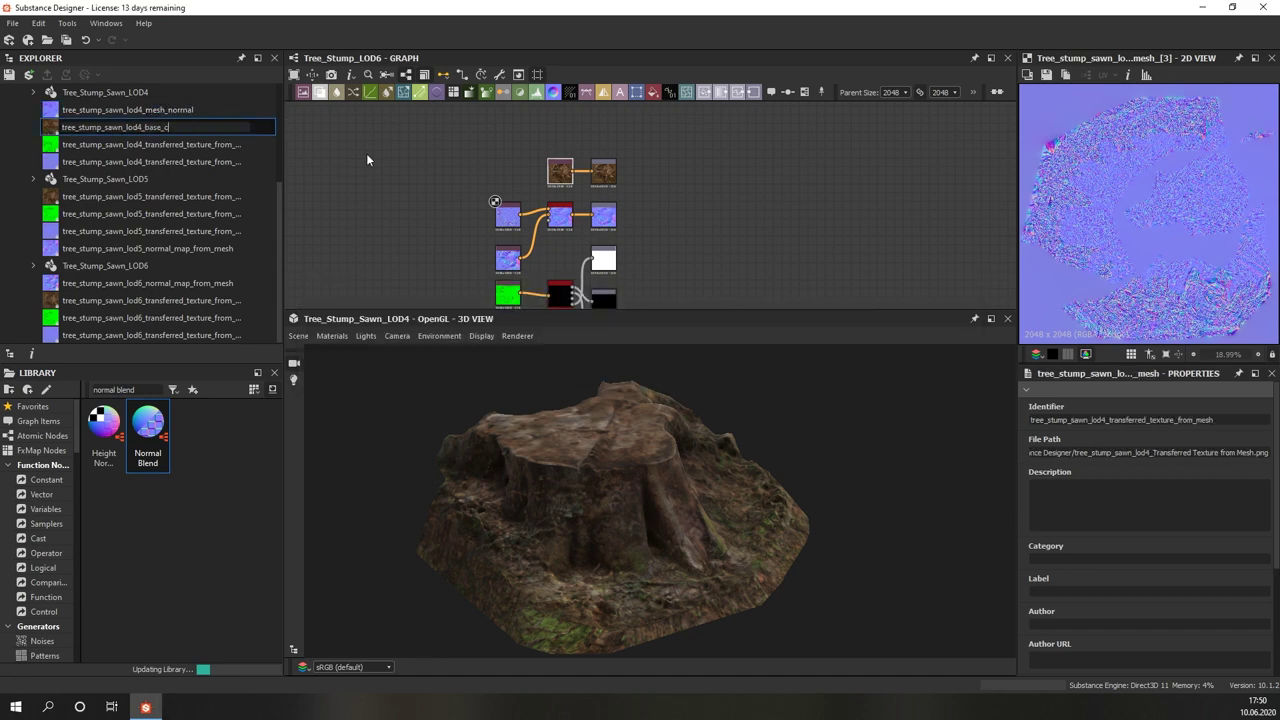
type("olor mask normal base_color mask normal mesh_normal mesh_normal base_color mask")
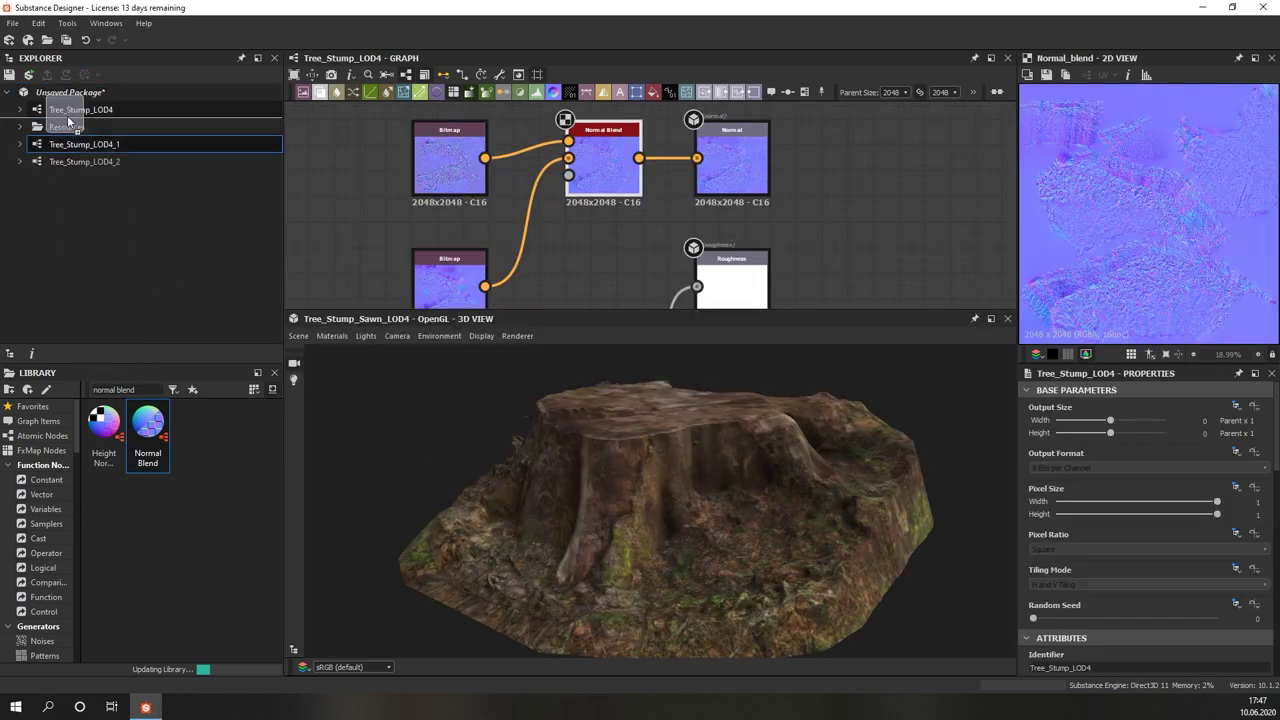
- Open the LOD5 material graph and drag the LOD6 baked textures into a graph
double_click(80, 127)
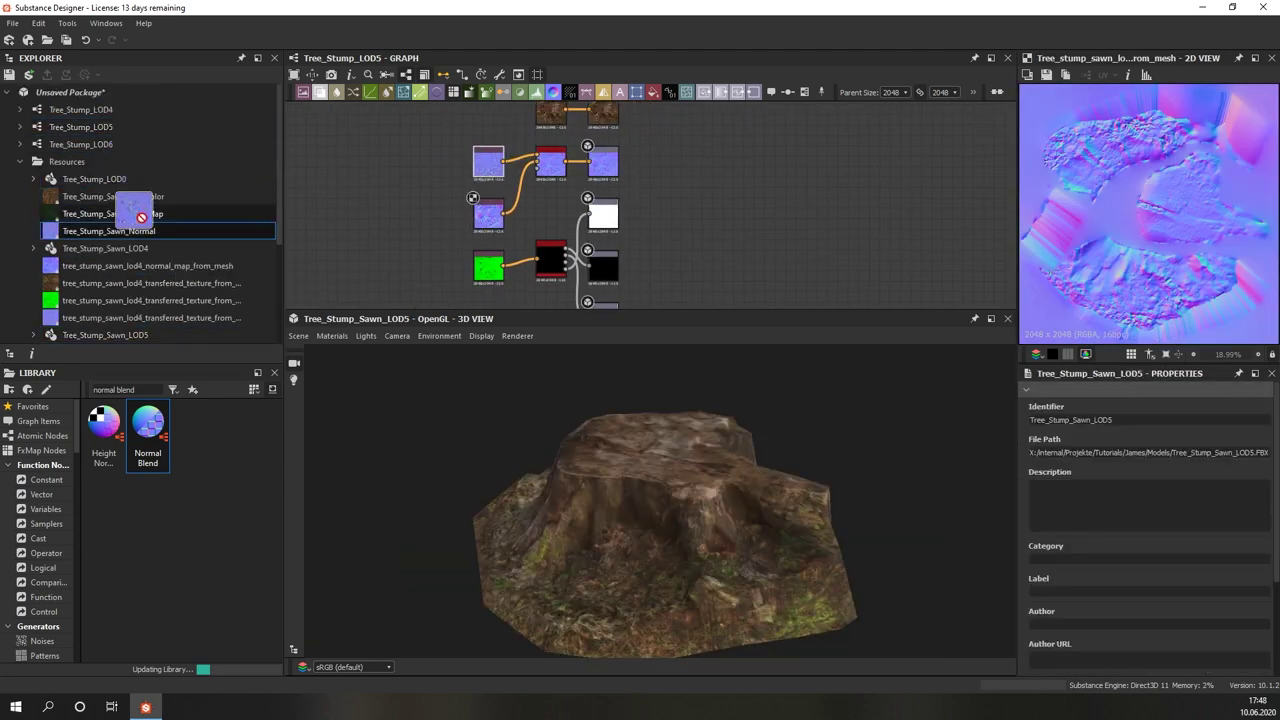
left_click(173, 331, "shift")
left_click_drag(173, 331, 430, 228)
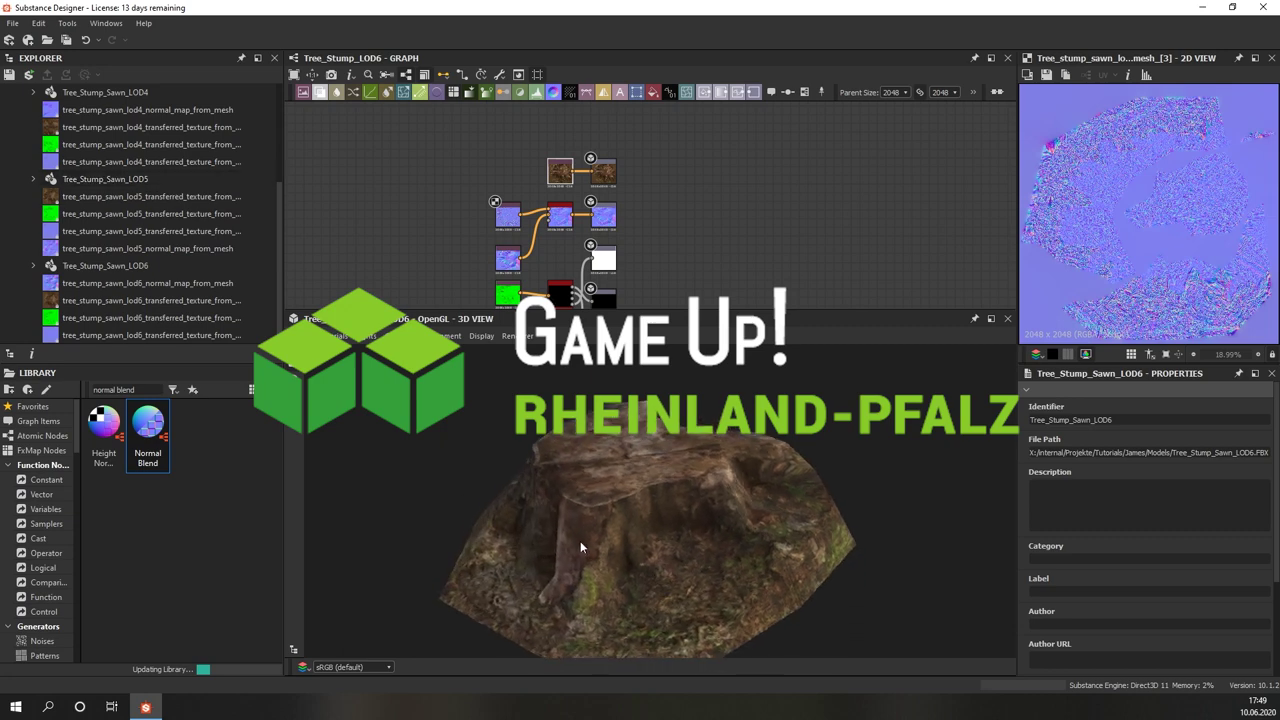
- Orbit the textured LOD6 stump and check it briefly in wireframe
left_click_drag(580, 540, 619, 526)
left_click(481, 336)
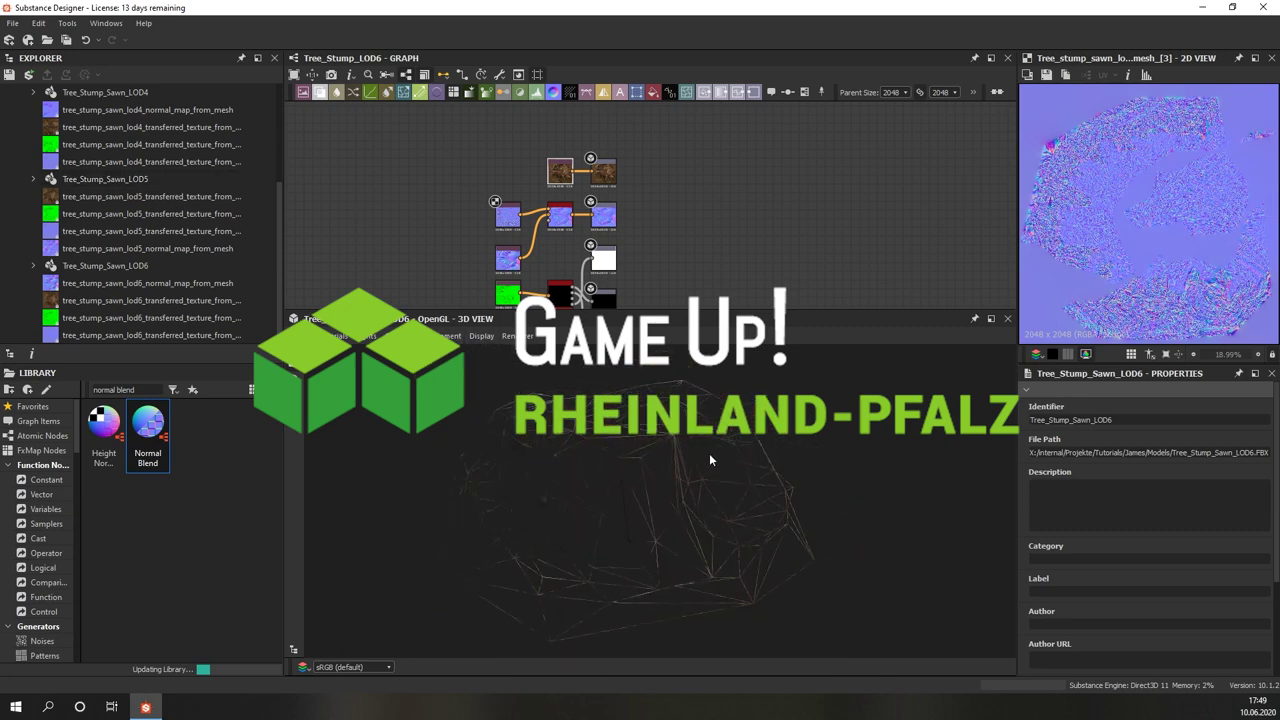
left_click_drag(709, 453, 620, 440)
left_click(481, 336)
- Show the LOD5 stump, view it in wireframe, then return to textured
left_click(121, 184)
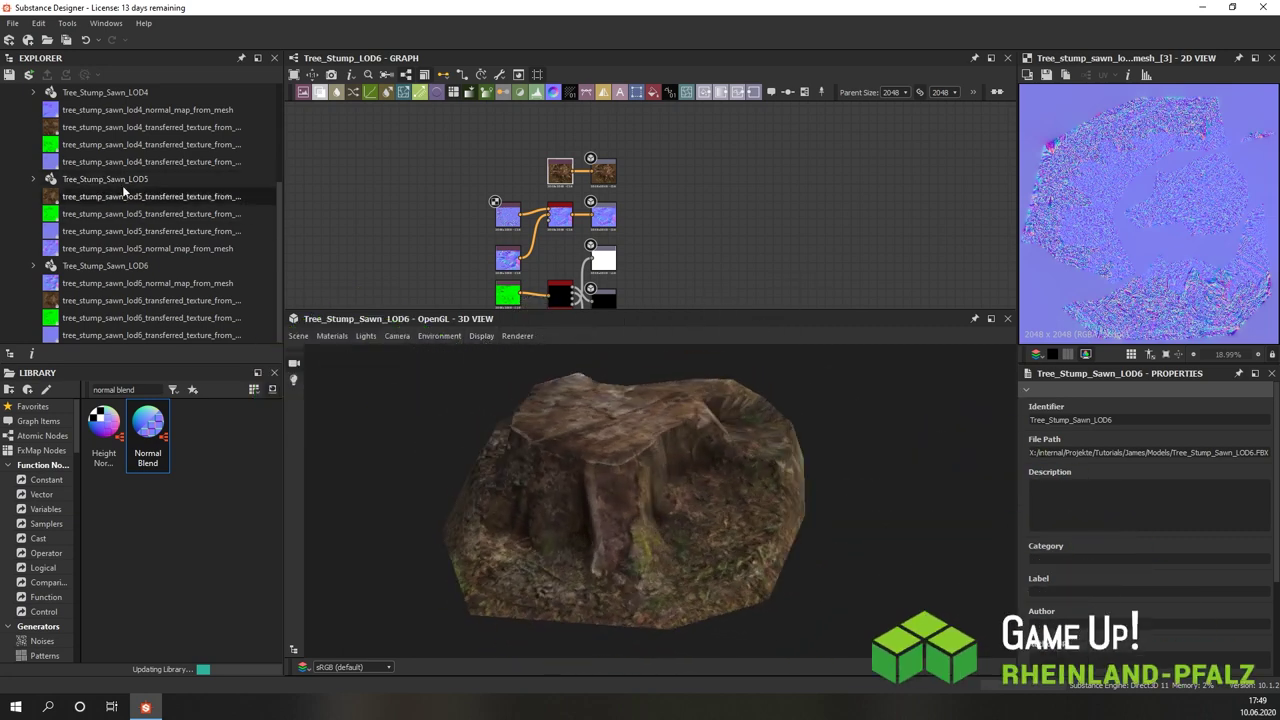
scroll(121, 184, "up", 3)
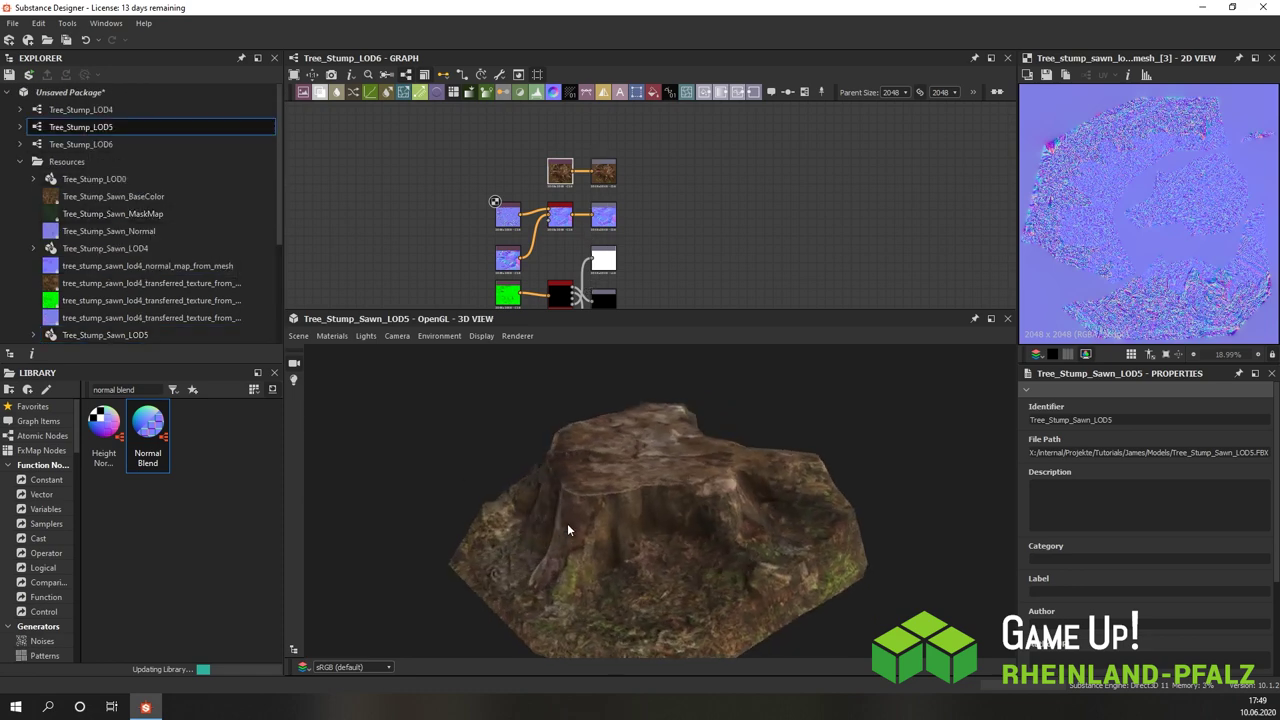
left_click_drag(575, 525, 688, 490)
left_click(481, 336)
mouse_move(491, 357)
left_mouse_down()
mouse_move(646, 419)
mouse_move(496, 362)
left_mouse_up()
left_click(481, 336)
- Show the LOD4 stump as a wireframe
left_click(132, 252)
right_click(130, 110)
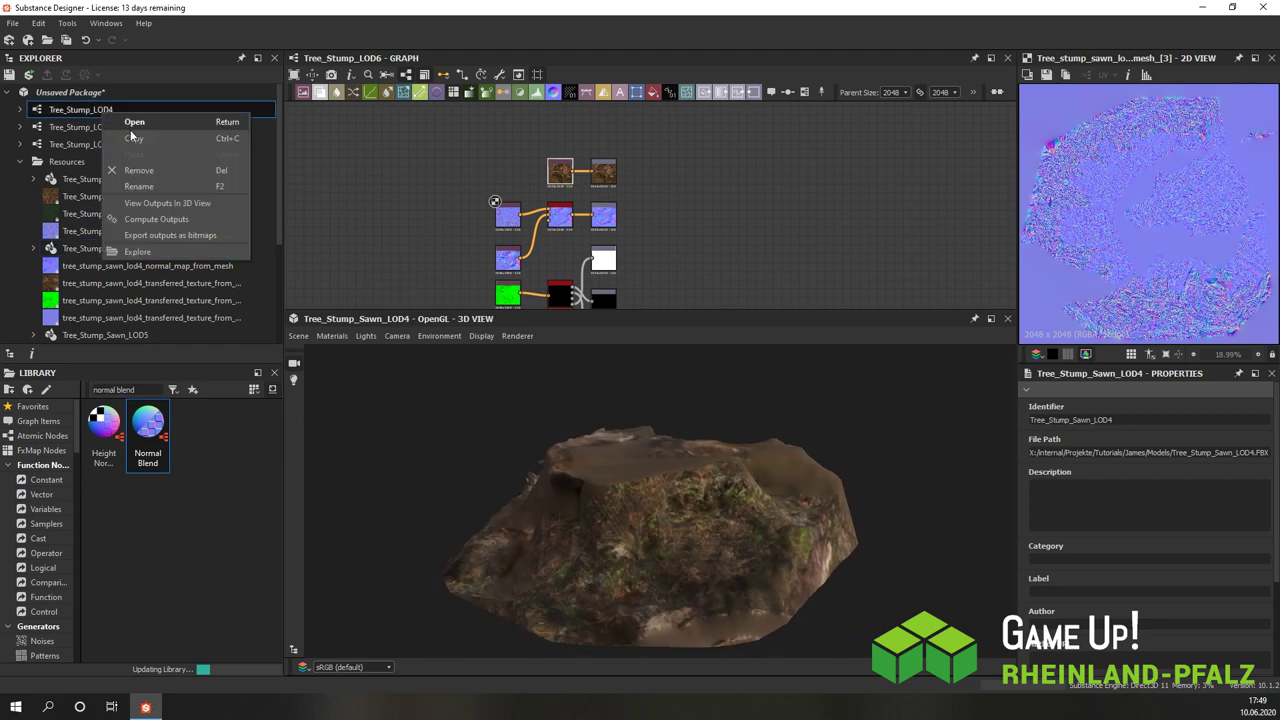
left_click(481, 336)
left_click(486, 354)
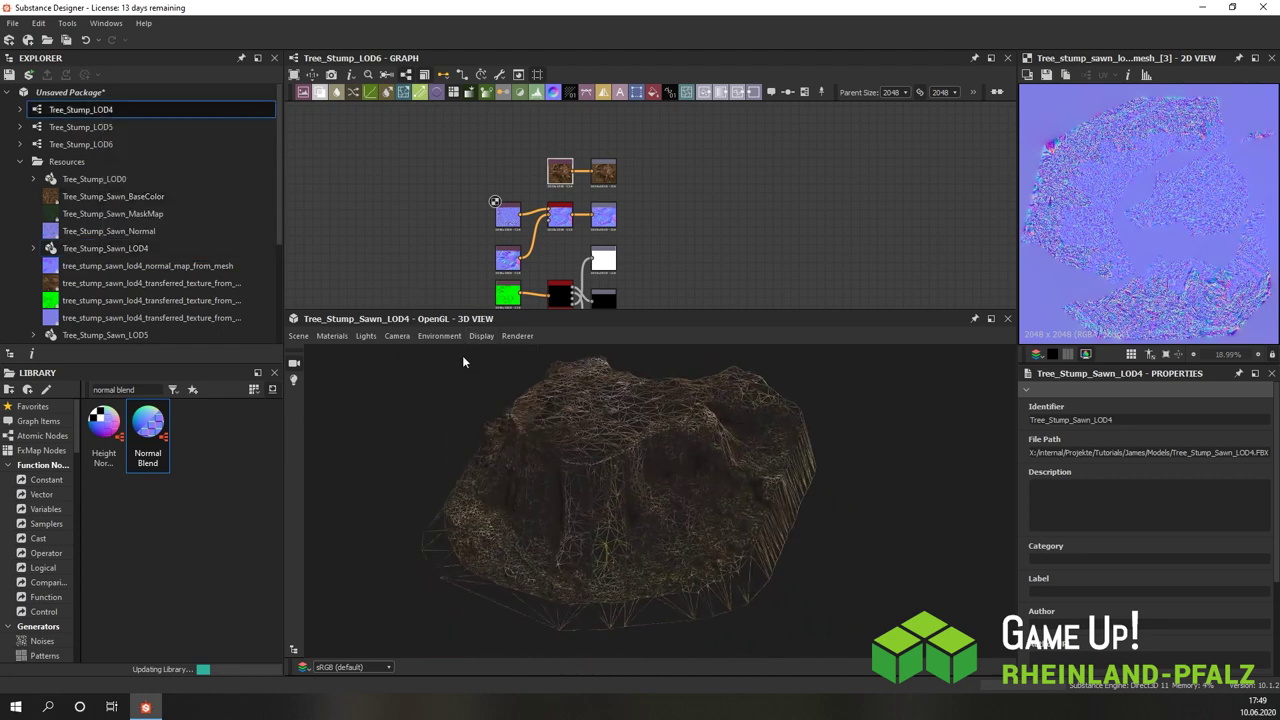